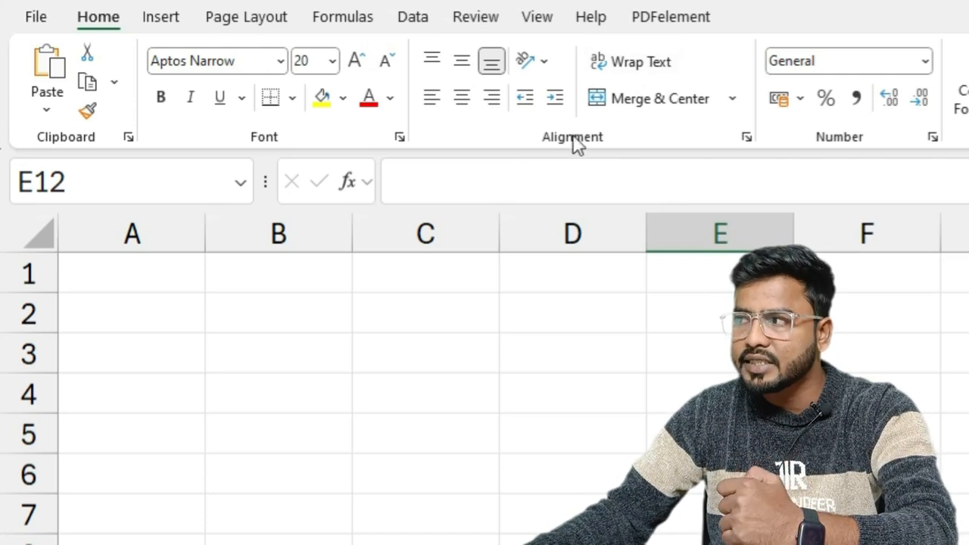
pyautogui.click(732, 101)
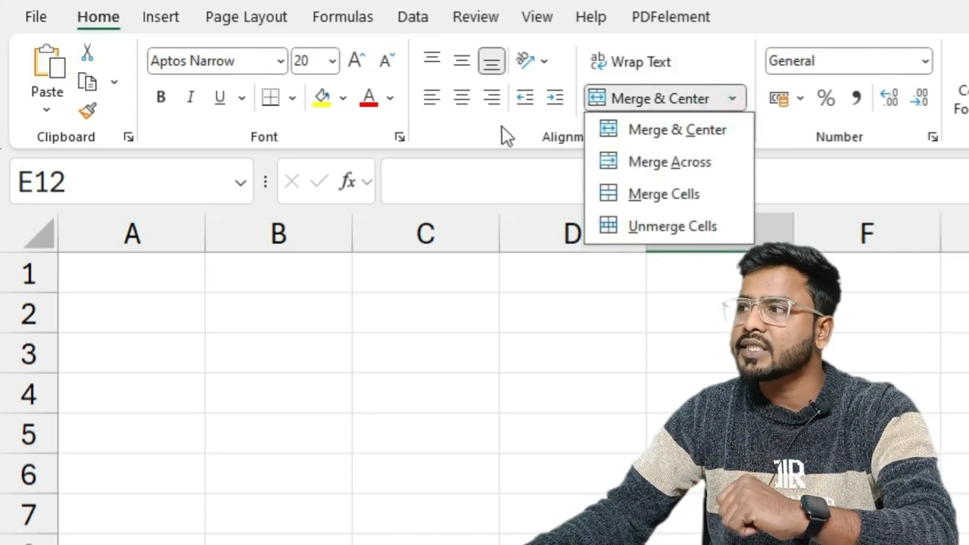
pyautogui.click(551, 155)
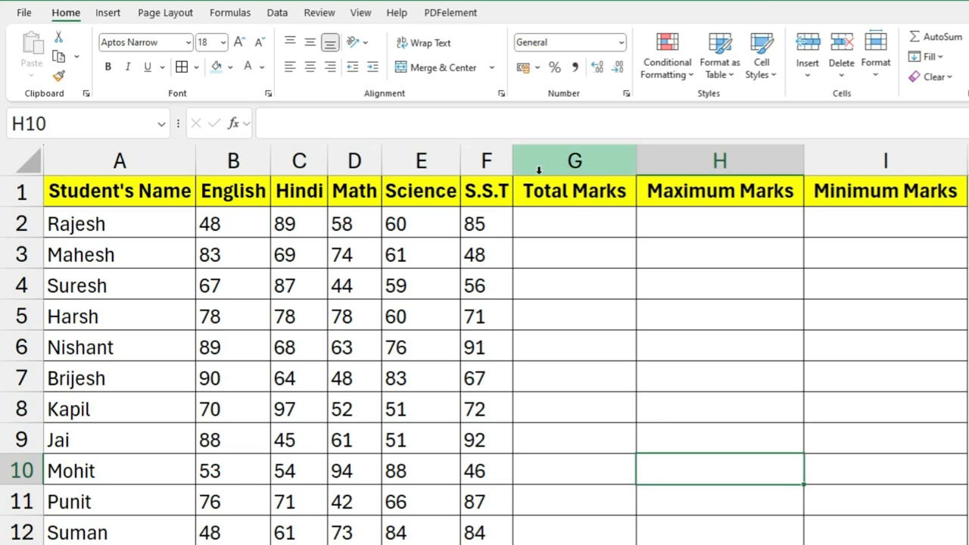
# Step: Narrow column G and wrap the Total Marks header in G1 onto two lines
pyautogui.click(555, 197)
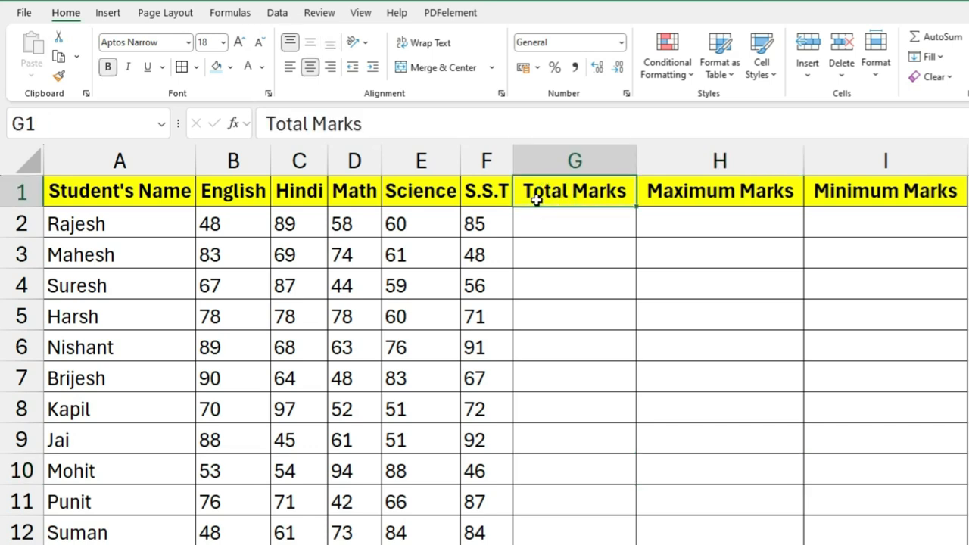
pyautogui.moveTo(634, 160); pyautogui.dragTo(581, 162)
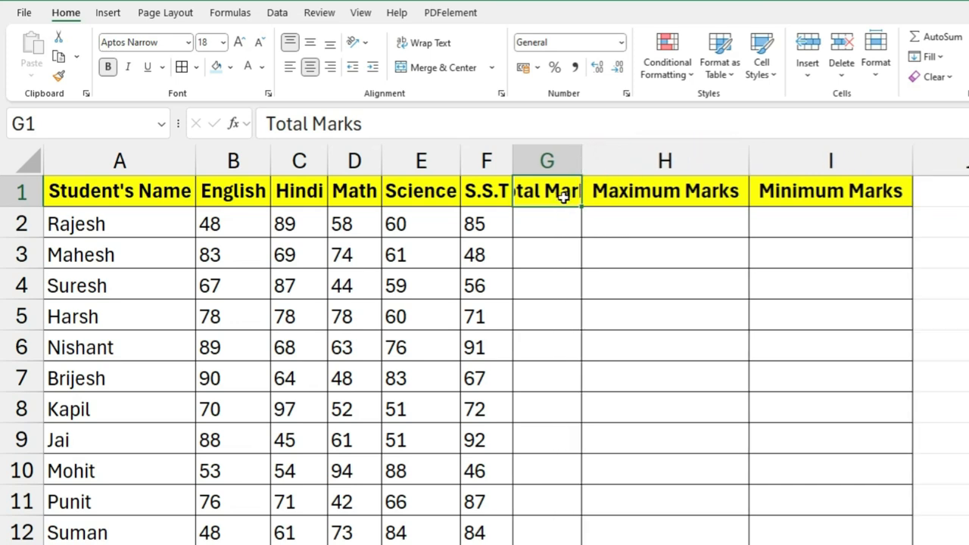
pyautogui.click(420, 45)
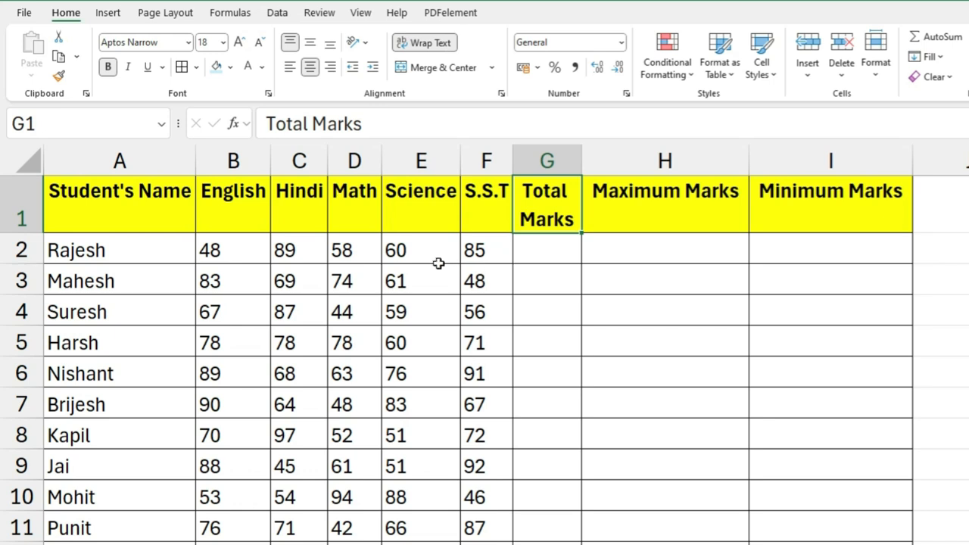
# Step: Wrap the Student's Name header in A1 and narrow column A so the text breaks onto two lines
pyautogui.click(157, 194)
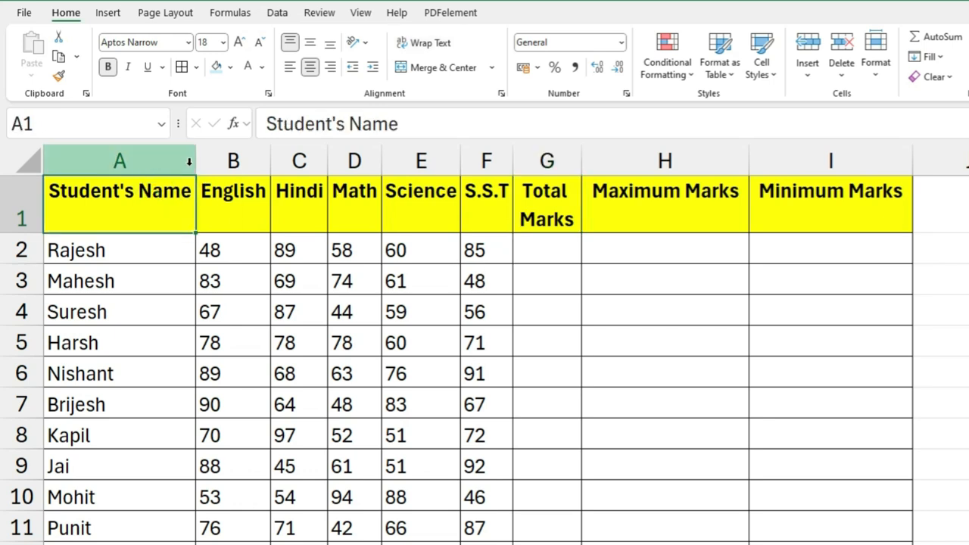
pyautogui.click(439, 43)
pyautogui.moveTo(195, 160); pyautogui.dragTo(152, 160)
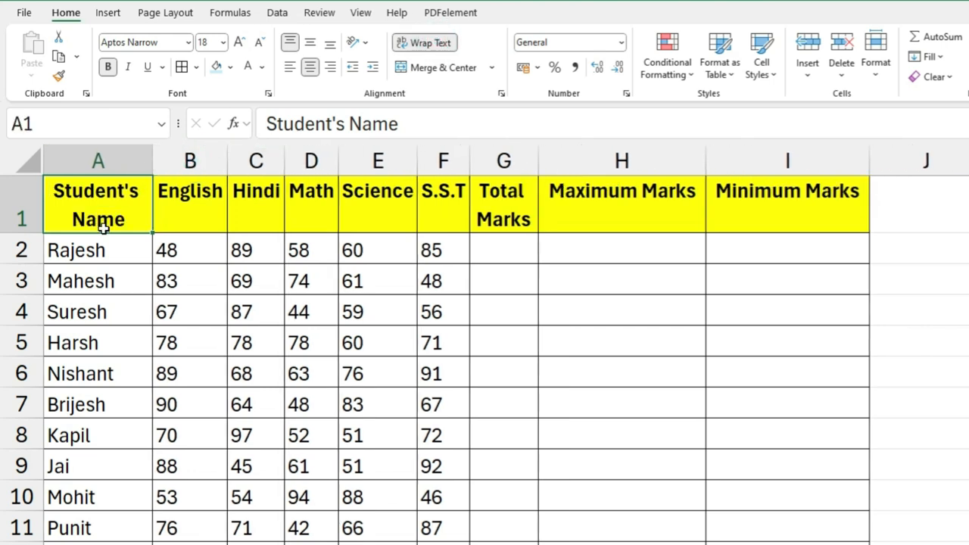
# Step: Narrow columns H and I and wrap the Maximum Marks and Minimum Marks headers in H1:I1
pyautogui.click(633, 193)
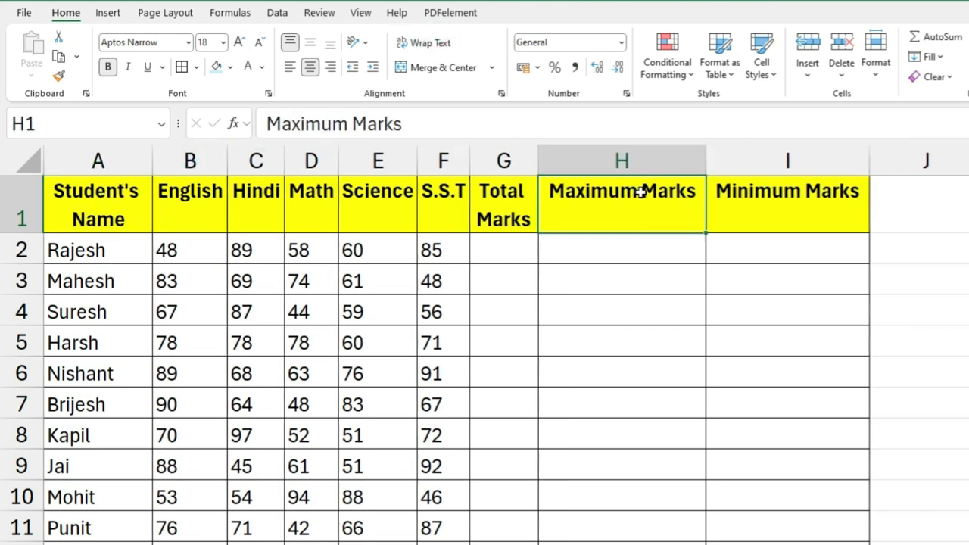
pyautogui.moveTo(702, 160); pyautogui.dragTo(650, 159)
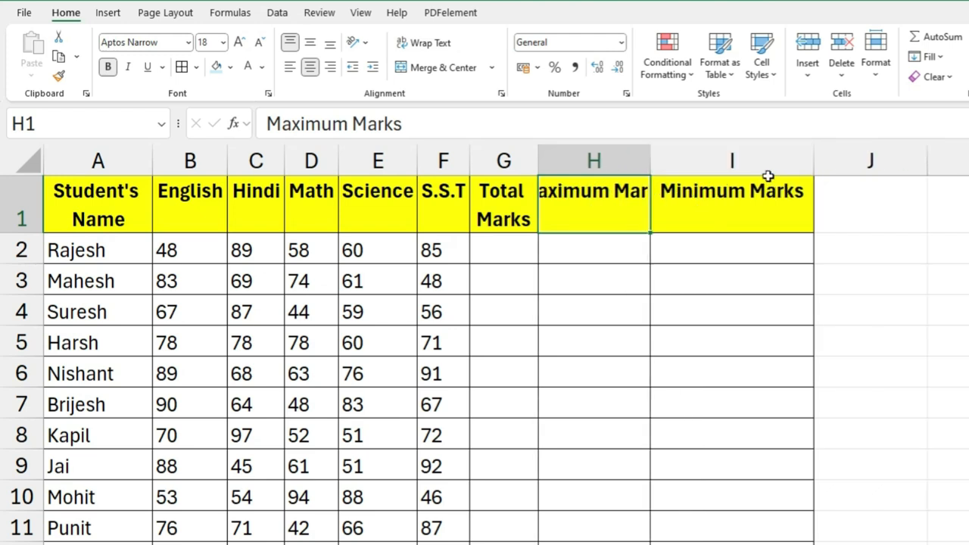
pyautogui.moveTo(811, 170); pyautogui.dragTo(767, 170)
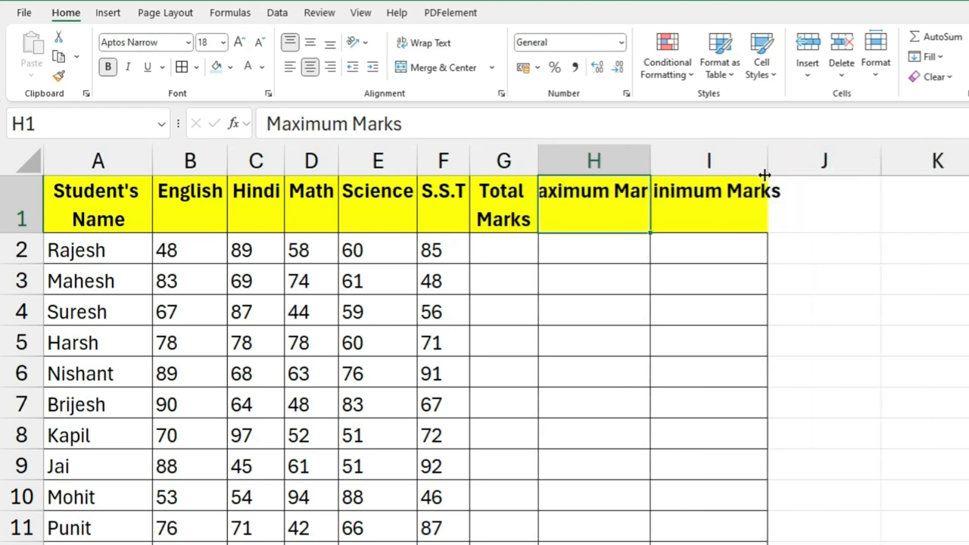
pyautogui.moveTo(620, 205); pyautogui.dragTo(699, 203)
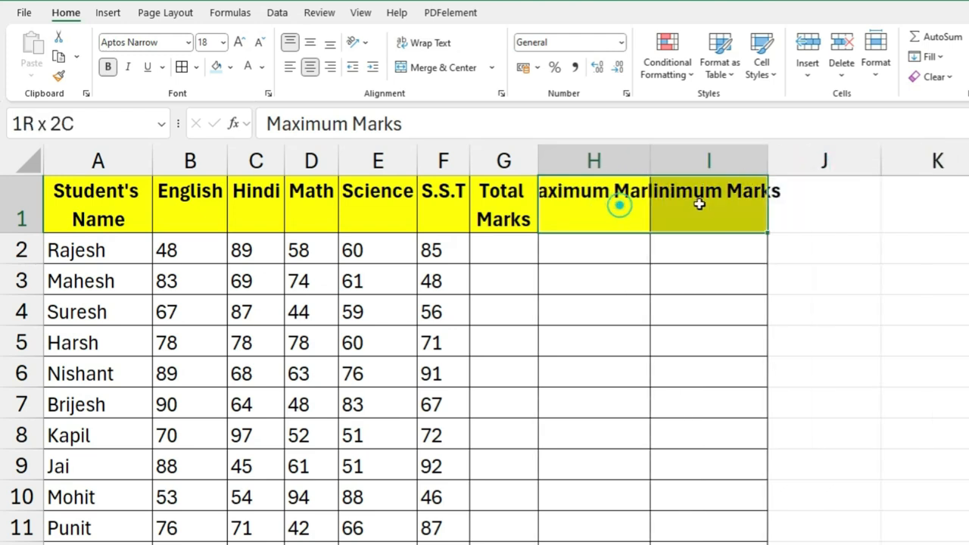
pyautogui.click(415, 43)
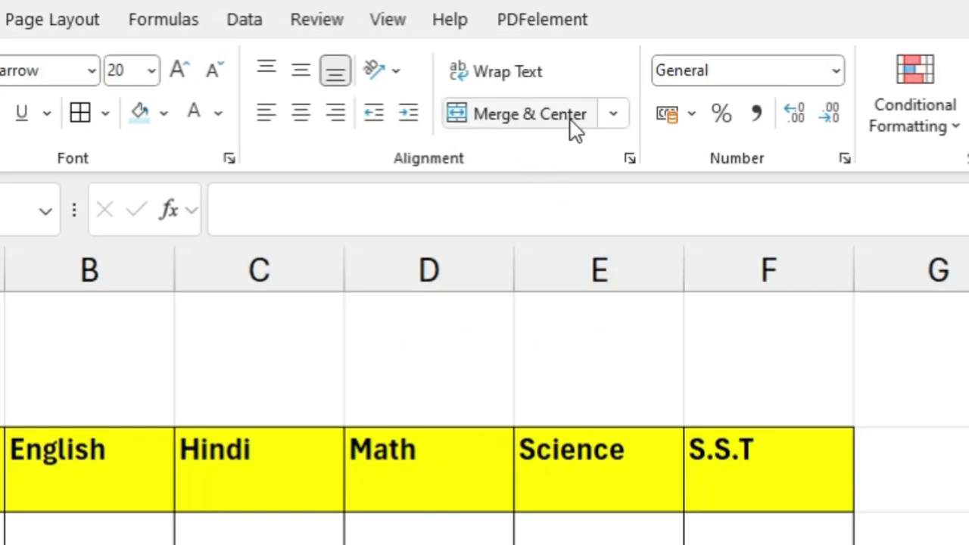
pyautogui.click(613, 115)
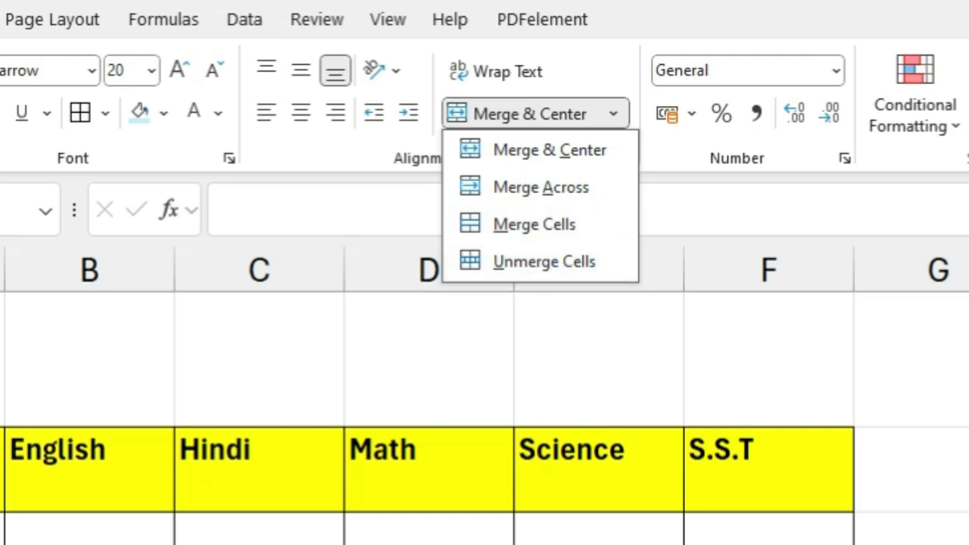
pyautogui.press('Escape')
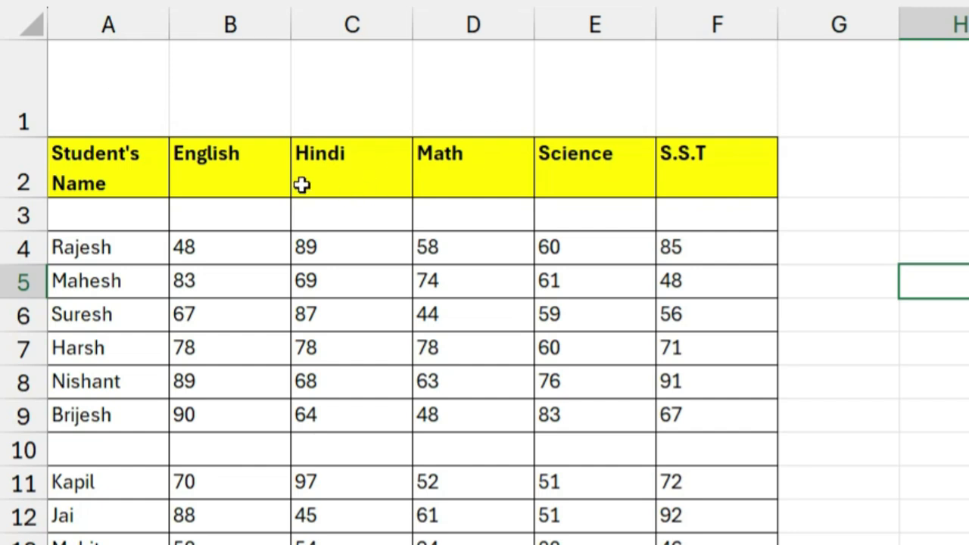
pyautogui.click(123, 88)
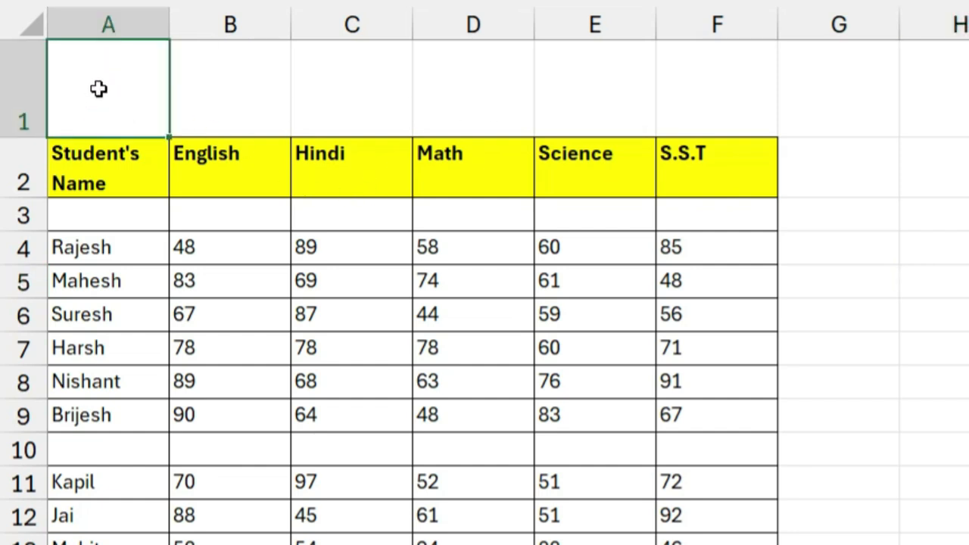
pyautogui.click(217, 91)
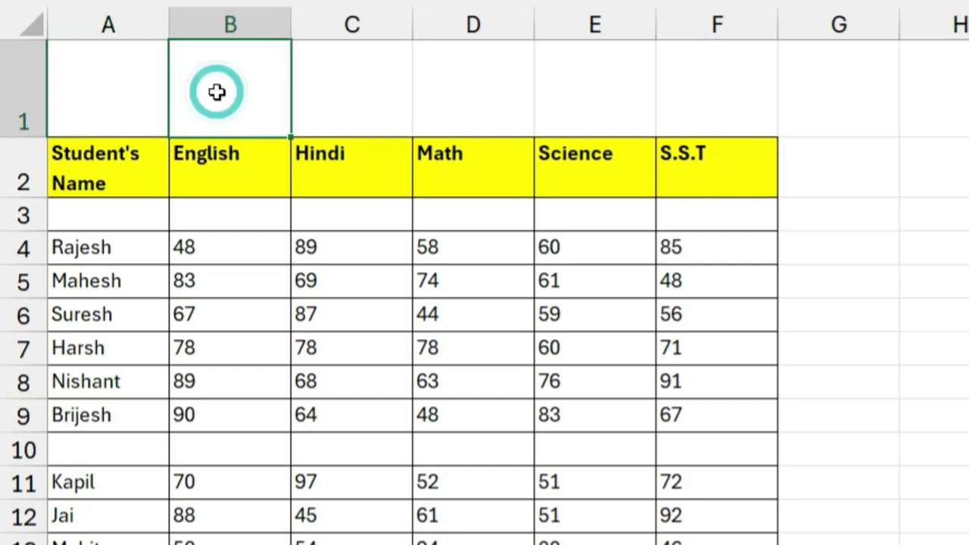
pyautogui.click(330, 89)
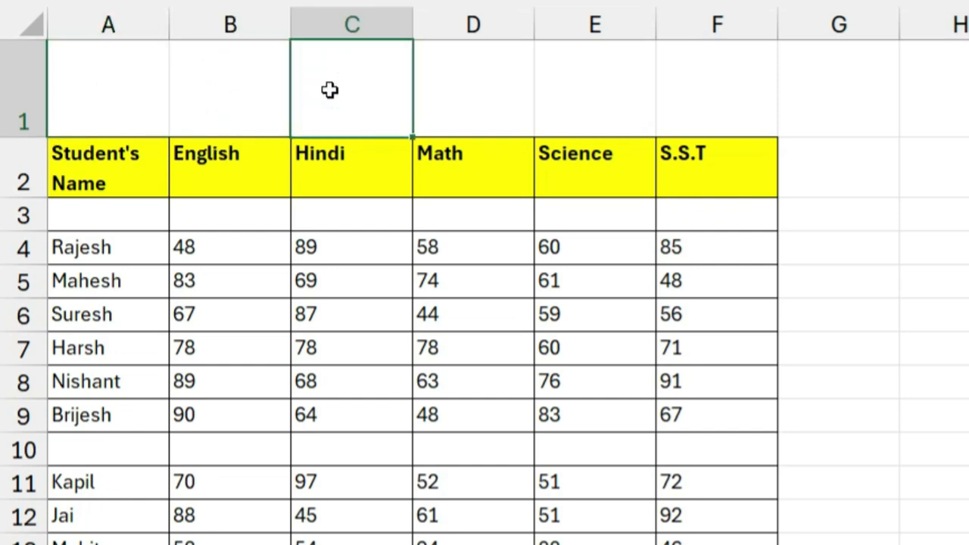
# Step: Shrink row 1 to a normal row height and enlarge it again to a tall heading row
pyautogui.moveTo(41, 134); pyautogui.dragTo(47, 58)
pyautogui.doubleClick(39, 59)
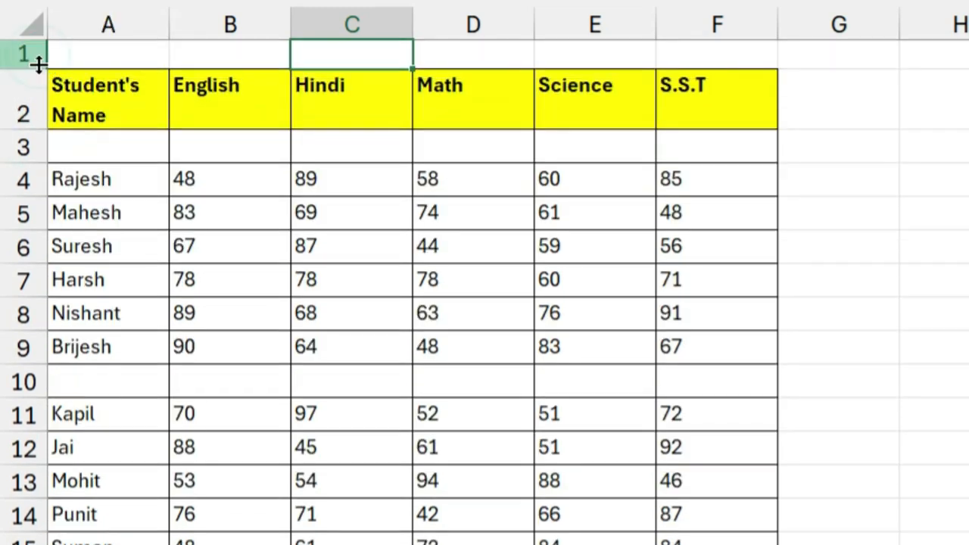
pyautogui.click(39, 65)
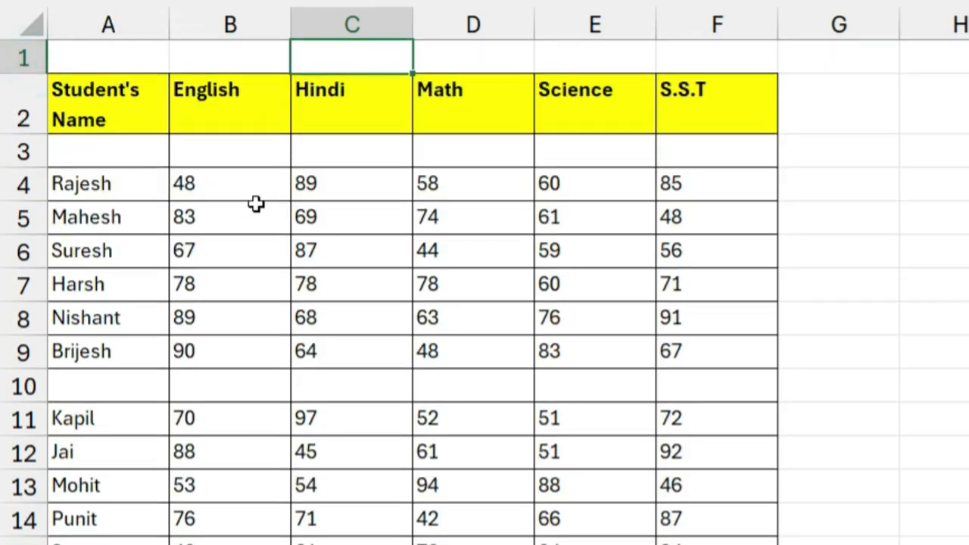
pyautogui.moveTo(17, 71); pyautogui.dragTo(17, 134)
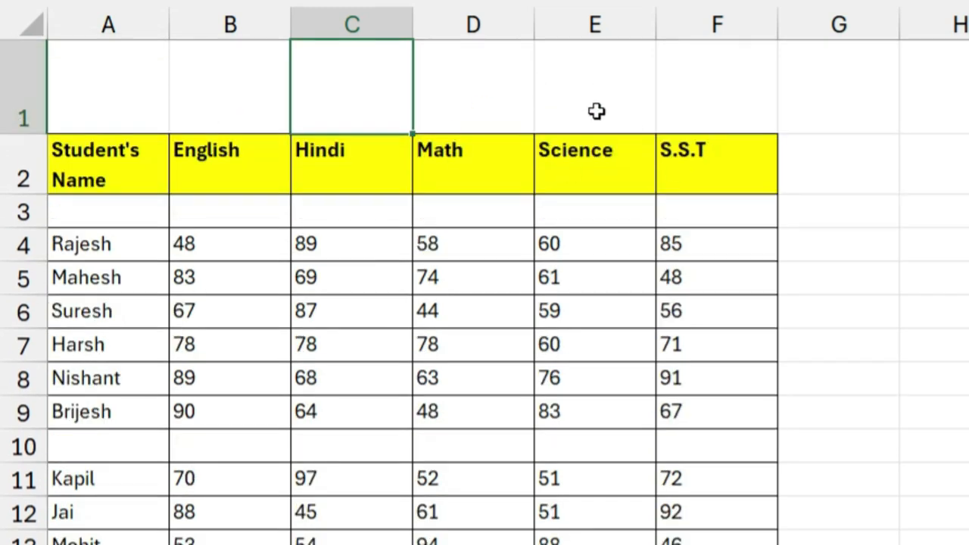
pyautogui.click(99, 76)
pyautogui.click(355, 75)
pyautogui.click(354, 75)
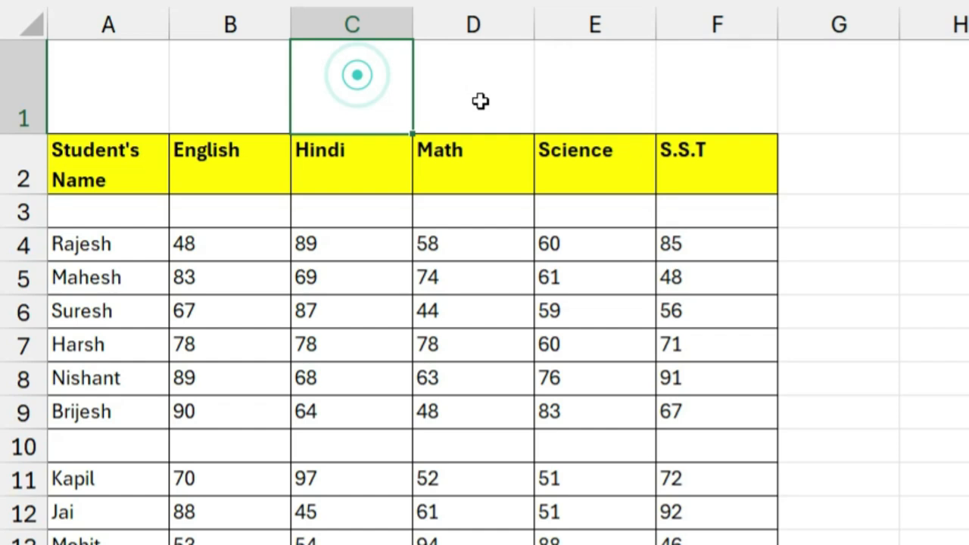
pyautogui.click(136, 94)
pyautogui.click(217, 76)
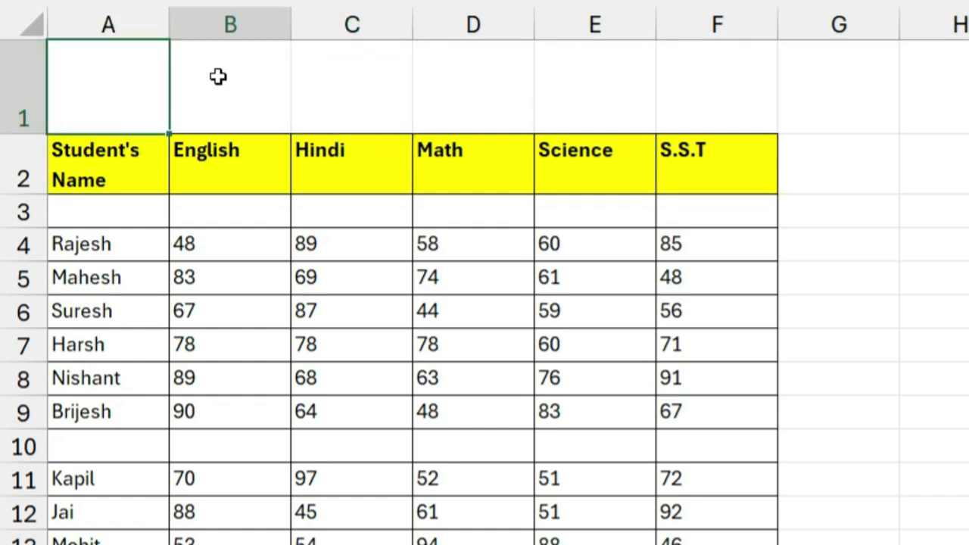
pyautogui.click(380, 97)
pyautogui.click(474, 92)
pyautogui.click(593, 96)
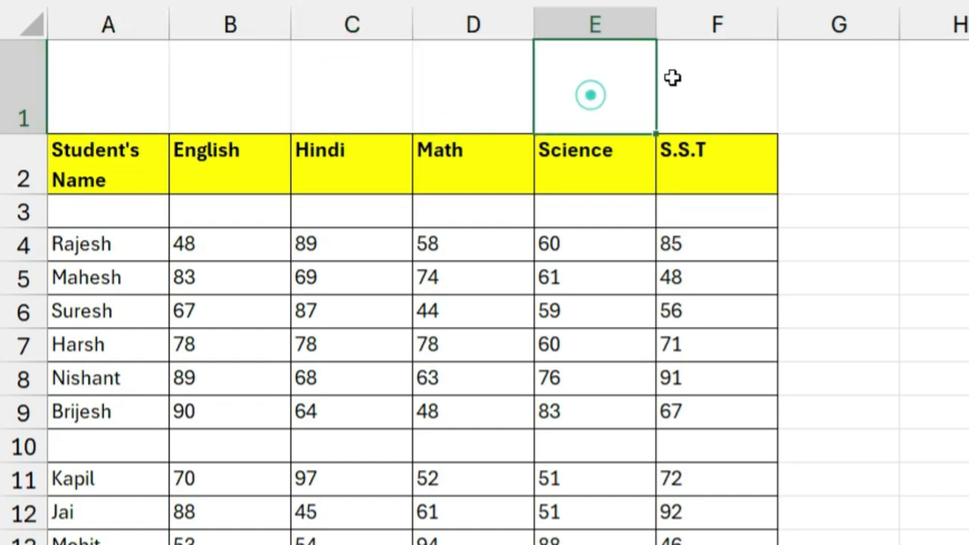
pyautogui.click(682, 76)
# Step: Merge and center cells A1:F1 above the student marks table
pyautogui.moveTo(119, 82); pyautogui.dragTo(675, 94)
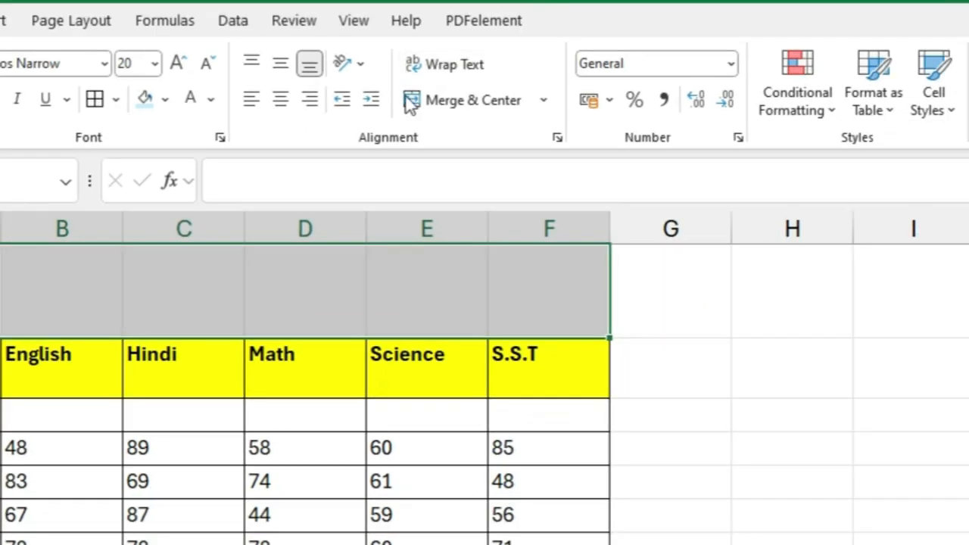
pyautogui.click(446, 104)
pyautogui.click(227, 514)
# Step: Enter the title "Marks of Class X" in the merged cell A1
pyautogui.click(377, 301)
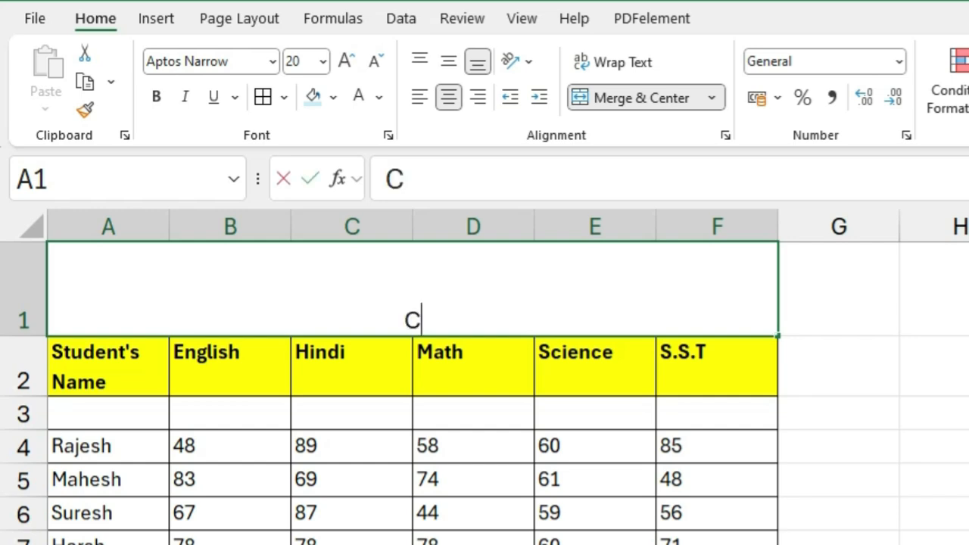
pyautogui.doubleClick(412, 319)
pyautogui.write('Marksh')
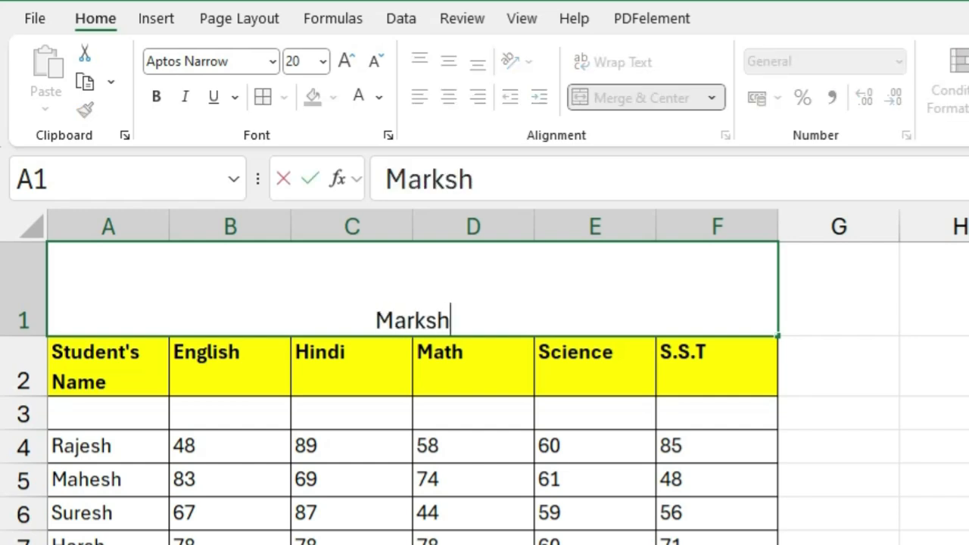
pyautogui.press('BackSpace')
pyautogui.write('of Classs')
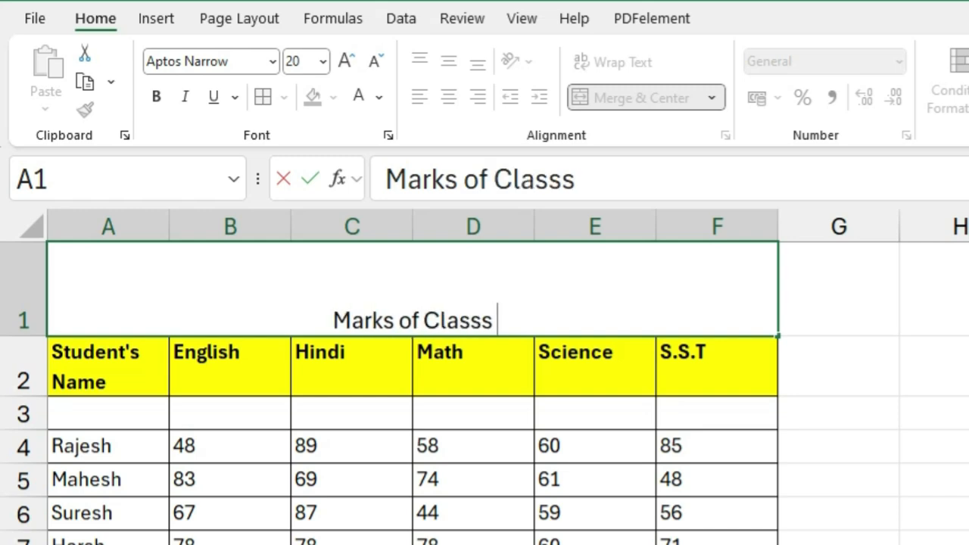
pyautogui.press('BackSpace')
pyautogui.write('X')
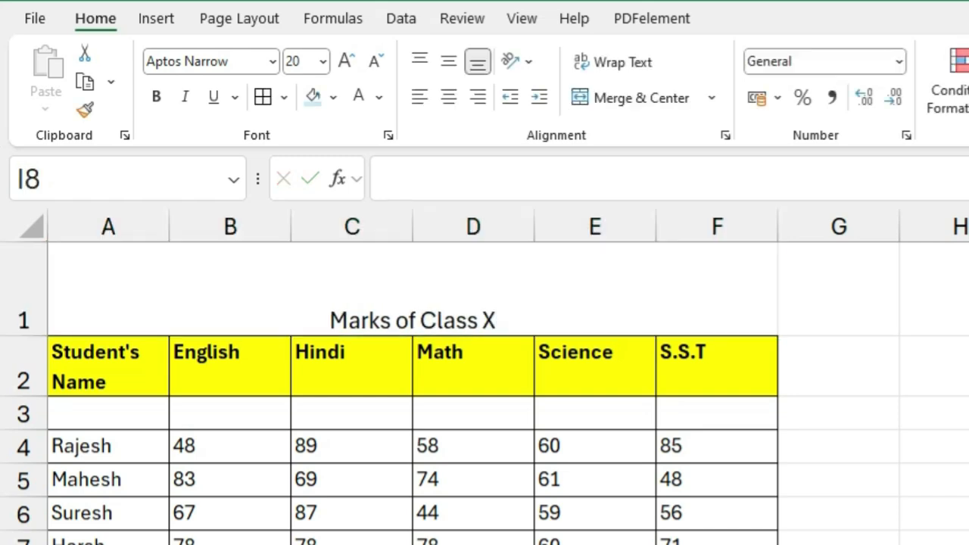
# Step: Make the "Marks of Class X" title bold and set its font size to 68
pyautogui.click(461, 315)
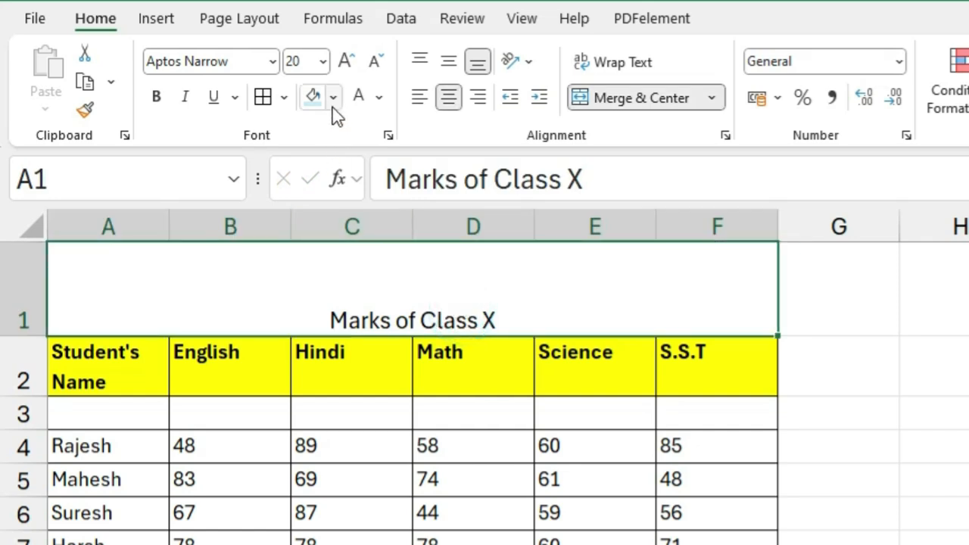
pyautogui.click(344, 62)
pyautogui.click(344, 62)
pyautogui.click(344, 62)
pyautogui.click(344, 62)
pyautogui.click(343, 62)
pyautogui.click(344, 62)
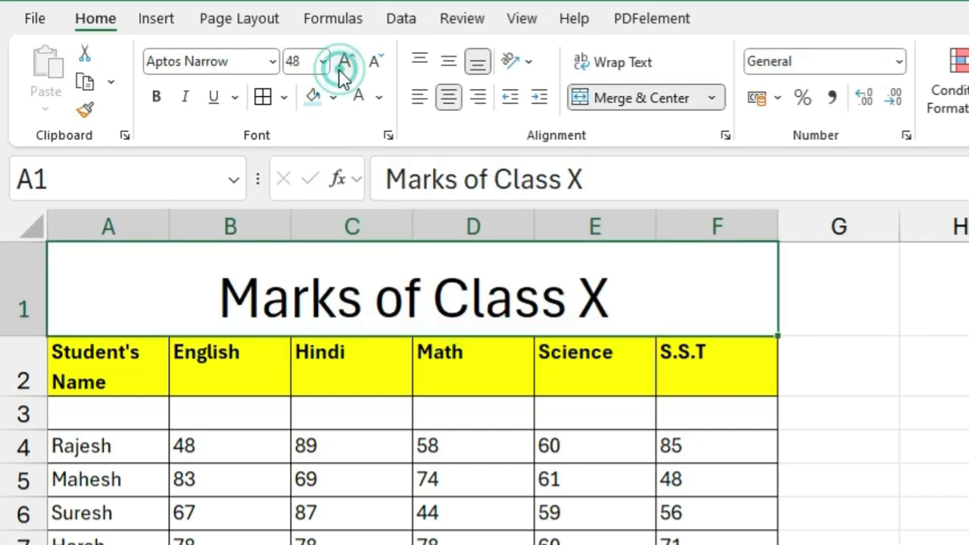
pyautogui.click(156, 99)
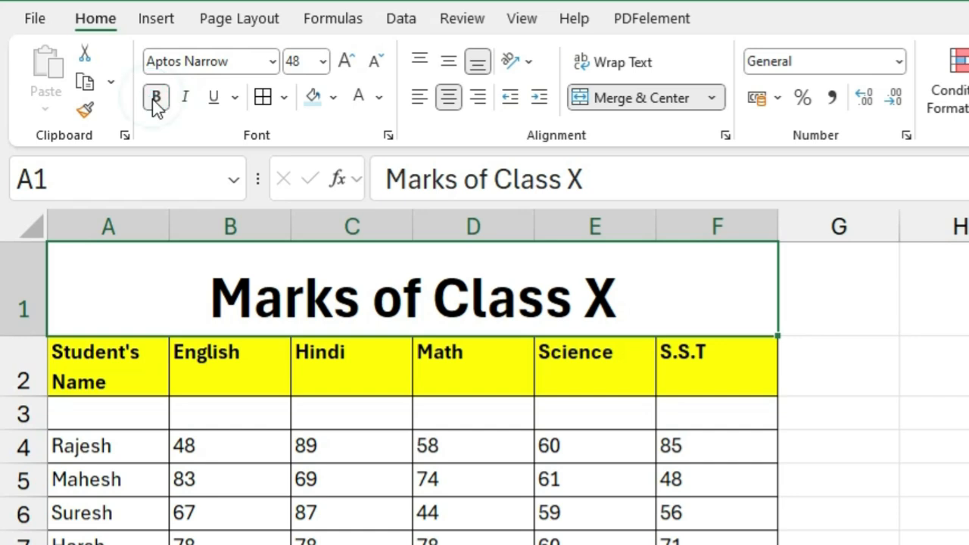
pyautogui.click(344, 62)
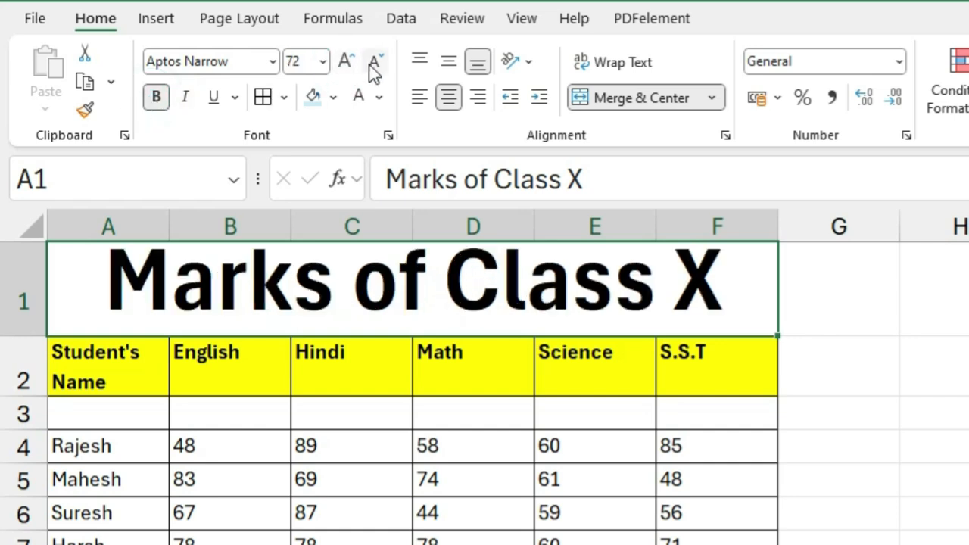
pyautogui.click(294, 62)
pyautogui.write('68')
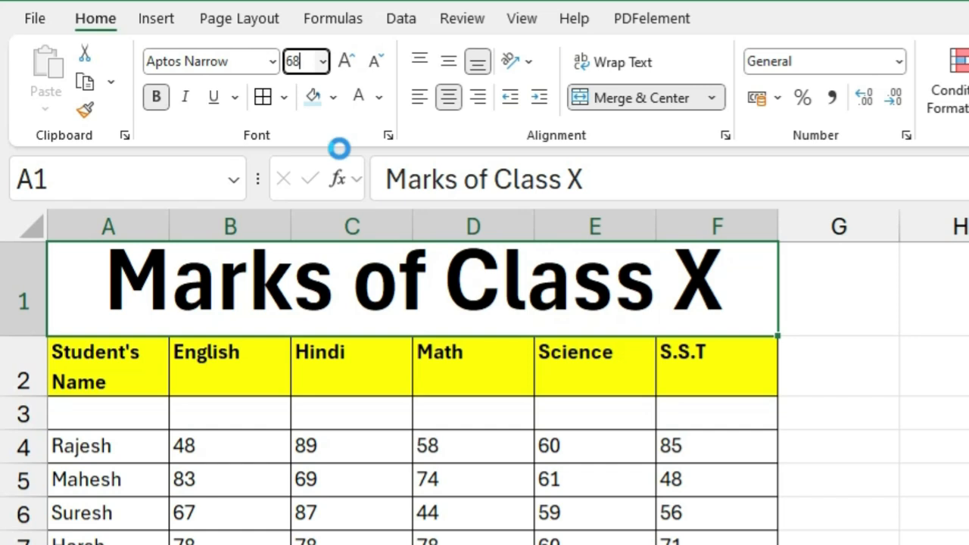
pyautogui.press('Return')
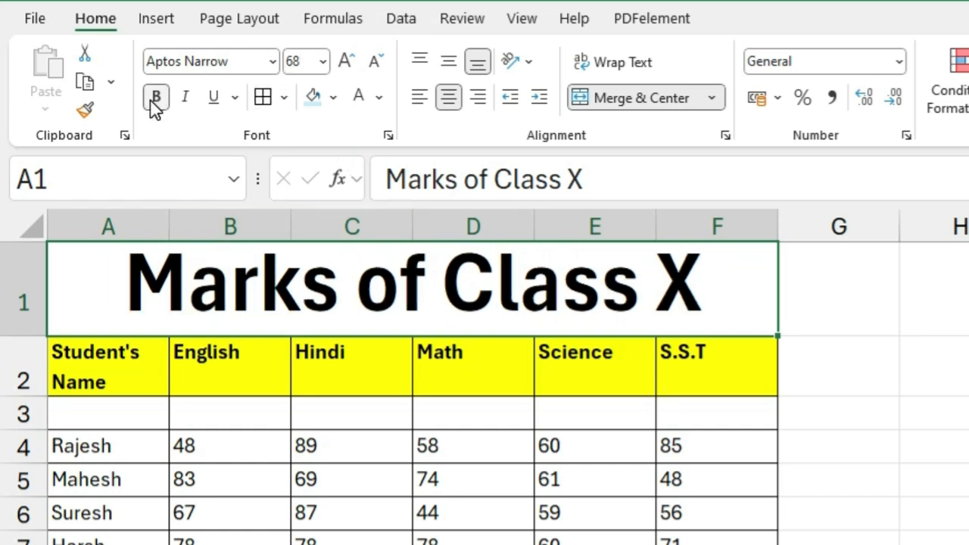
# Step: Fill the merged title cell A1 with light blue and set its font size to 55
pyautogui.click(332, 97)
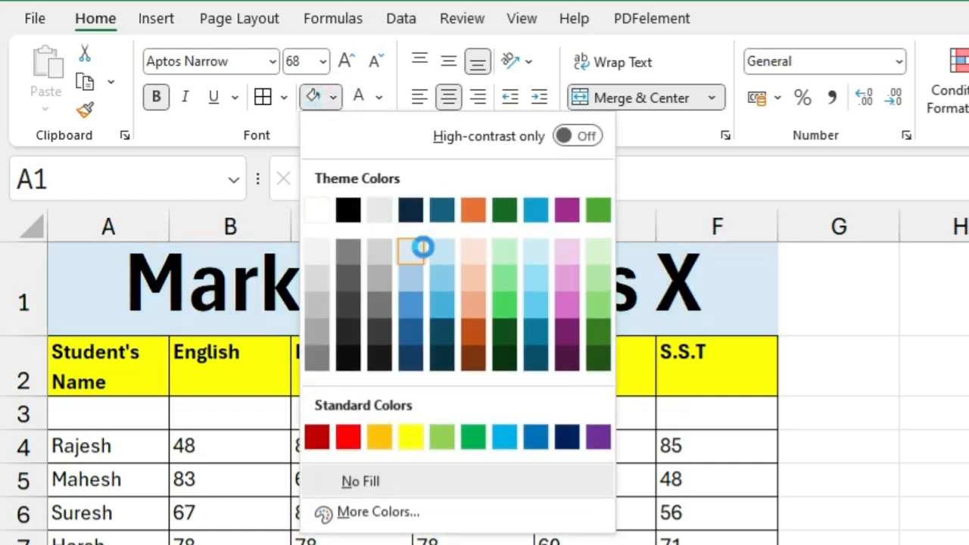
pyautogui.click(423, 247)
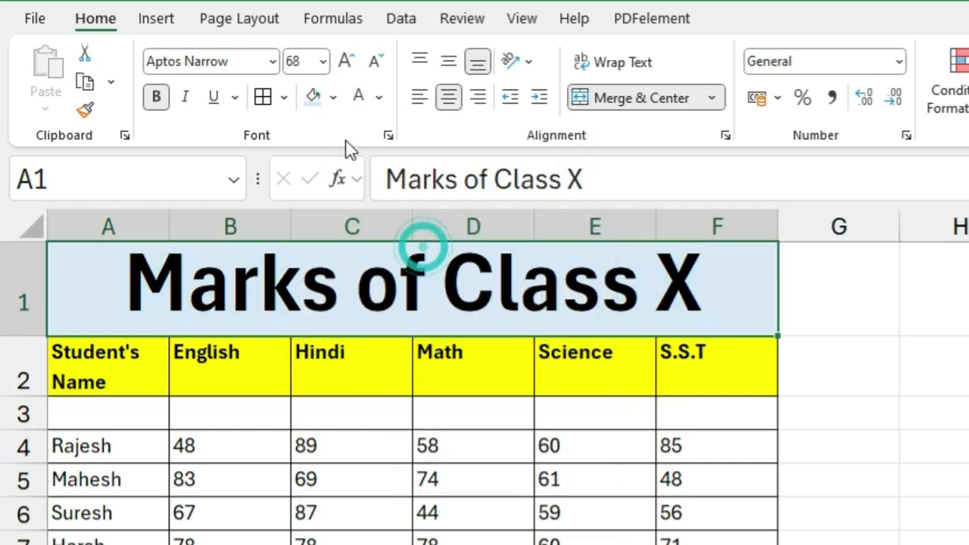
pyautogui.click(376, 63)
pyautogui.click(305, 62)
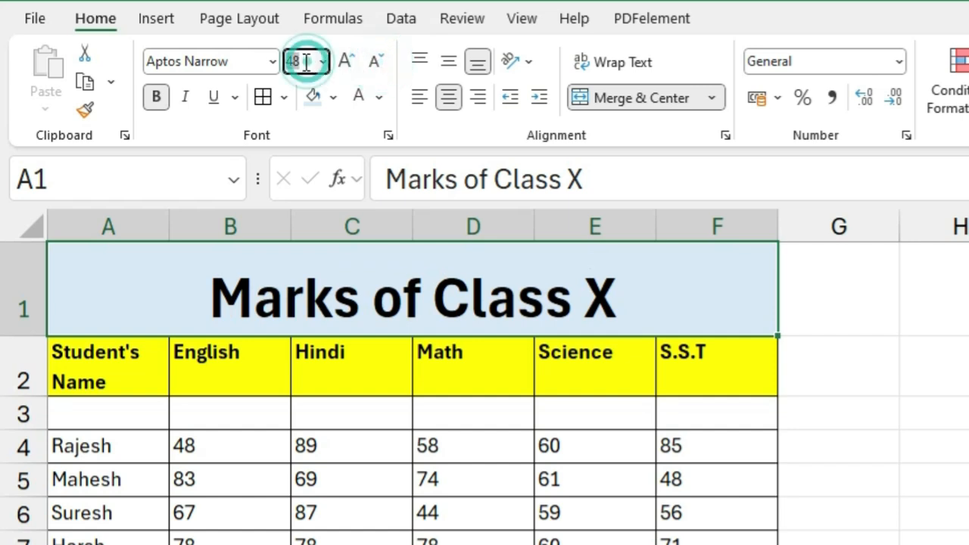
pyautogui.write('55')
pyautogui.press('Return')
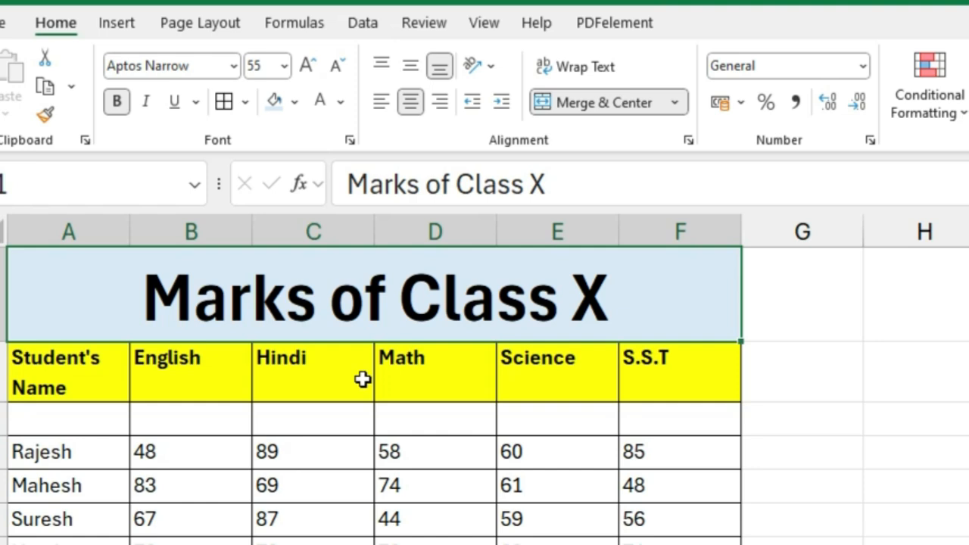
# Step: Undo the title's formatting, its text and the merge of A1:F1, back to separate empty cells
pyautogui.click(679, 102)
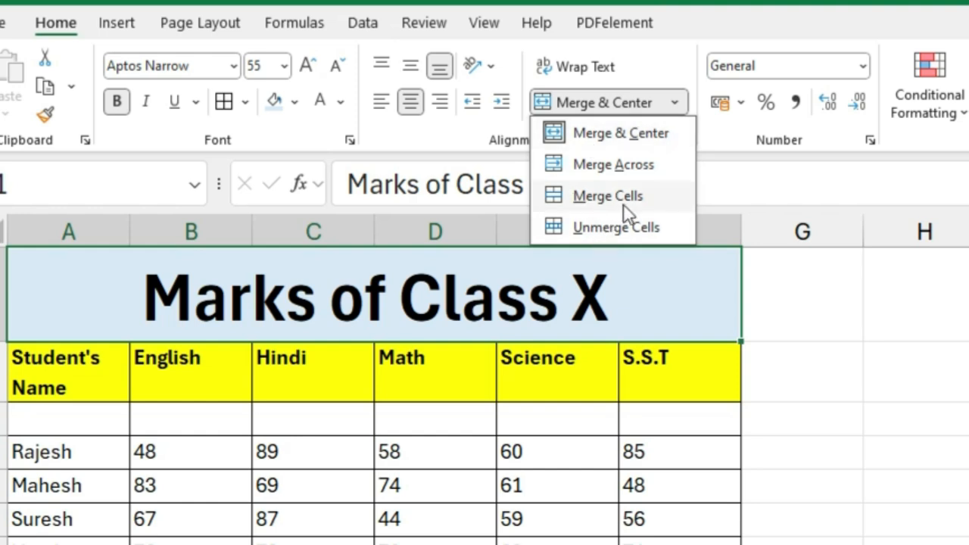
pyautogui.click(845, 443)
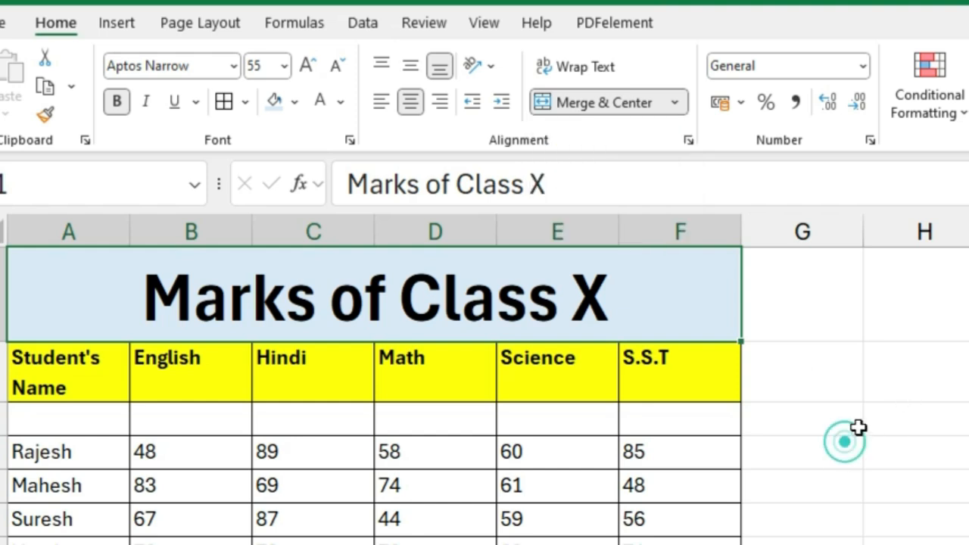
pyautogui.hotkey('ctrl', 'z')
pyautogui.hotkey('ctrl', 'z')
pyautogui.hotkey('ctrl', 'z')
pyautogui.hotkey('ctrl', 'z')
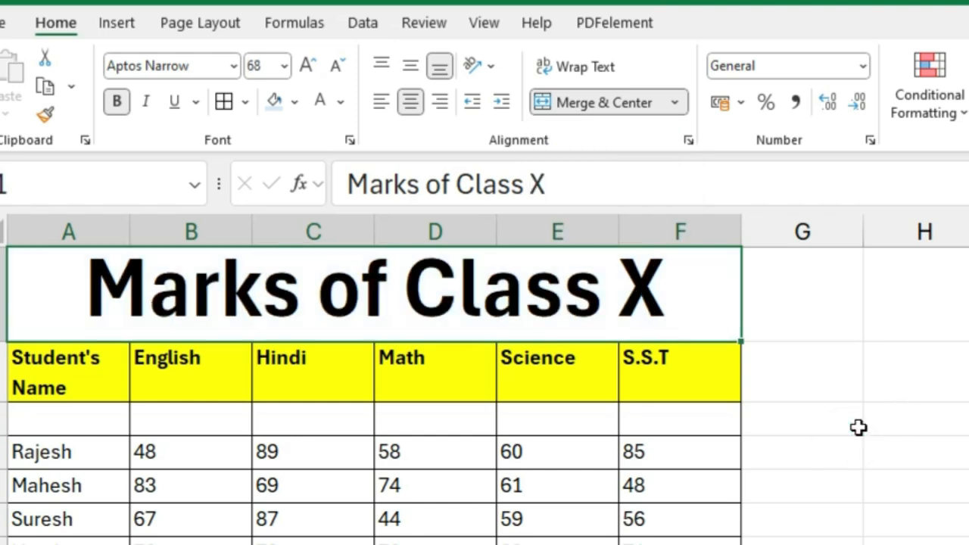
pyautogui.hotkey('ctrl', 'z')
pyautogui.hotkey('ctrl', 'z')
pyautogui.hotkey('ctrl', 'z')
pyautogui.hotkey('ctrl', 'z')
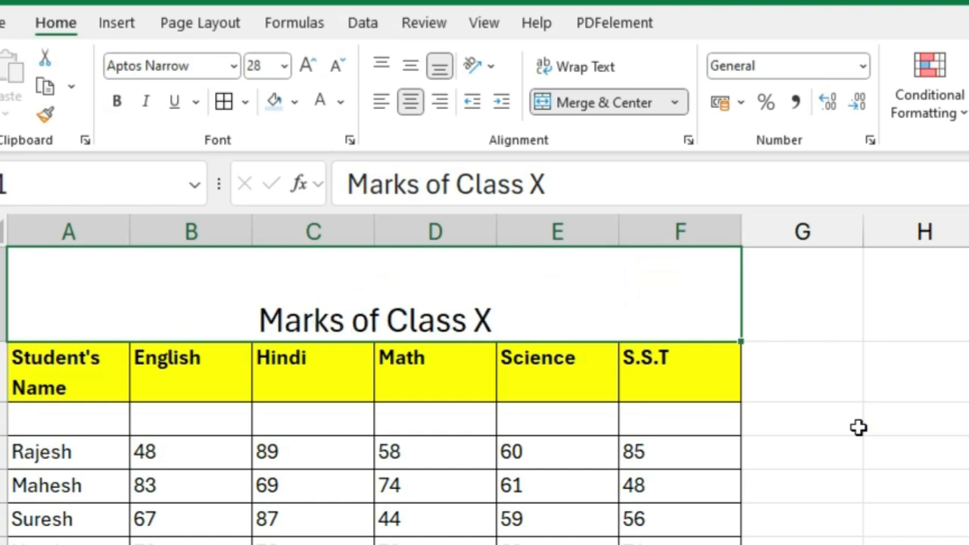
pyautogui.hotkey('ctrl', 'z')
pyautogui.hotkey('ctrl', 'z')
pyautogui.hotkey('ctrl', 'z')
pyautogui.hotkey('ctrl', 'z')
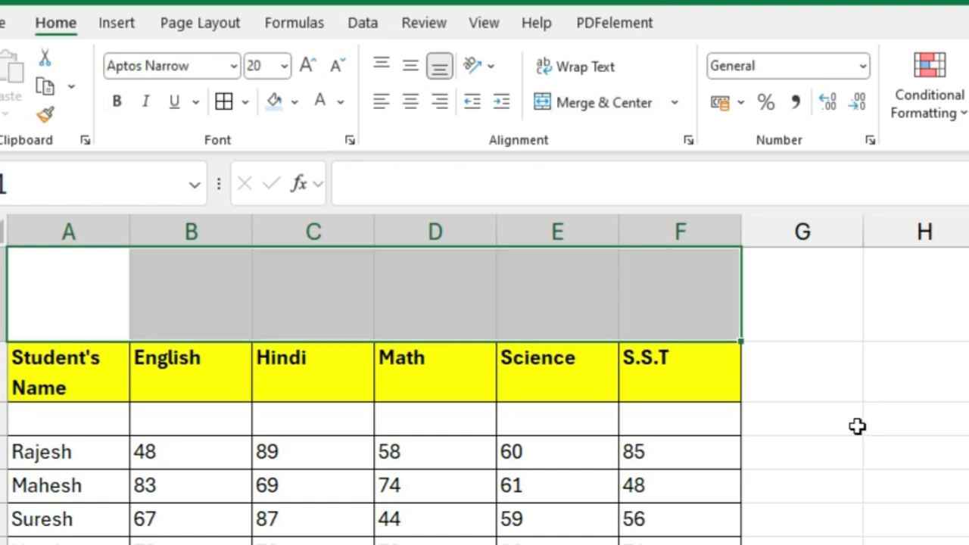
pyautogui.click(760, 439)
pyautogui.click(80, 298)
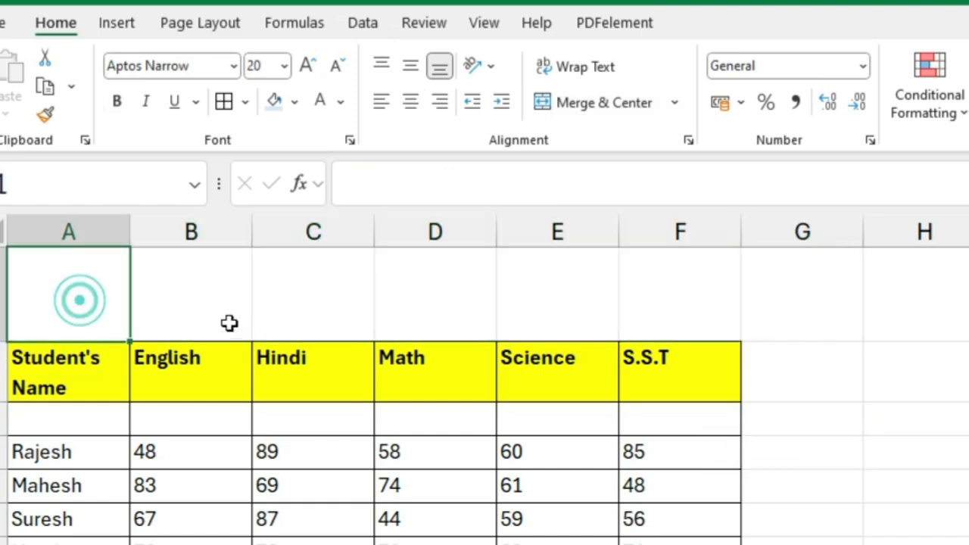
pyautogui.click(231, 320)
pyautogui.click(309, 310)
pyautogui.click(402, 291)
pyautogui.click(523, 302)
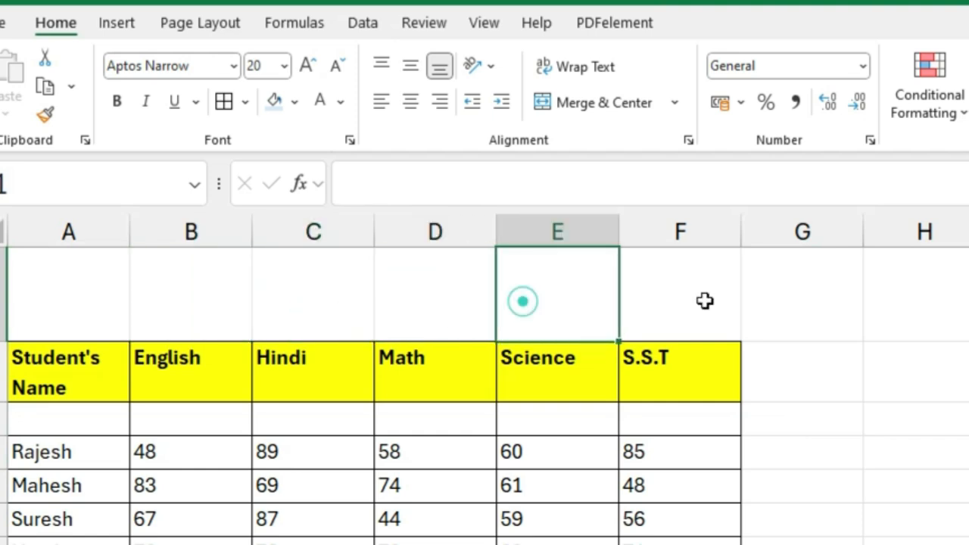
# Step: Enter the title "Marks of Class X" in the unmerged cell A1
pyautogui.click(80, 299)
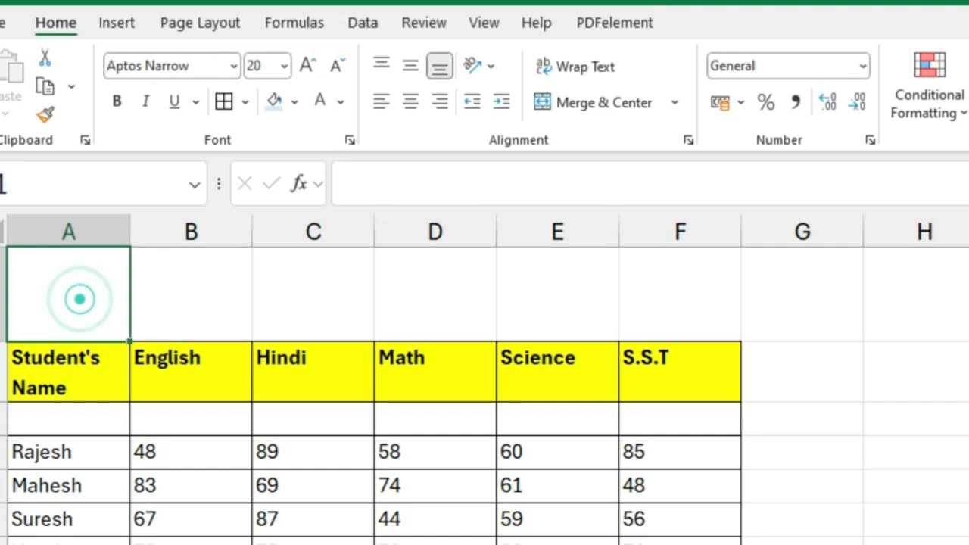
pyautogui.write('Mark')
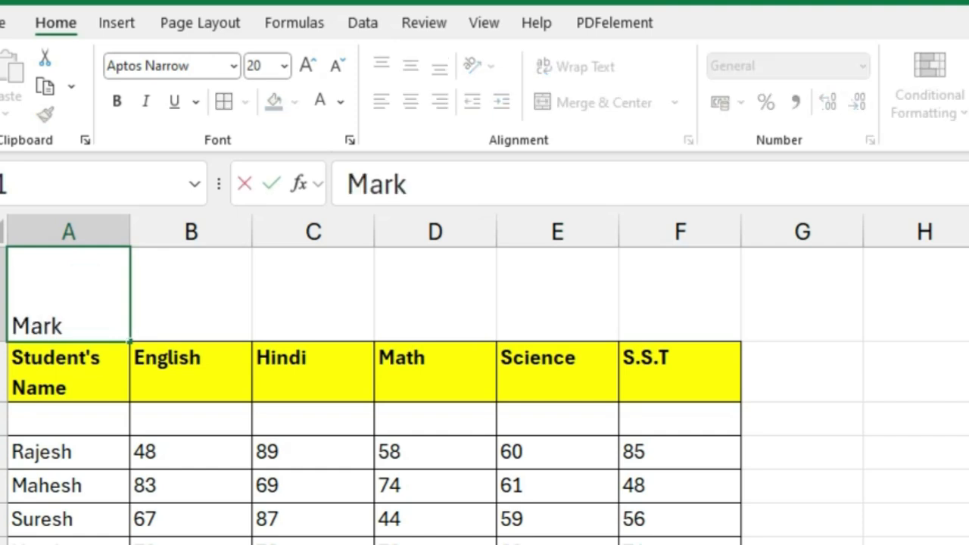
pyautogui.write('s of Class X')
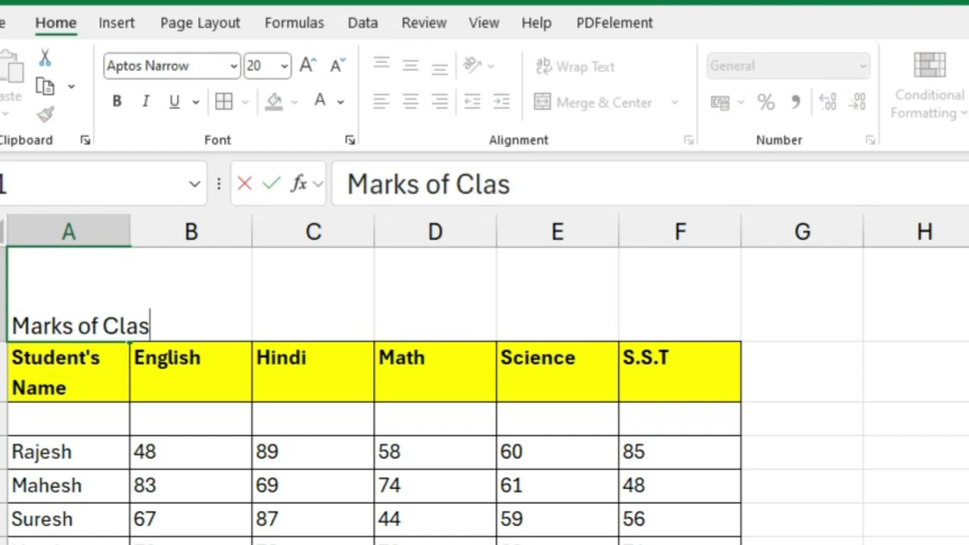
pyautogui.click(436, 519)
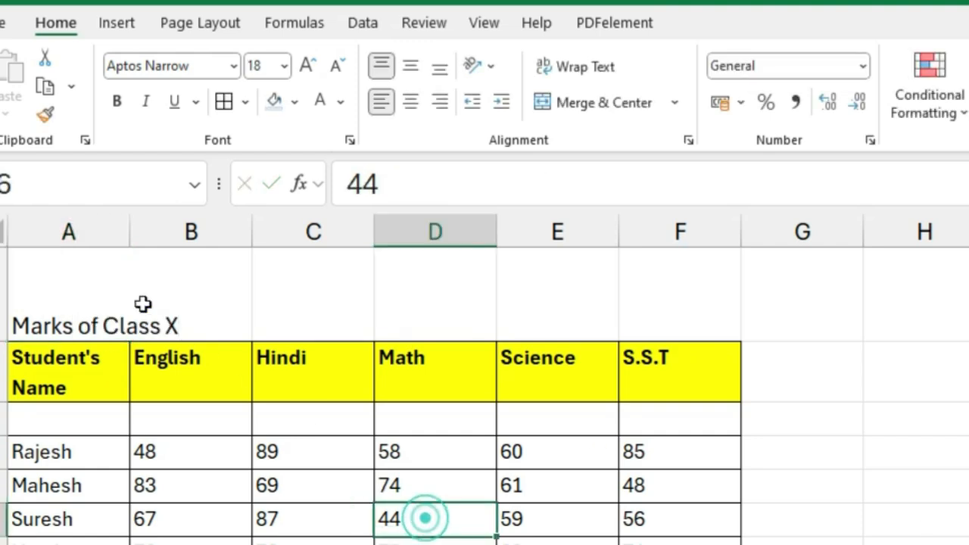
# Step: Try merging and centering A1:F1 with the title already entered, and undo the merge
pyautogui.click(95, 286)
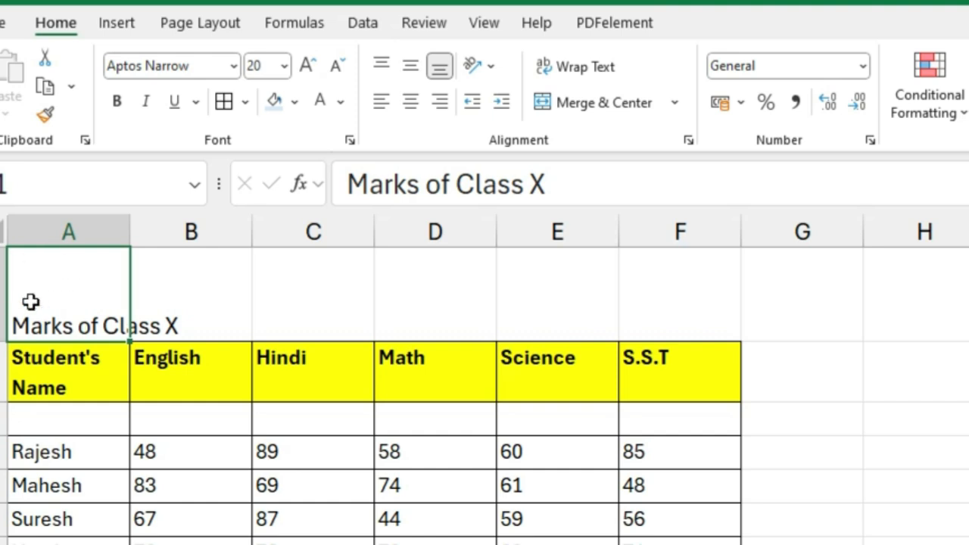
pyautogui.moveTo(45, 309); pyautogui.dragTo(625, 298)
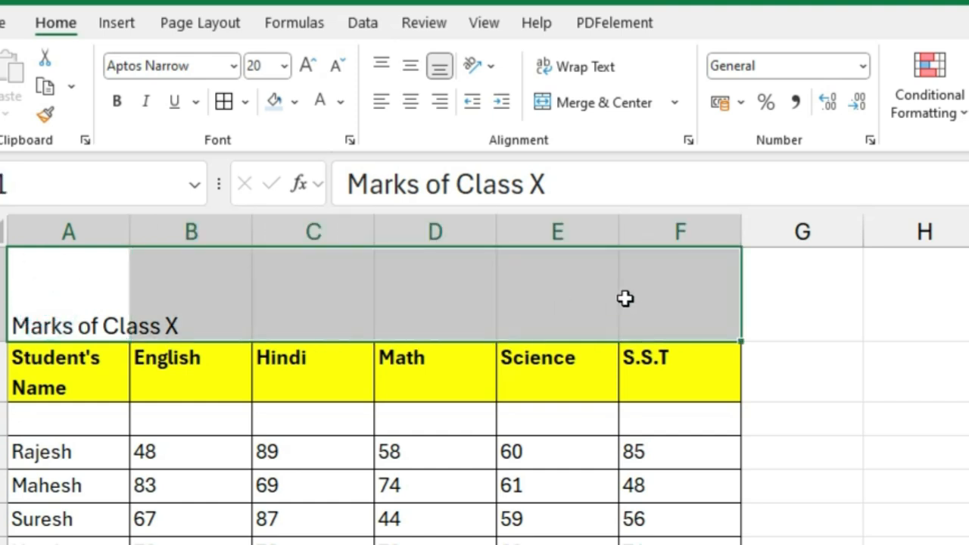
pyautogui.click(623, 110)
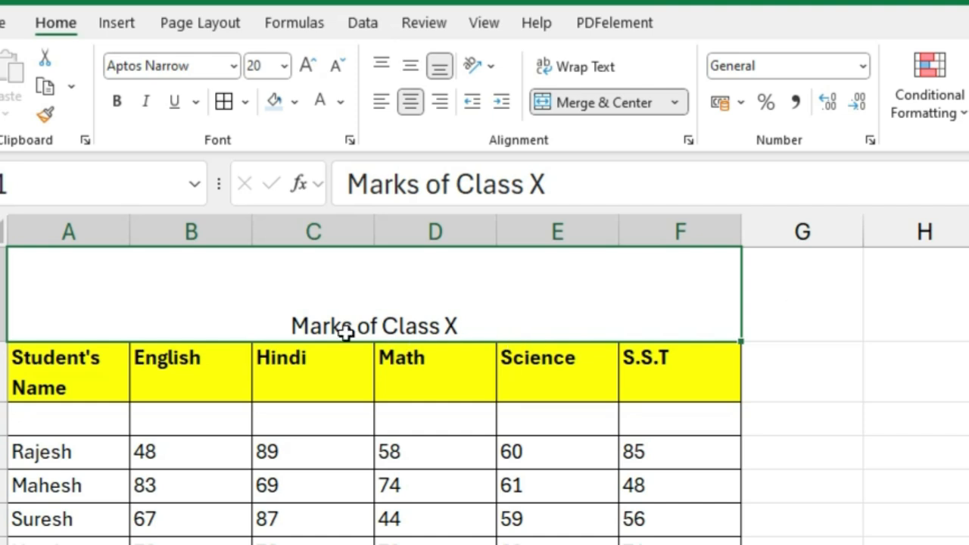
pyautogui.hotkey('ctrl', 'z')
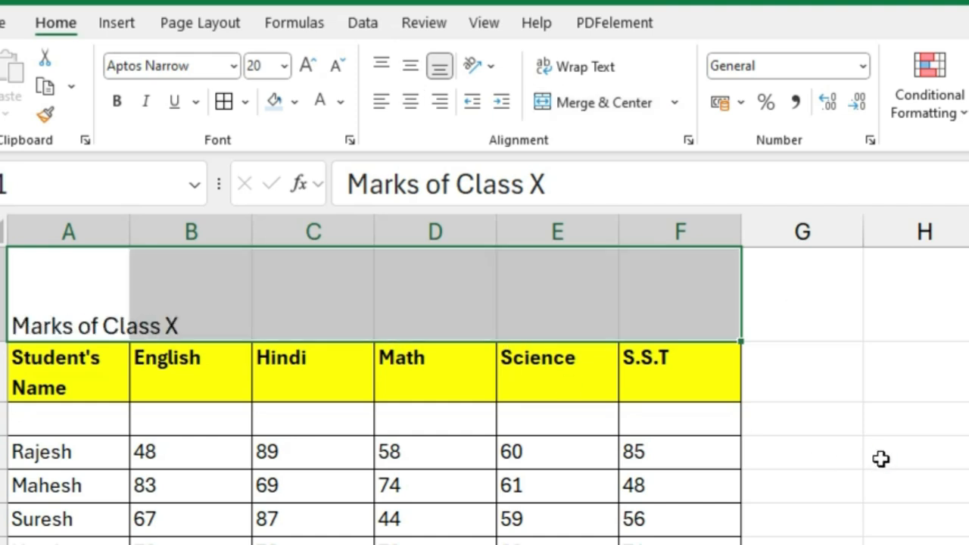
# Step: Merge the title range A1:F1 without centering, using the Merge Cells option
pyautogui.click(943, 441)
pyautogui.moveTo(80, 296); pyautogui.dragTo(621, 300)
pyautogui.click(674, 102)
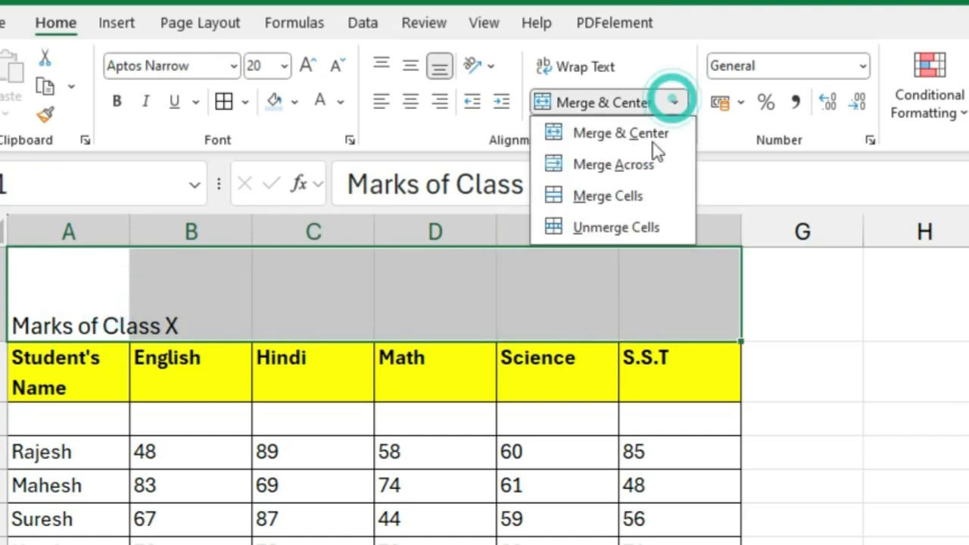
pyautogui.click(626, 202)
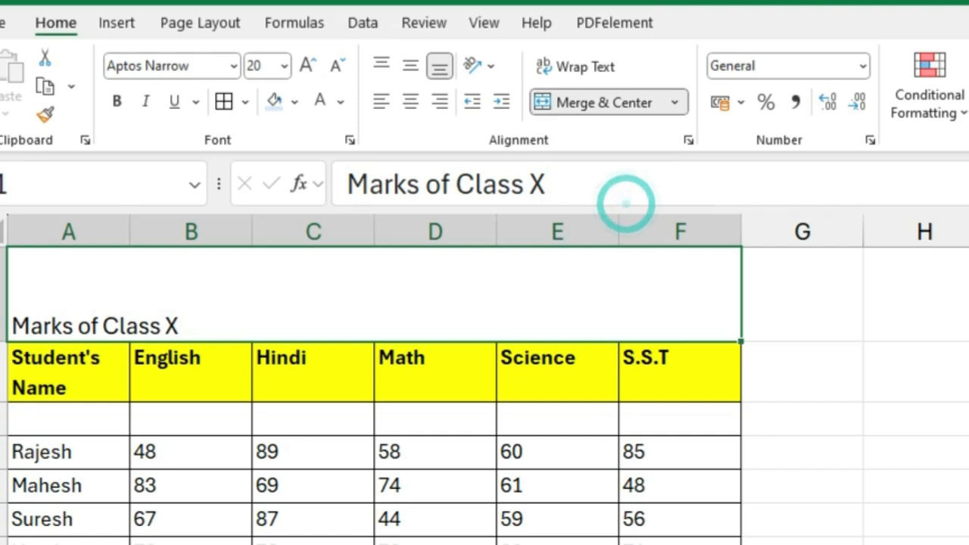
pyautogui.click(87, 489)
pyautogui.click(95, 303)
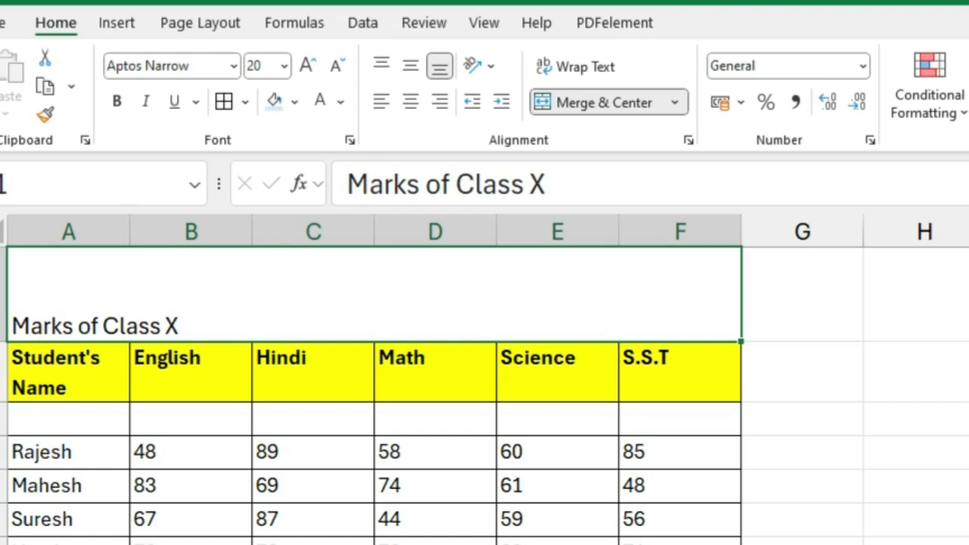
# Step: Apply Merge Across to the merged title cell, and try Merge & Center on A1:F1
pyautogui.click(683, 102)
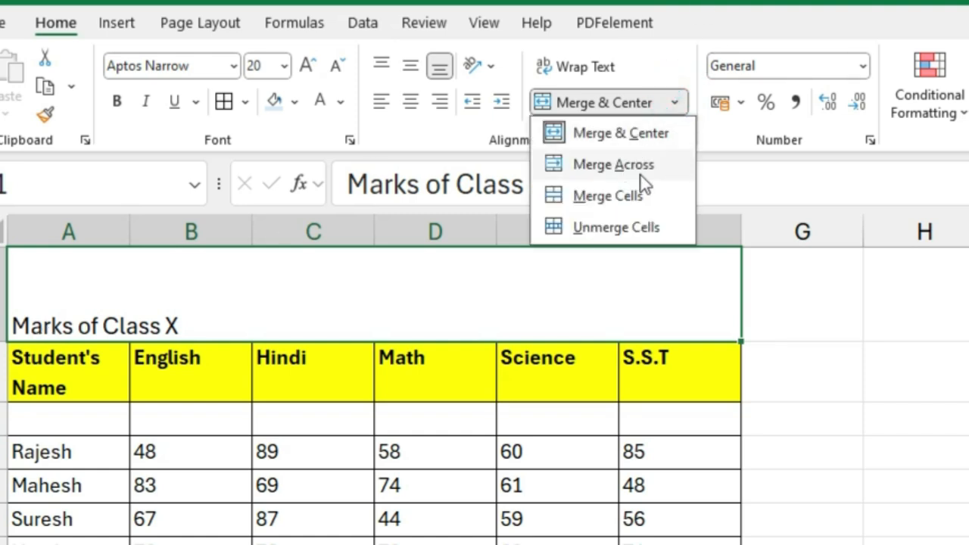
pyautogui.click(642, 177)
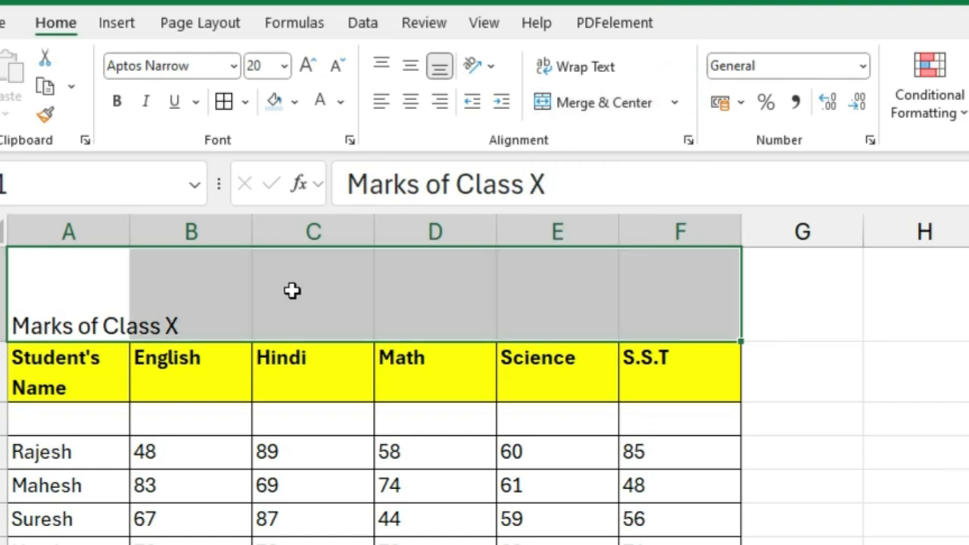
pyautogui.click(674, 103)
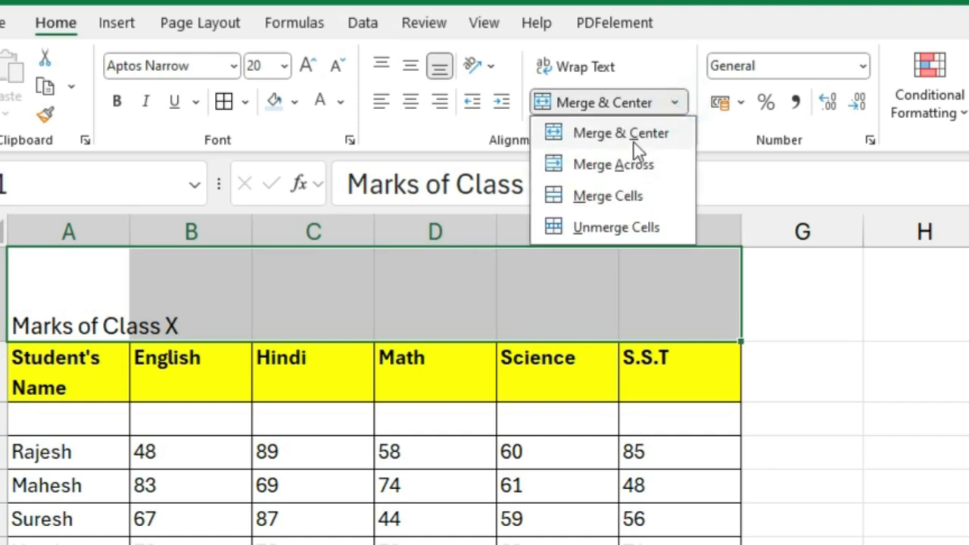
pyautogui.click(621, 133)
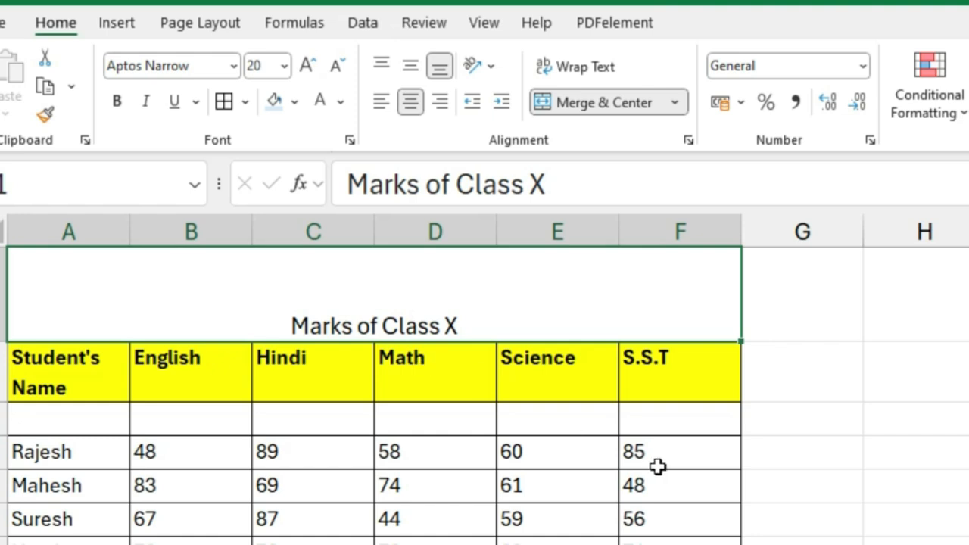
# Step: Undo the centered merge and merge A1:F1 with the Merge Cells option instead
pyautogui.hotkey('ctrl', 'z')
pyautogui.click(676, 102)
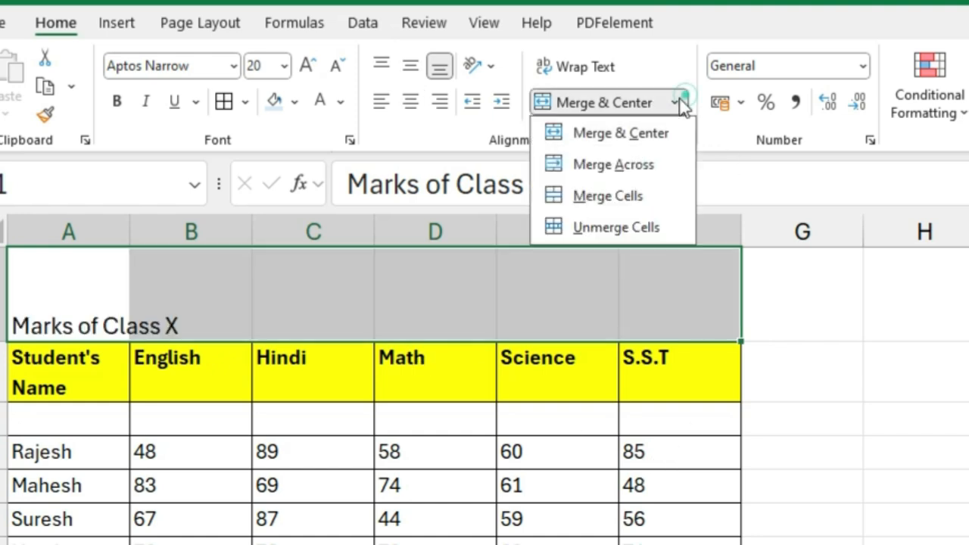
pyautogui.click(627, 196)
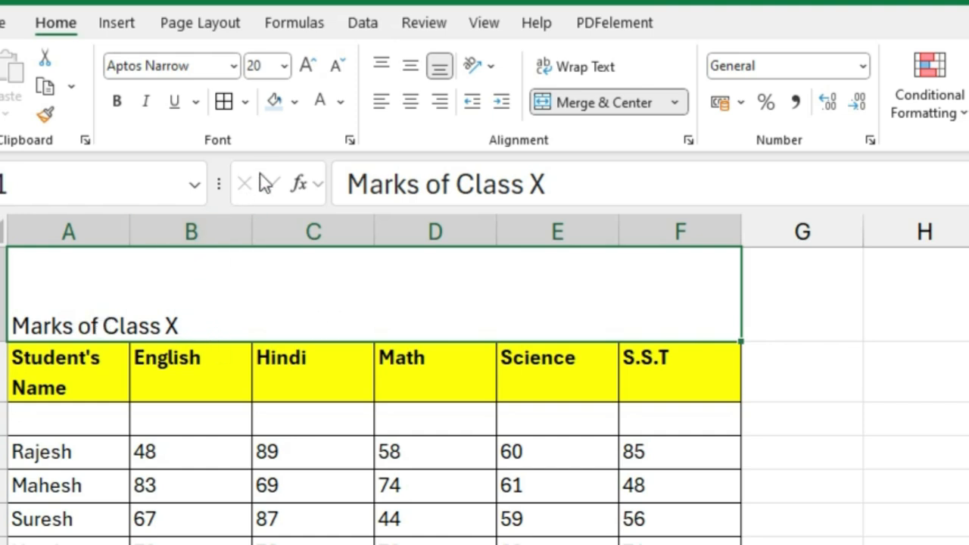
# Step: Set the "Marks of Class X" title's font size to 58 and make it bold
pyautogui.click(307, 66)
pyautogui.click(306, 67)
pyautogui.click(306, 67)
pyautogui.click(307, 67)
pyautogui.click(307, 67)
pyautogui.click(306, 67)
pyautogui.click(306, 67)
pyautogui.click(334, 66)
pyautogui.click(267, 65)
pyautogui.click(266, 65)
pyautogui.write('58')
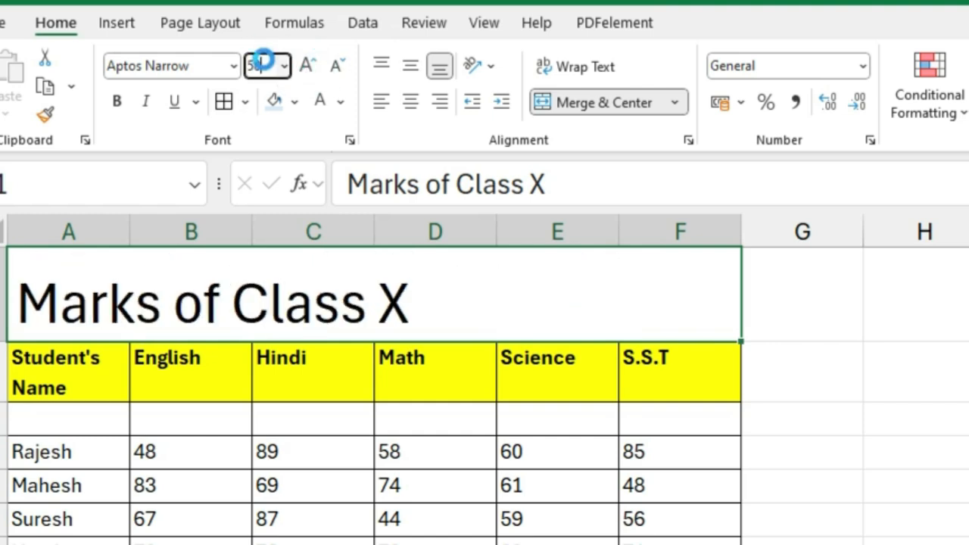
pyautogui.press('Return')
pyautogui.click(117, 101)
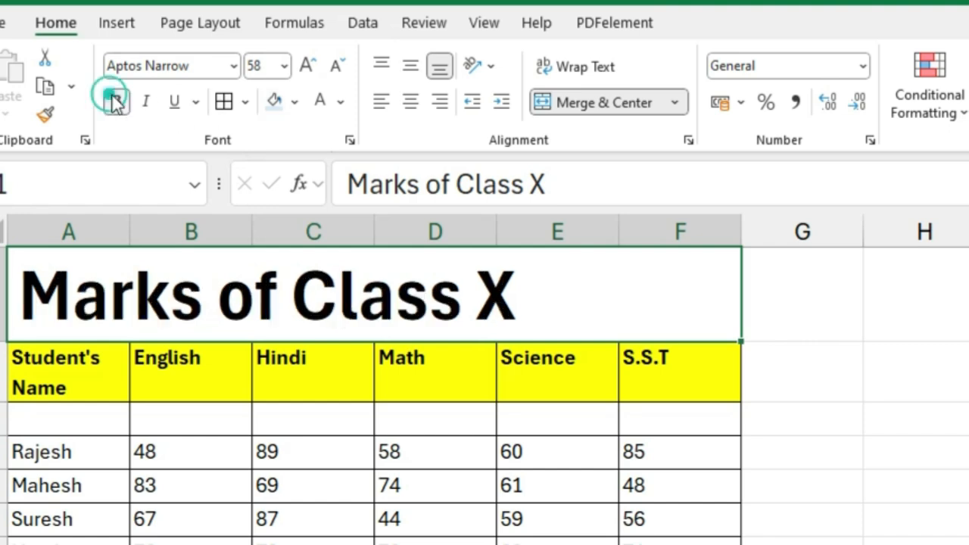
# Step: Center the title horizontally in its merged cell and fill the cell with light blue
pyautogui.click(411, 103)
pyautogui.click(274, 102)
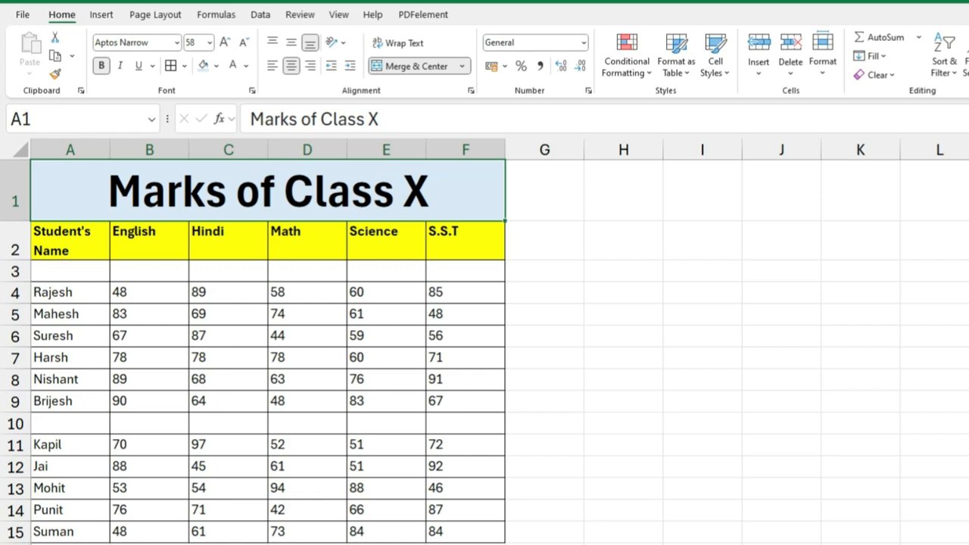
# Step: Merge and center the blank cells A3:F3 below the yellow header row
pyautogui.moveTo(77, 279); pyautogui.dragTo(443, 271)
pyautogui.moveTo(56, 418); pyautogui.dragTo(445, 429)
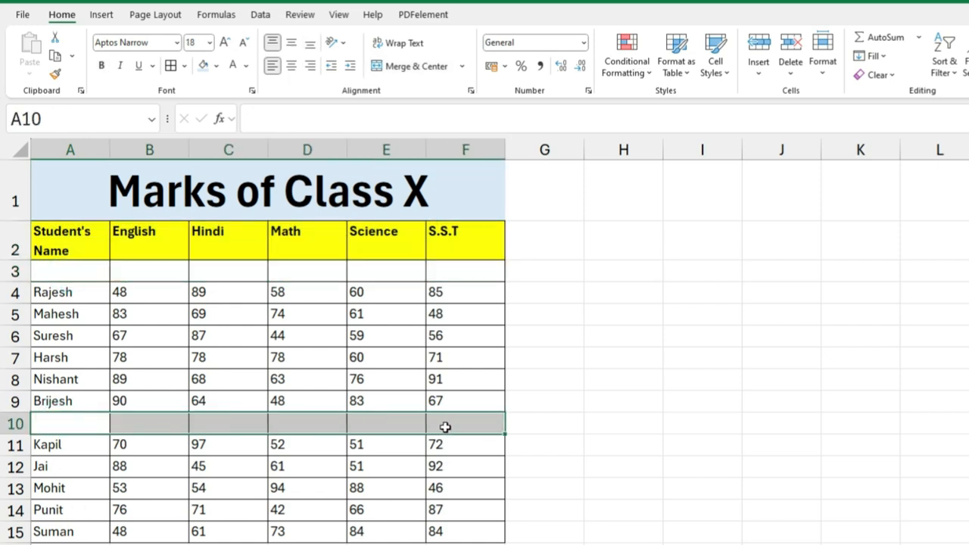
pyautogui.click(182, 447)
pyautogui.click(58, 271)
pyautogui.moveTo(58, 270); pyautogui.dragTo(477, 270)
pyautogui.click(74, 278)
pyautogui.moveTo(67, 270); pyautogui.dragTo(459, 268)
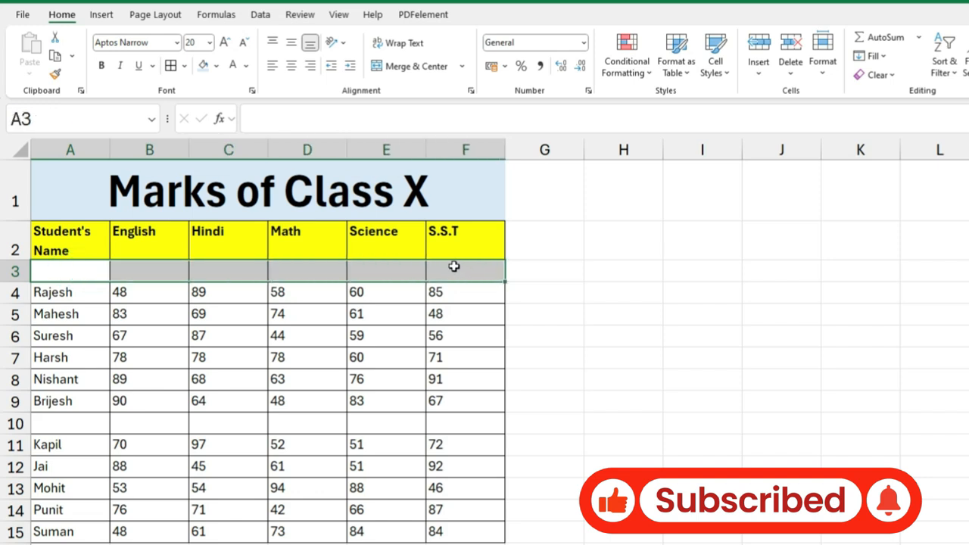
pyautogui.click(407, 68)
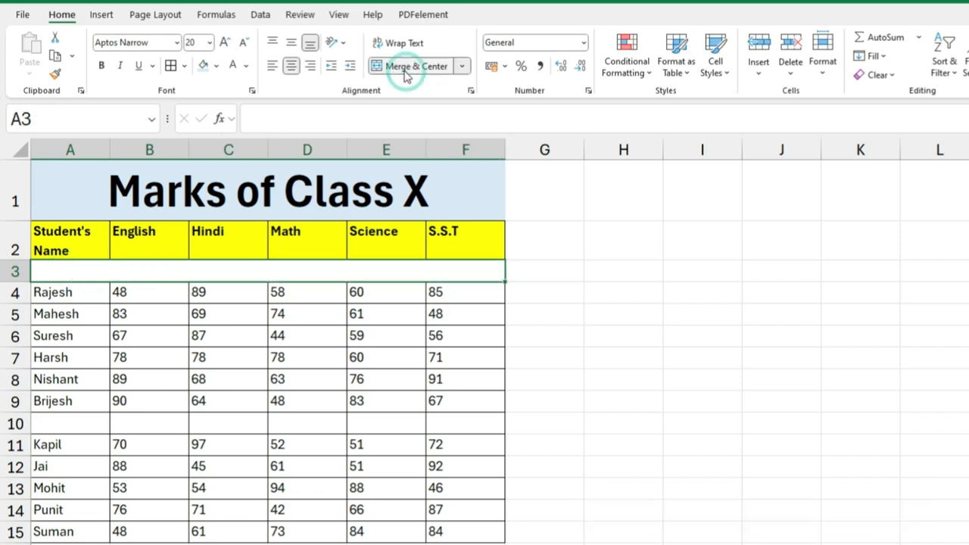
pyautogui.click(236, 414)
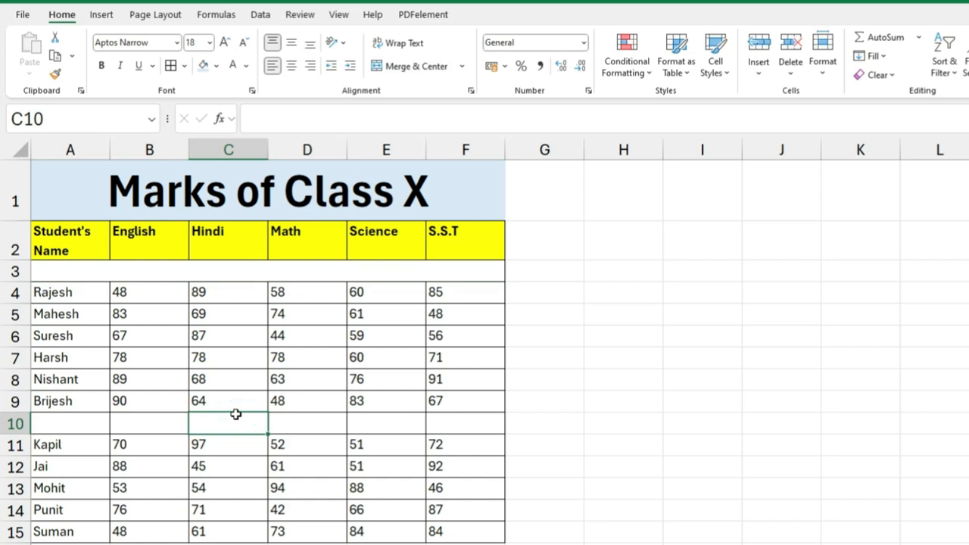
# Step: Undo the merge of A3:F3 and insert another blank row directly below the yellow header row
pyautogui.hotkey('ctrl', 'z')
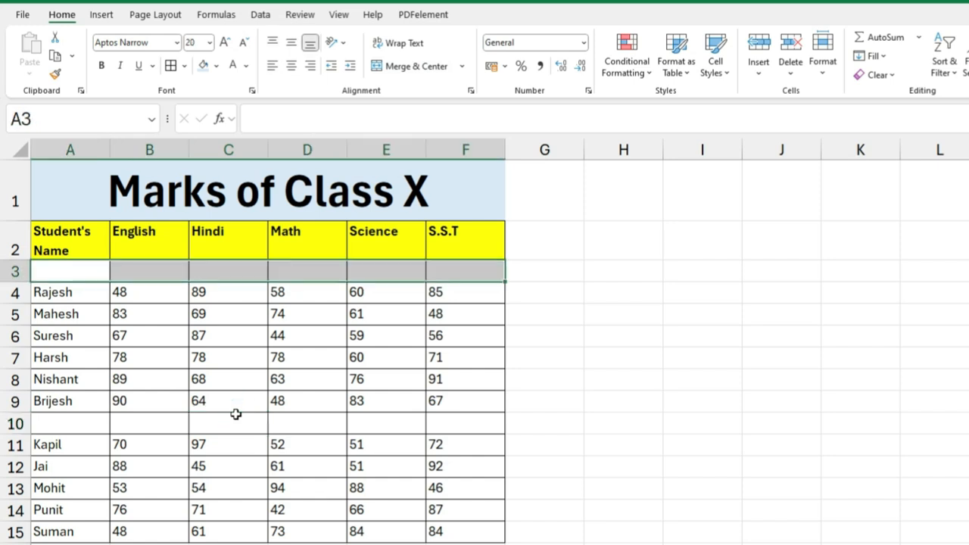
pyautogui.click(239, 270)
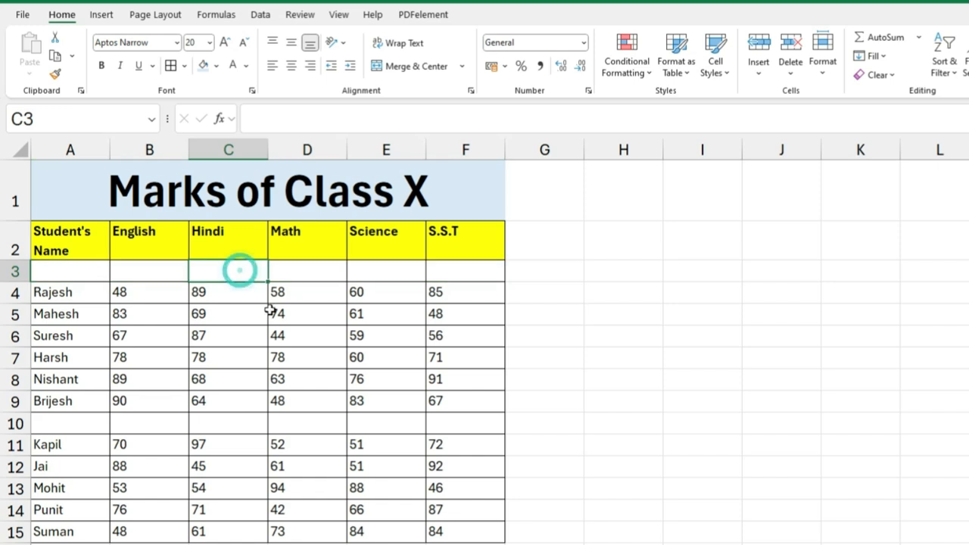
pyautogui.hotkey('ctrl', 'shift', '=')
pyautogui.moveTo(718, 202); pyautogui.dragTo(559, 222)
pyautogui.click(561, 288)
pyautogui.click(563, 322)
pyautogui.click(590, 388)
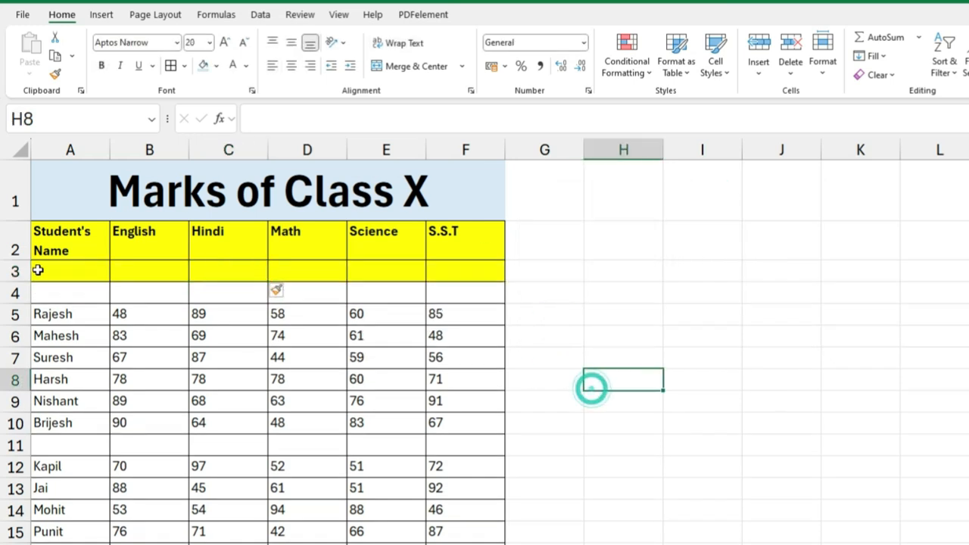
# Step: Try Merge & Center on the two blank rows A3:F4 together, and undo it
pyautogui.moveTo(59, 273); pyautogui.dragTo(443, 273)
pyautogui.moveTo(47, 272); pyautogui.dragTo(457, 273)
pyautogui.moveTo(54, 292); pyautogui.dragTo(463, 295)
pyautogui.moveTo(61, 271); pyautogui.dragTo(432, 290)
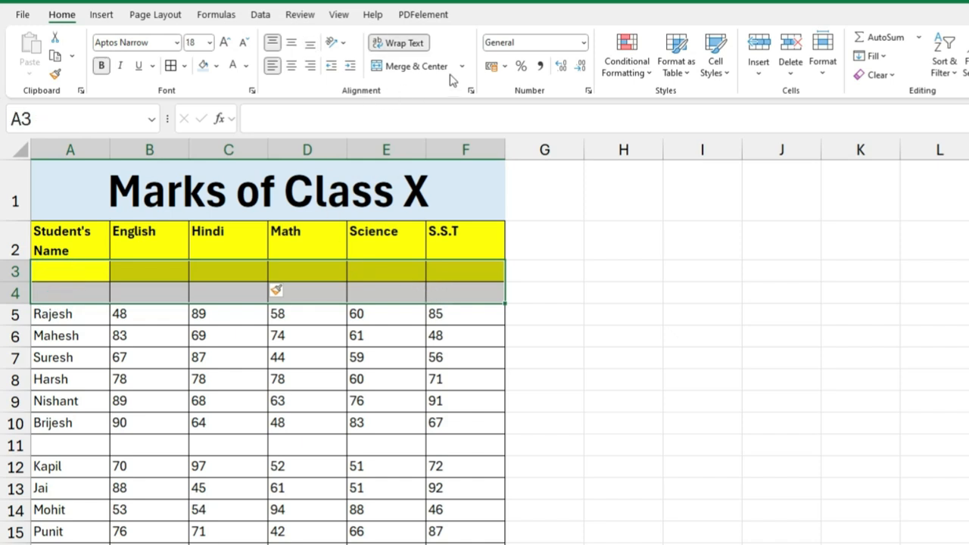
pyautogui.click(416, 66)
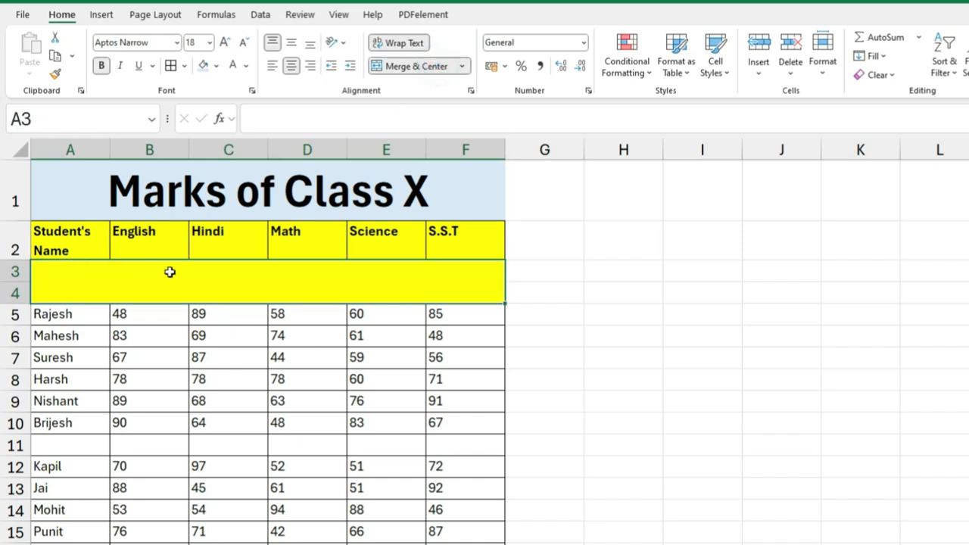
pyautogui.hotkey('ctrl', 'z')
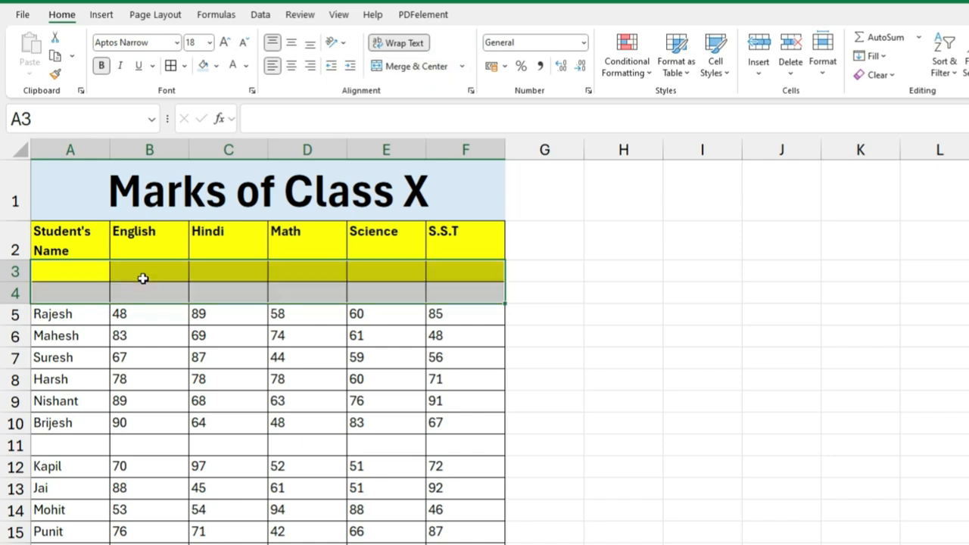
# Step: Merge the blank range A3:F4 with Merge Across so that each row is a separate merged cell
pyautogui.click(197, 335)
pyautogui.moveTo(62, 294); pyautogui.dragTo(454, 293)
pyautogui.moveTo(79, 269); pyautogui.dragTo(452, 275)
pyautogui.moveTo(59, 271); pyautogui.dragTo(447, 295)
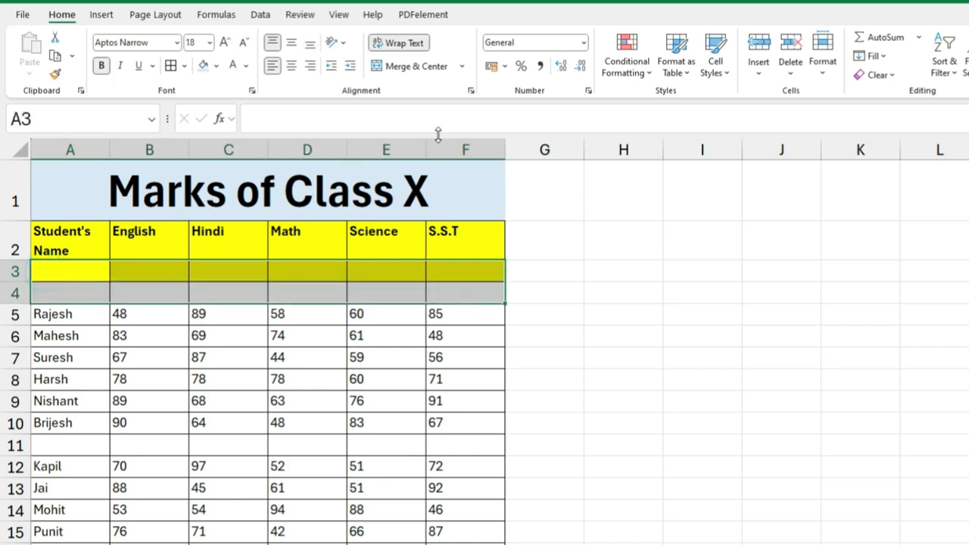
pyautogui.click(461, 66)
pyautogui.click(397, 112)
pyautogui.click(235, 395)
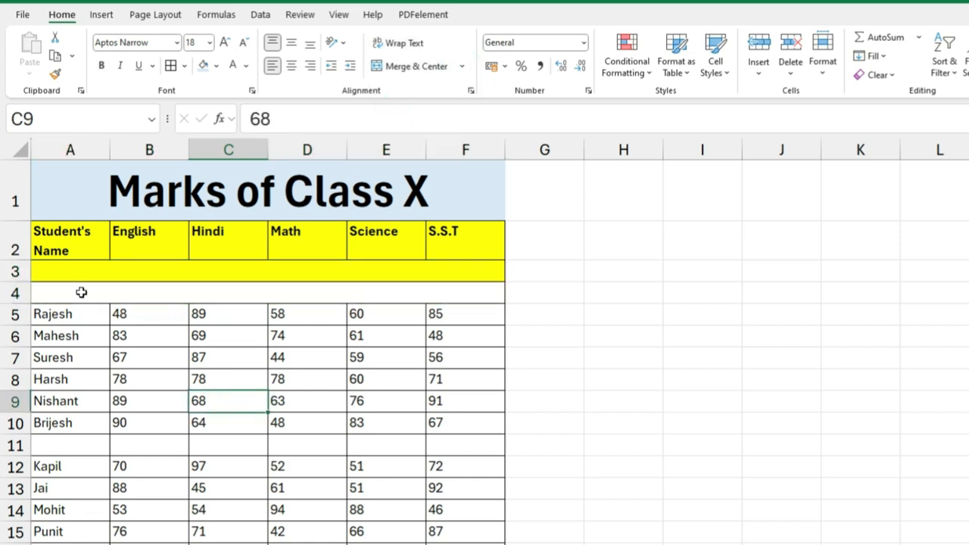
pyautogui.click(65, 270)
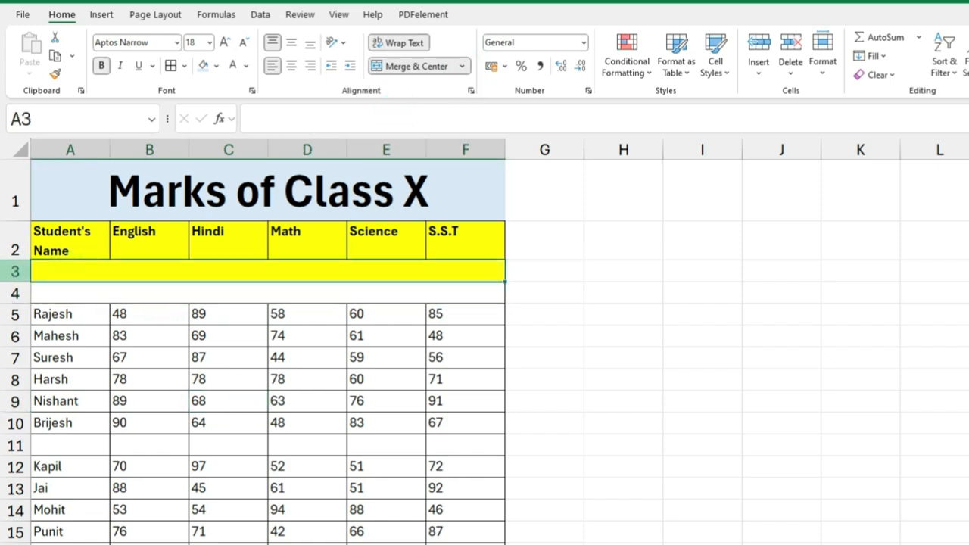
pyautogui.click(113, 294)
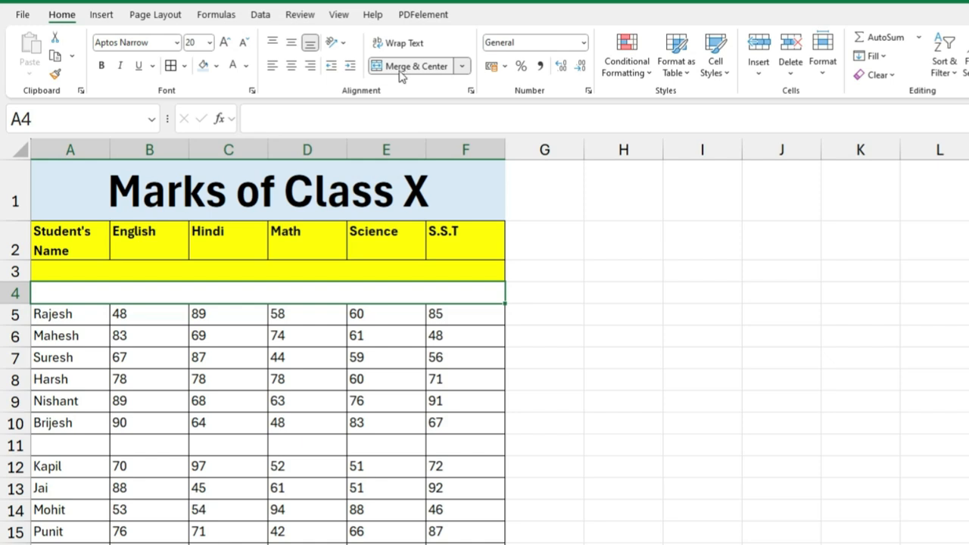
pyautogui.moveTo(56, 268); pyautogui.dragTo(394, 371)
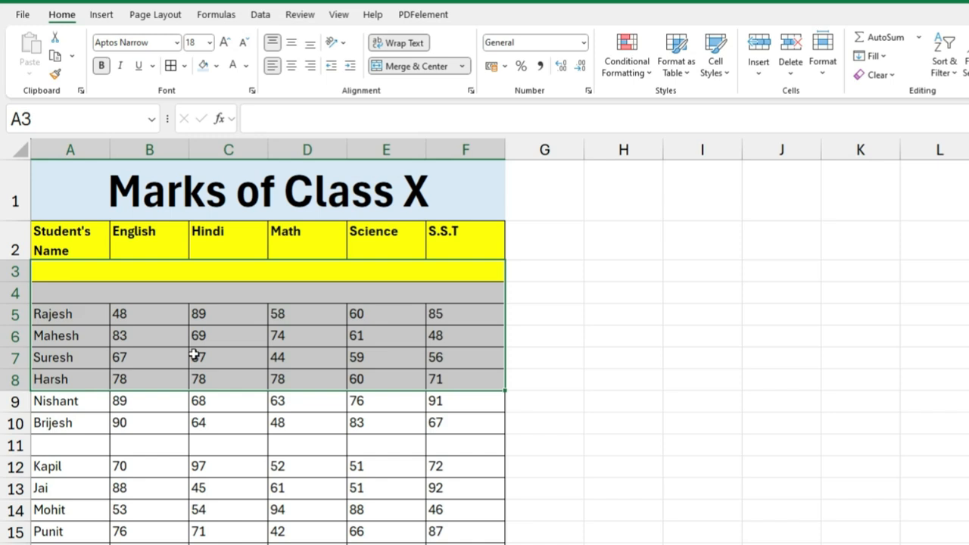
pyautogui.click(134, 341)
# Step: Enter "Timing of Students:" in the merged yellow cell of row 3
pyautogui.click(156, 278)
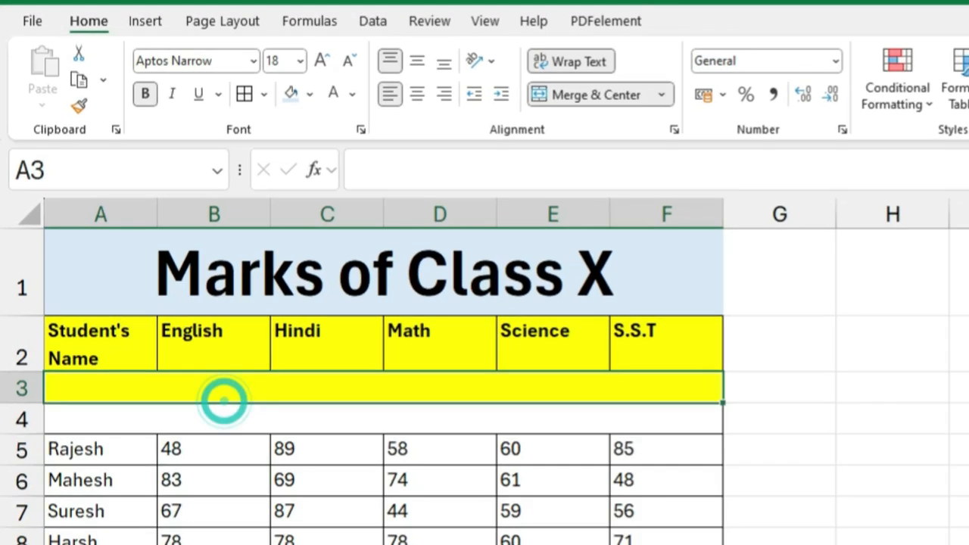
pyautogui.write('Timis')
pyautogui.press('BackSpace')
pyautogui.write('ng of S')
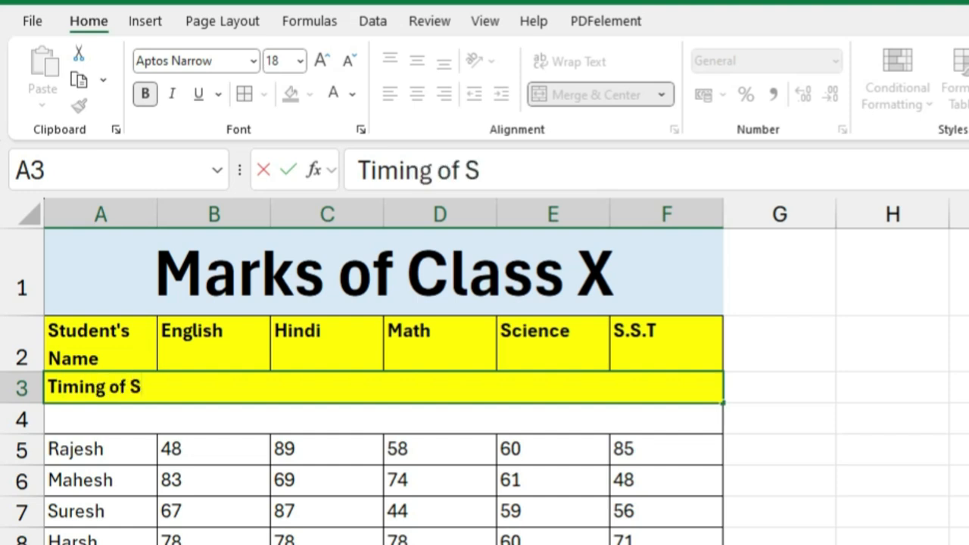
pyautogui.write('tudents')
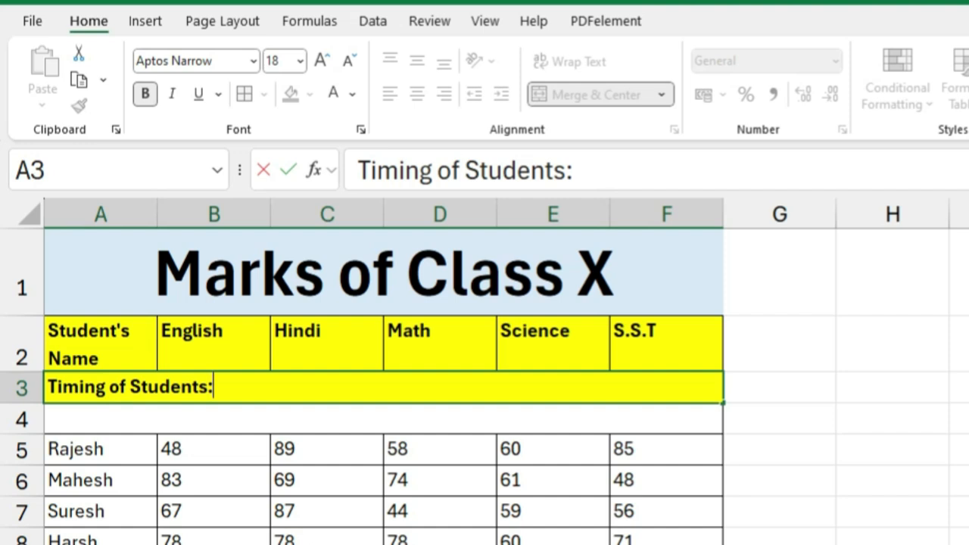
pyautogui.write(':')
pyautogui.press('Return')
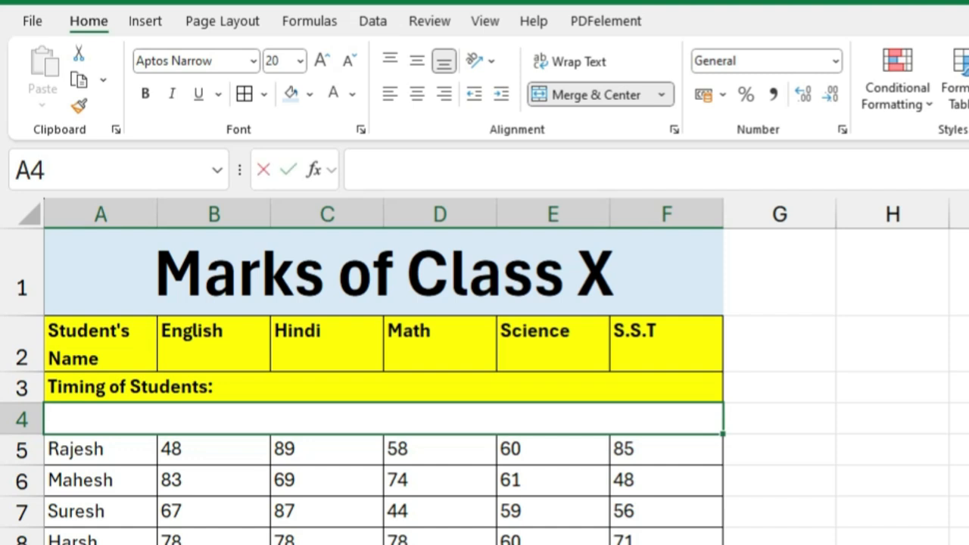
# Step: Enter "Morning Batch" in the merged cell of row 4
pyautogui.write('Monr')
pyautogui.press('BackSpace')
pyautogui.press('BackSpace')
pyautogui.write('rning Batch')
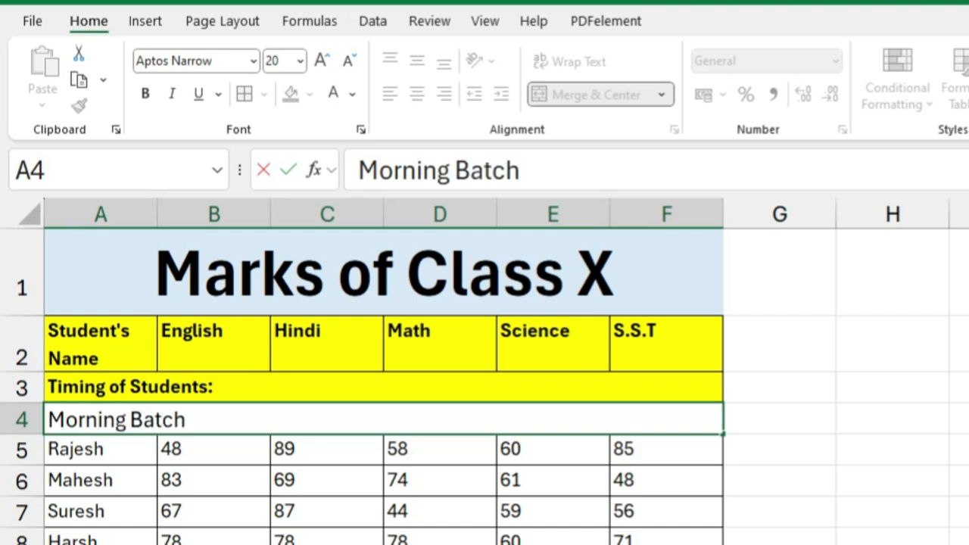
pyautogui.click(506, 503)
# Step: Format the "Morning Batch" cell as 18-point bold, horizontally centered text with a light green fill
pyautogui.click(328, 422)
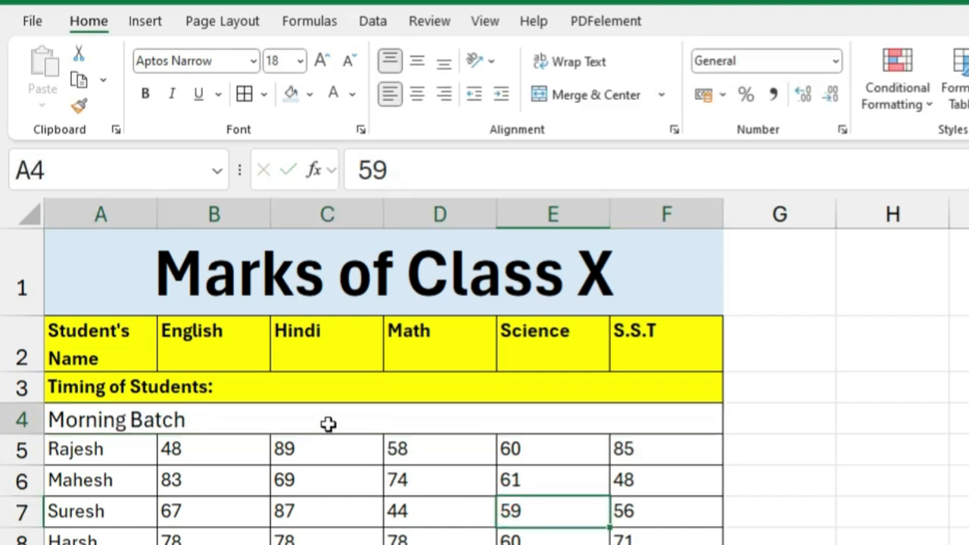
pyautogui.click(348, 61)
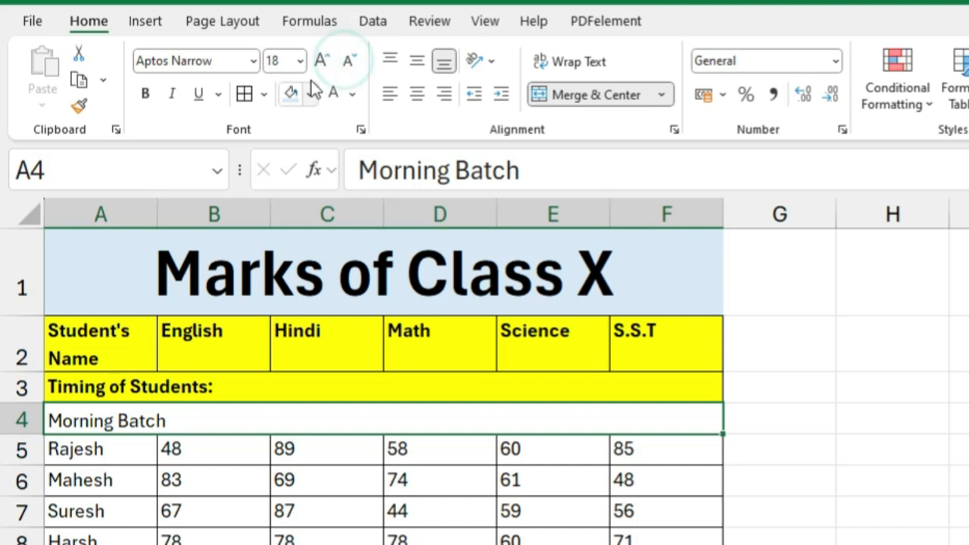
pyautogui.click(152, 94)
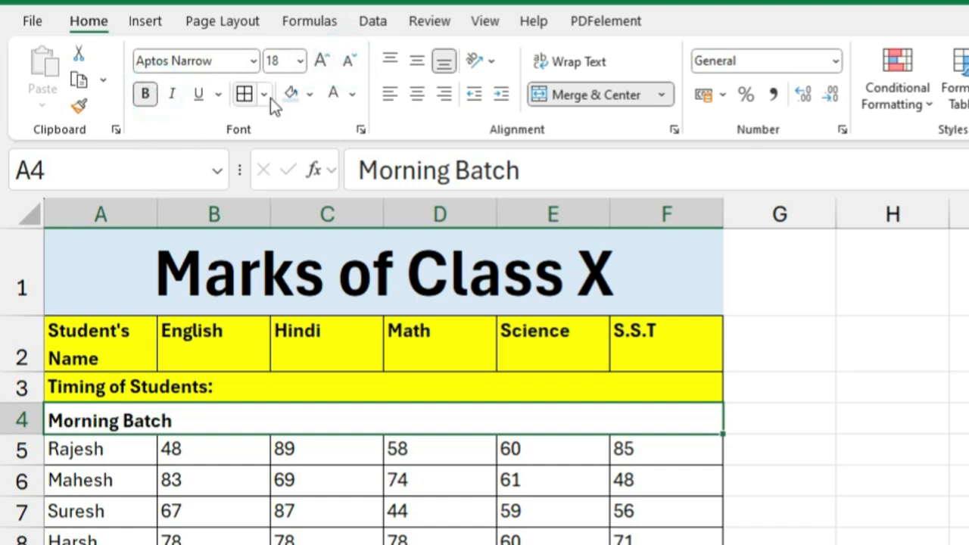
pyautogui.click(418, 96)
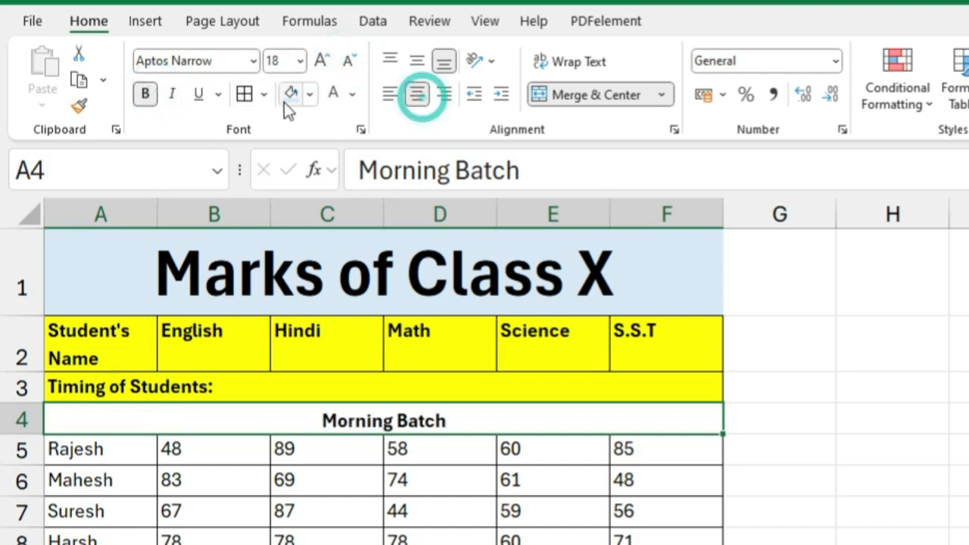
pyautogui.click(309, 95)
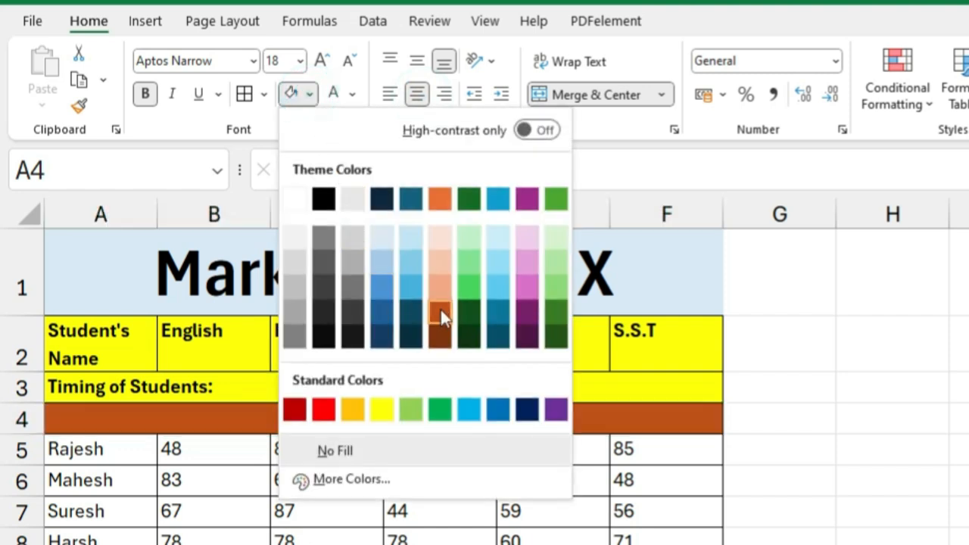
pyautogui.click(555, 241)
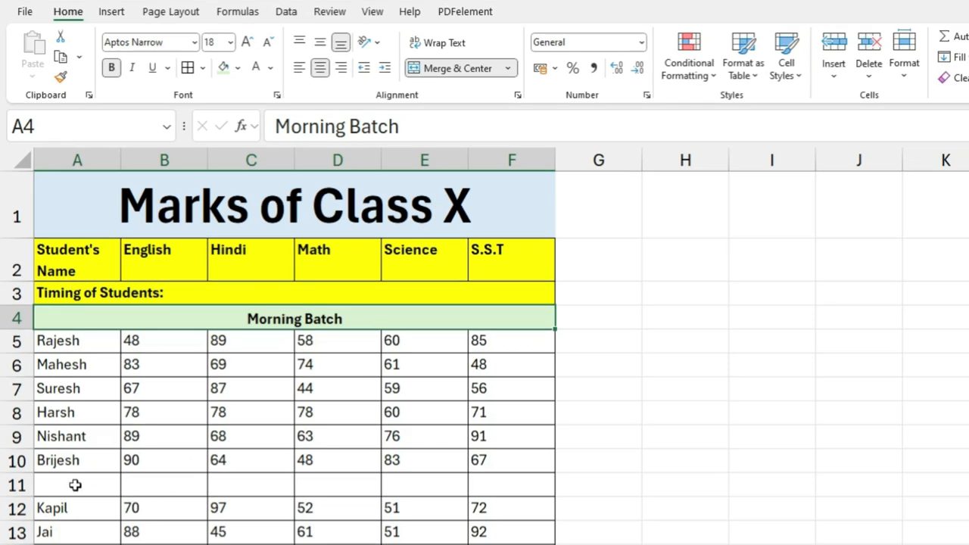
# Step: Merge the blank cells A11:F11 with the Merge Cells option and enter "Evening Batch" in the merged cell
pyautogui.moveTo(61, 489); pyautogui.dragTo(526, 480)
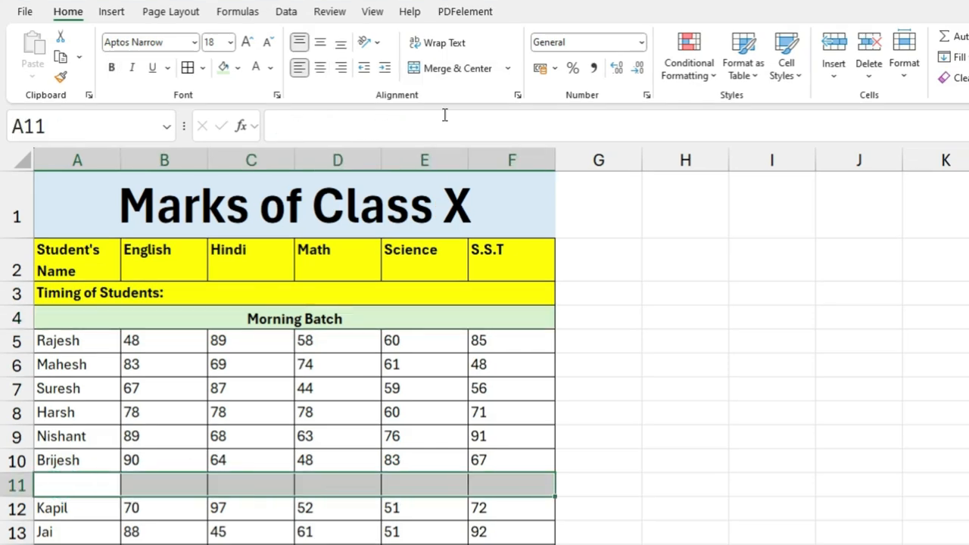
pyautogui.click(509, 68)
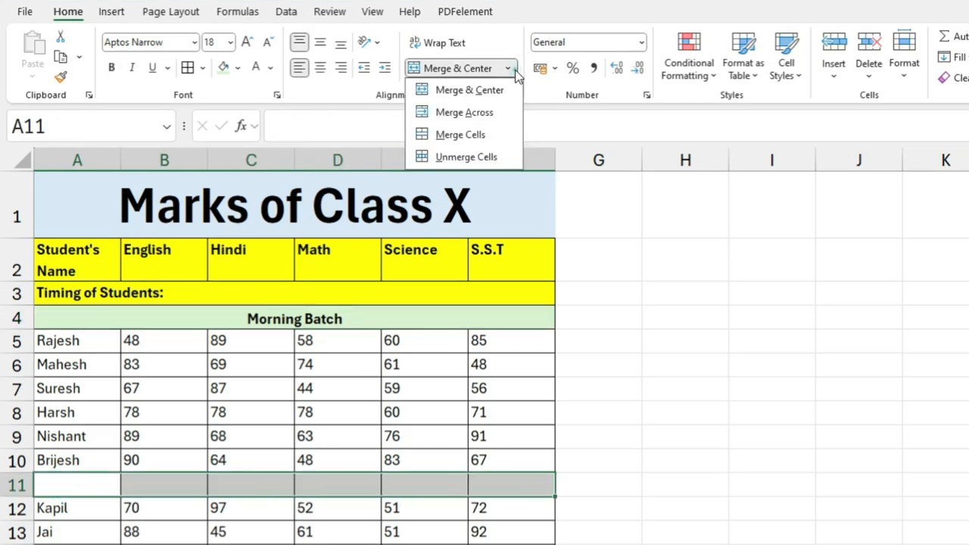
pyautogui.click(458, 137)
pyautogui.click(617, 485)
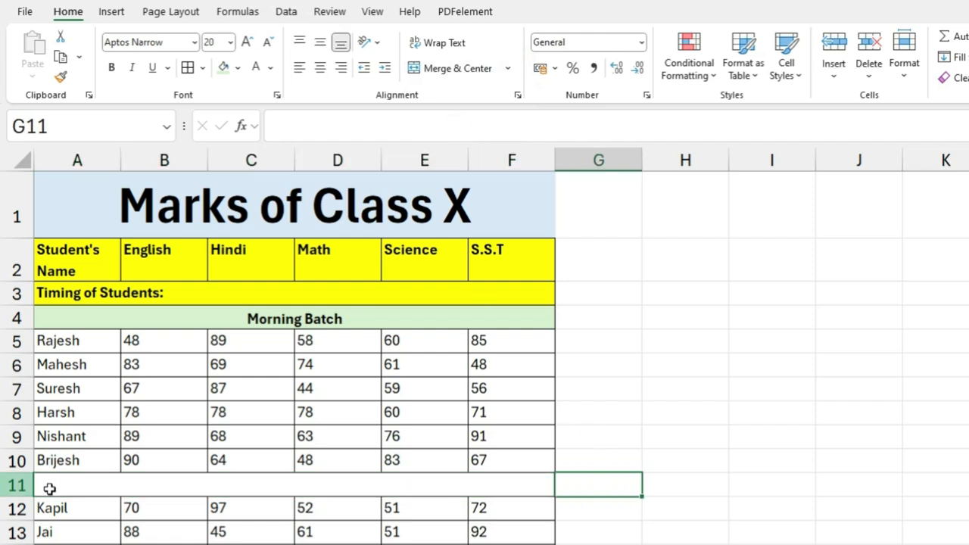
pyautogui.click(318, 488)
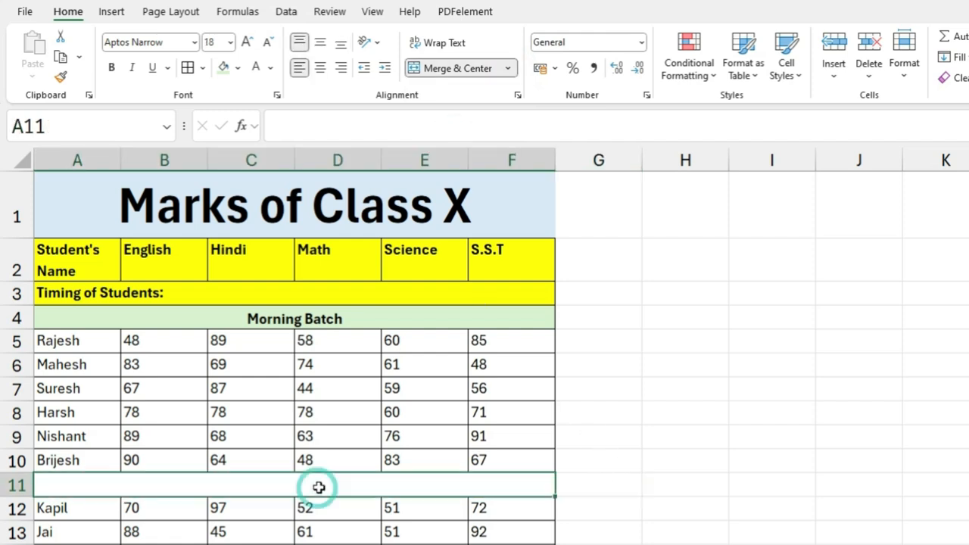
pyautogui.write('Evening Batch')
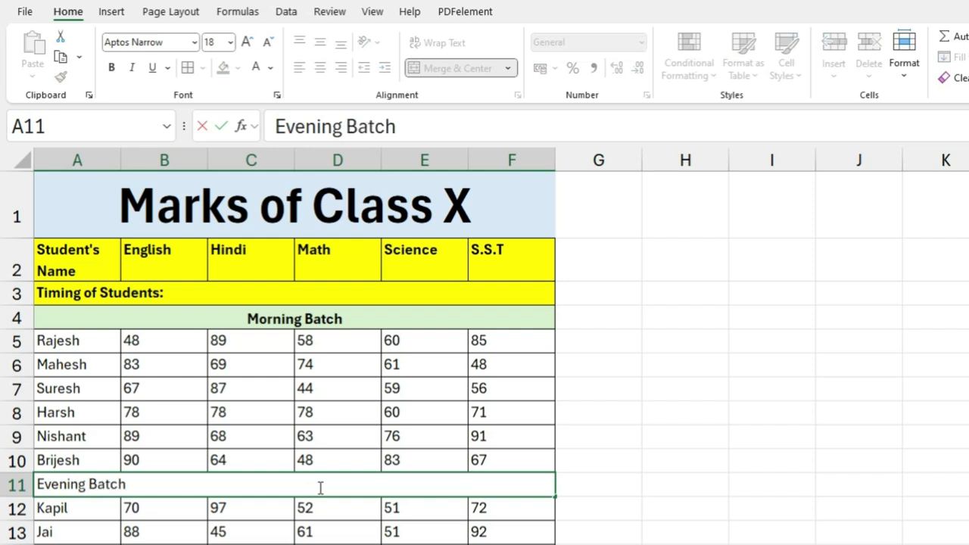
pyautogui.press('Return')
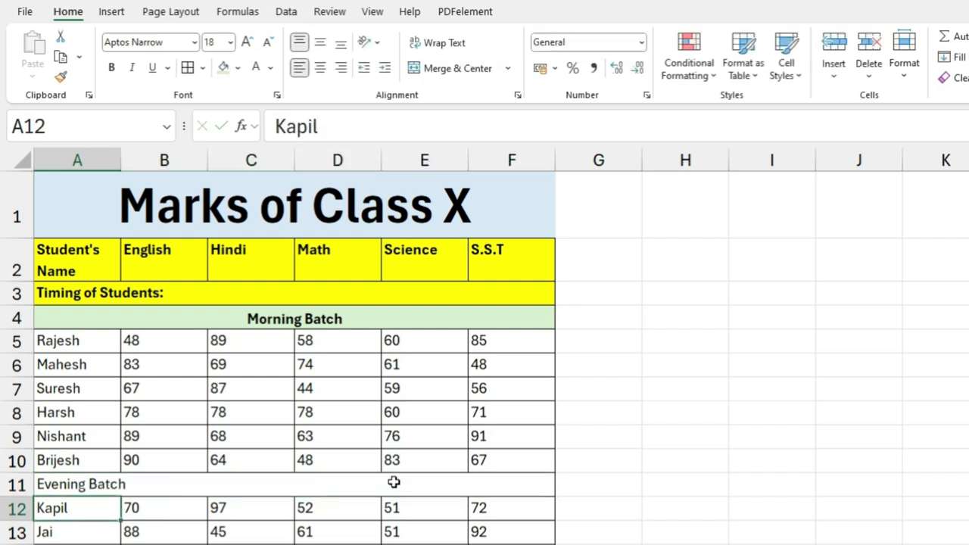
# Step: Copy the "Morning Batch" cell's formatting onto the "Evening Batch" cell with Format Painter
pyautogui.click(92, 483)
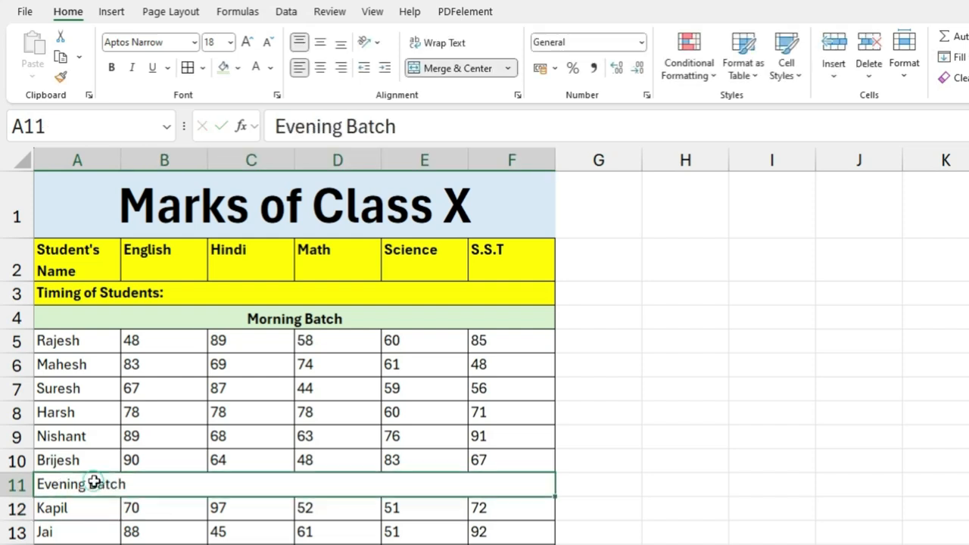
pyautogui.click(277, 321)
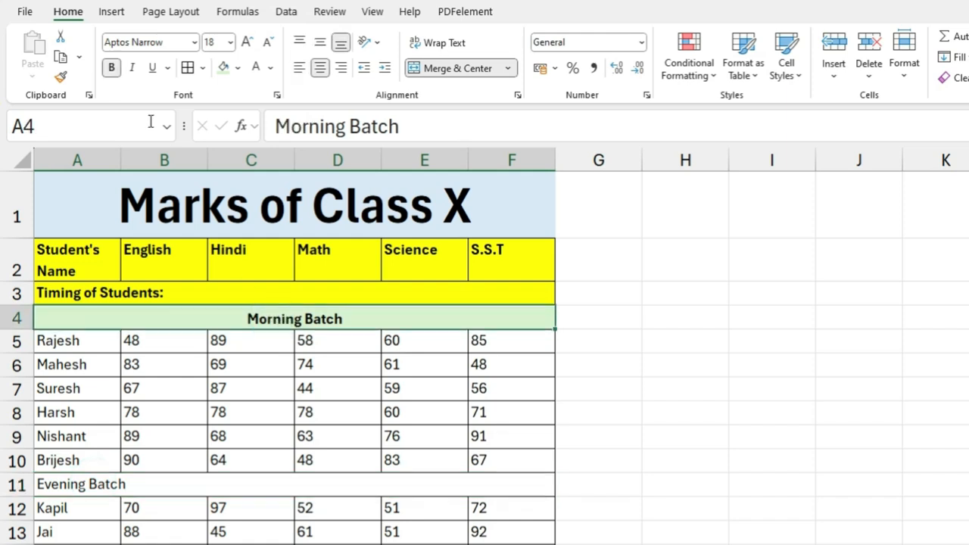
pyautogui.click(61, 78)
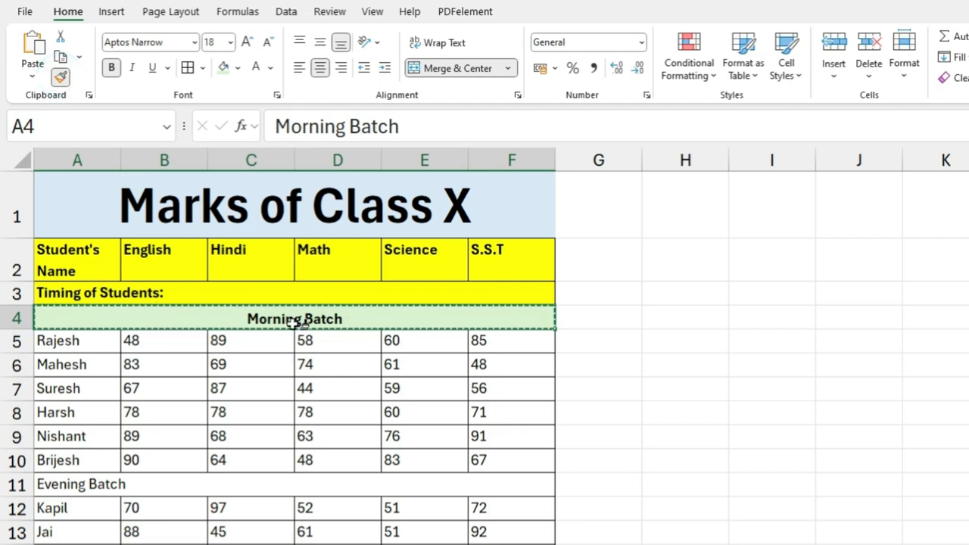
pyautogui.click(168, 483)
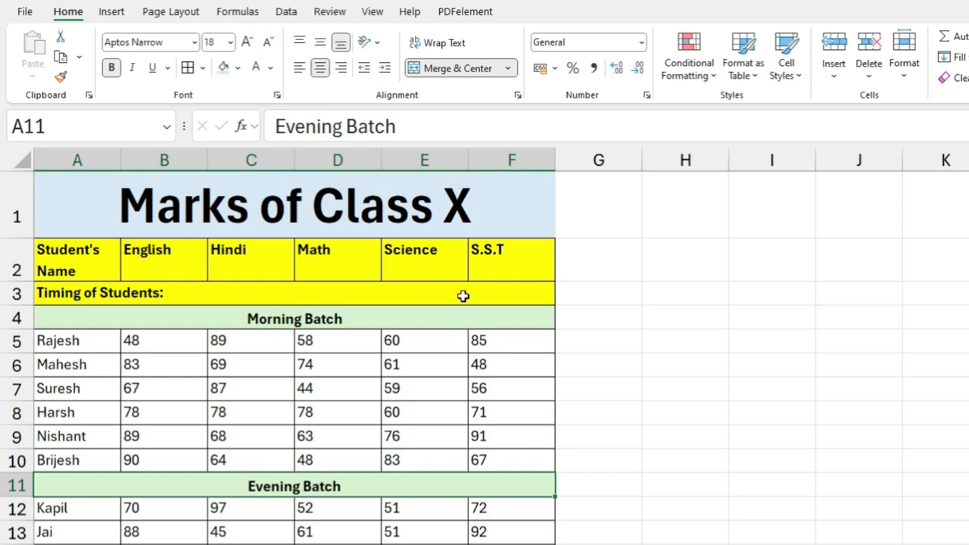
# Step: Unmerge the "Marks of Class X" title cell in row 1
pyautogui.click(508, 68)
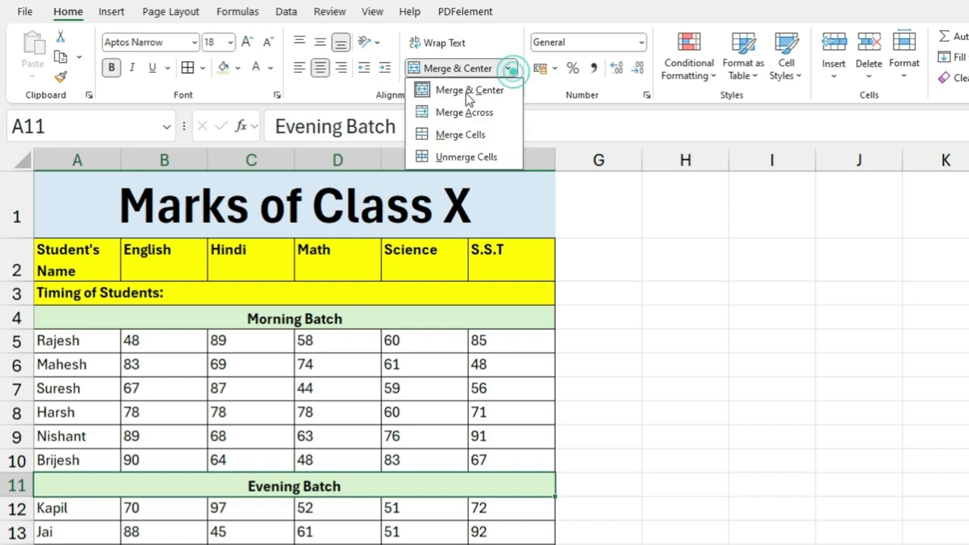
pyautogui.click(465, 157)
pyautogui.click(386, 220)
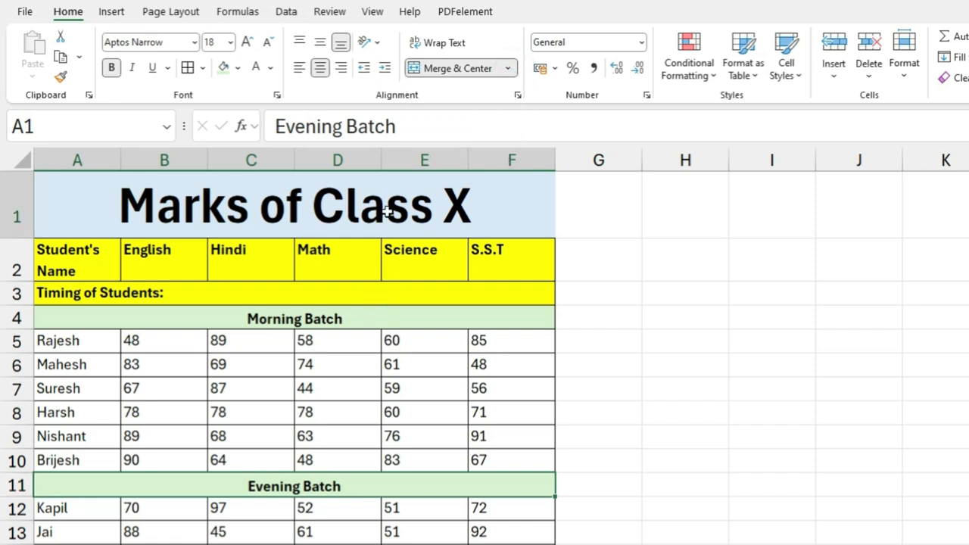
pyautogui.click(508, 68)
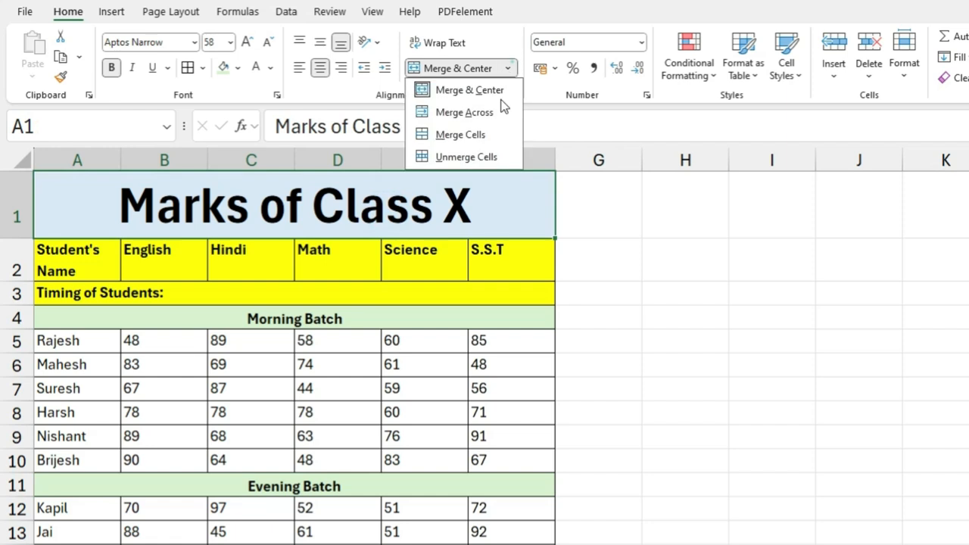
pyautogui.click(485, 159)
# Step: Examine the individual cells A1 to F1 in the title row
pyautogui.click(83, 223)
pyautogui.click(162, 204)
pyautogui.click(227, 205)
pyautogui.click(313, 203)
pyautogui.click(402, 210)
pyautogui.click(504, 204)
pyautogui.click(83, 206)
pyautogui.click(227, 207)
pyautogui.click(390, 200)
pyautogui.moveTo(83, 206); pyautogui.dragTo(484, 212)
# Step: Add borders to the blank block from H4 down to row 12 and merge it with Merge & Center
pyautogui.moveTo(709, 316); pyautogui.dragTo(967, 509)
pyautogui.click(508, 68)
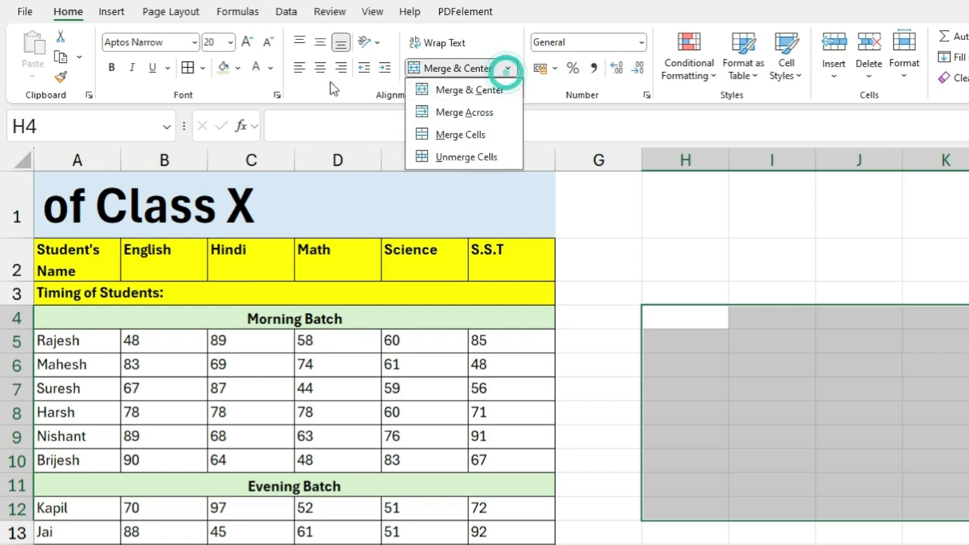
pyautogui.click(188, 68)
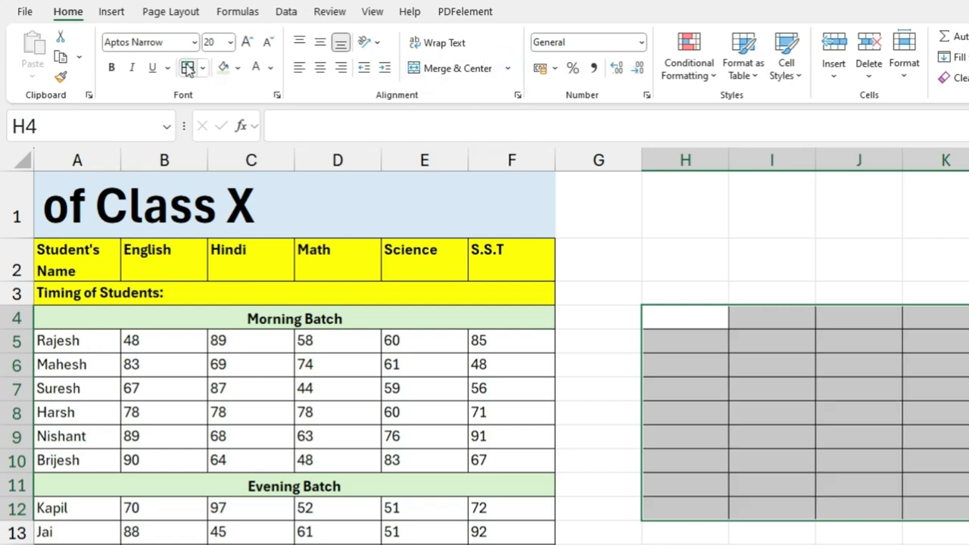
pyautogui.click(508, 69)
pyautogui.click(468, 85)
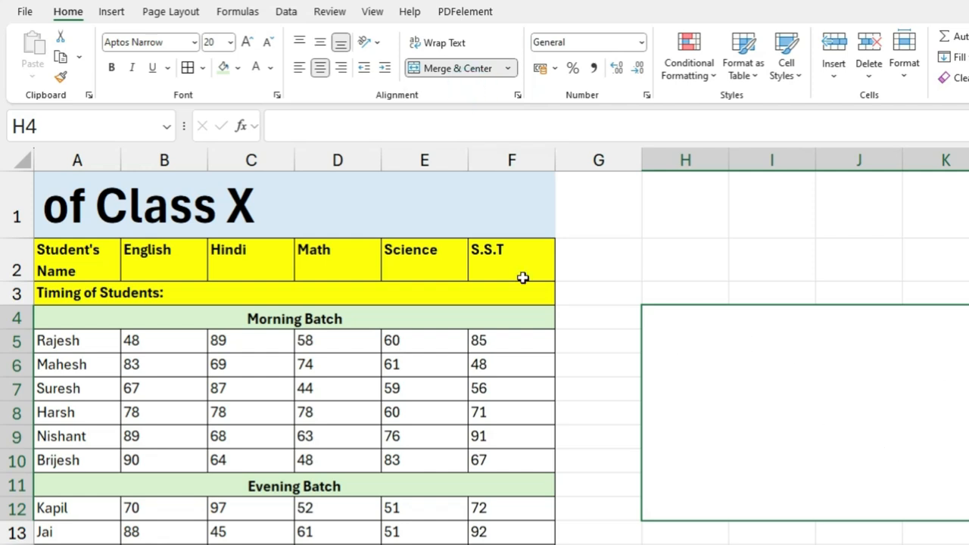
# Step: Unmerge the large merged block starting at H4 and reselect its cells
pyautogui.click(508, 68)
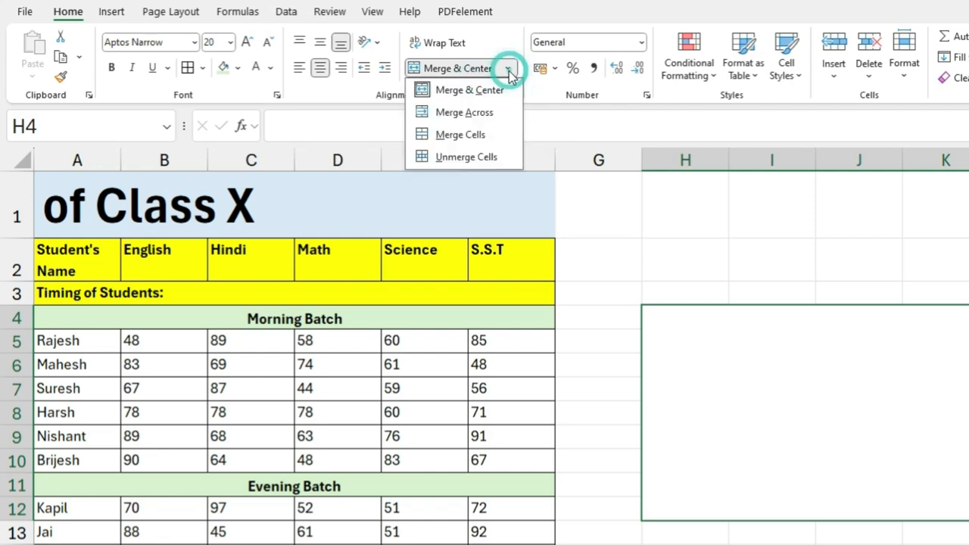
pyautogui.click(471, 156)
pyautogui.click(928, 486)
pyautogui.moveTo(690, 327); pyautogui.dragTo(968, 509)
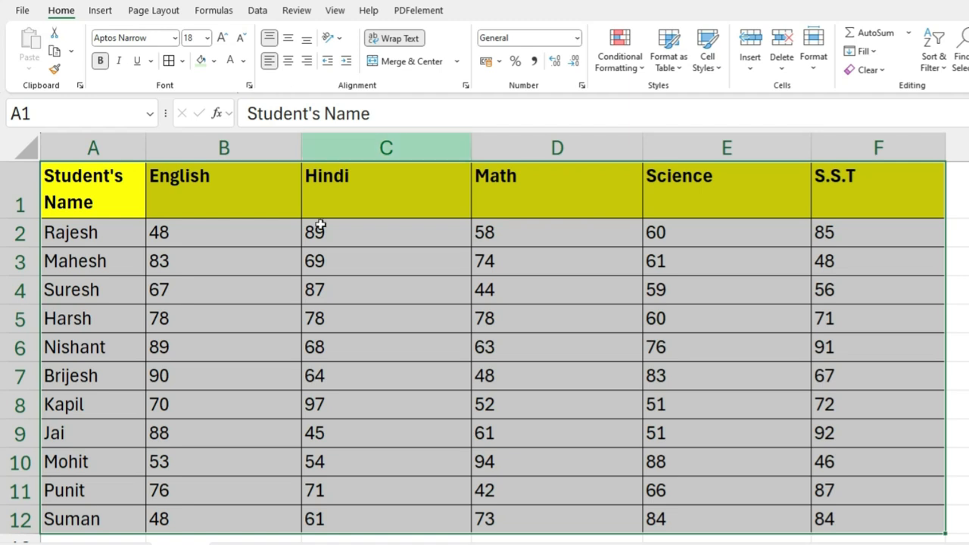
# Step: Bottom-align the header cells A1:F1 of the marks table that starts with "Student's Name" in row 1
pyautogui.click(297, 292)
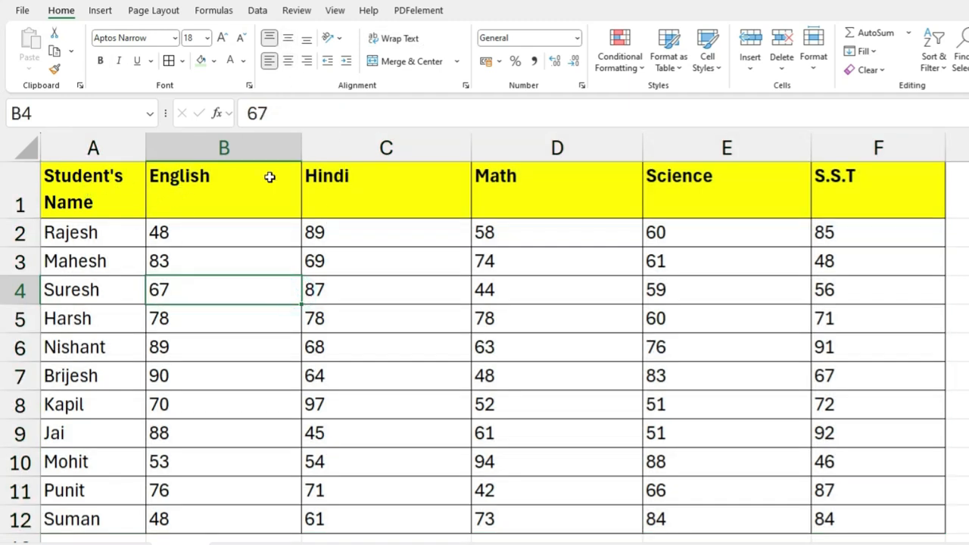
pyautogui.moveTo(83, 177); pyautogui.dragTo(832, 204)
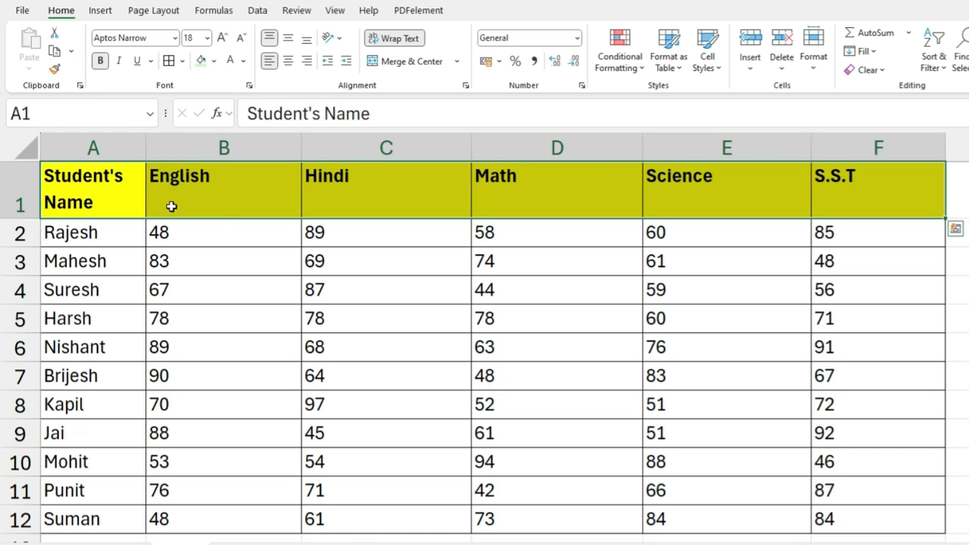
pyautogui.click(306, 38)
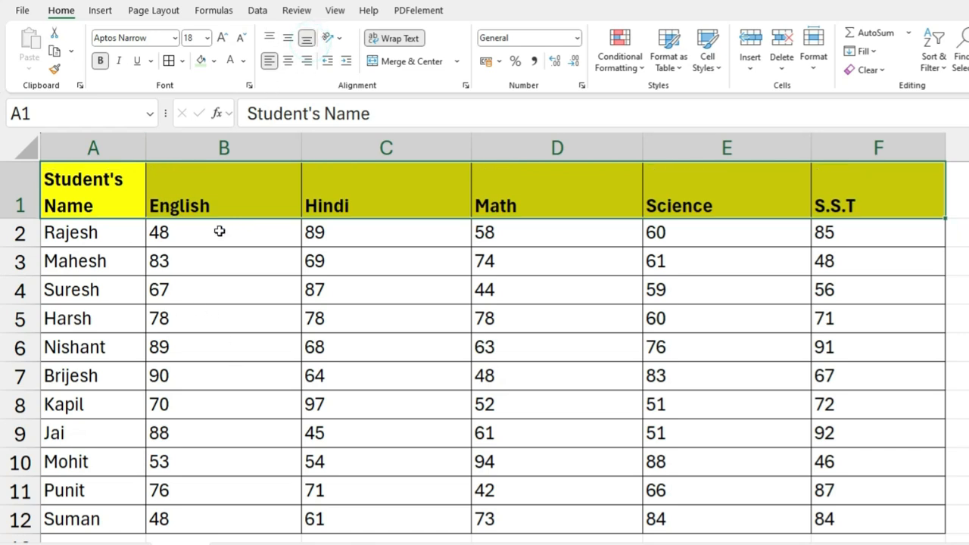
pyautogui.click(251, 396)
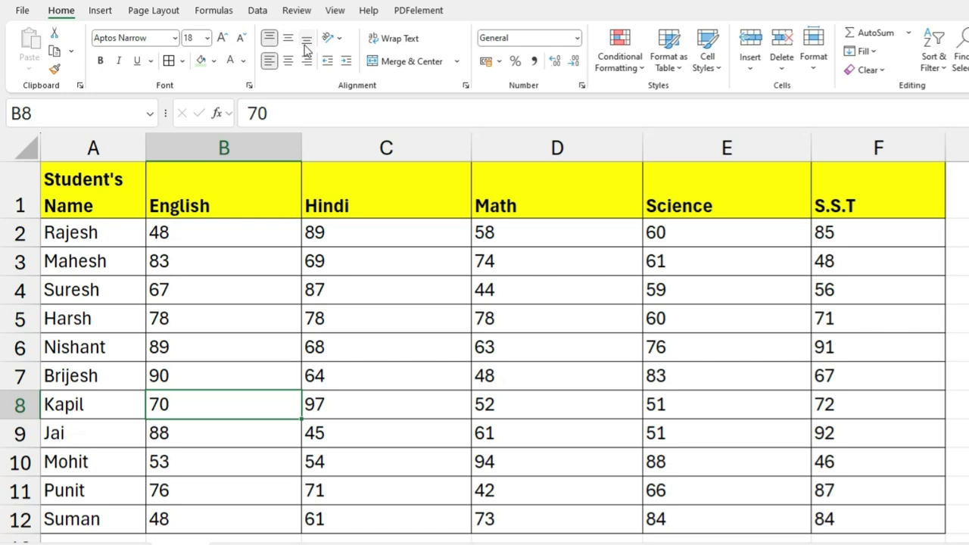
pyautogui.hotkey('ctrl', 'Up')
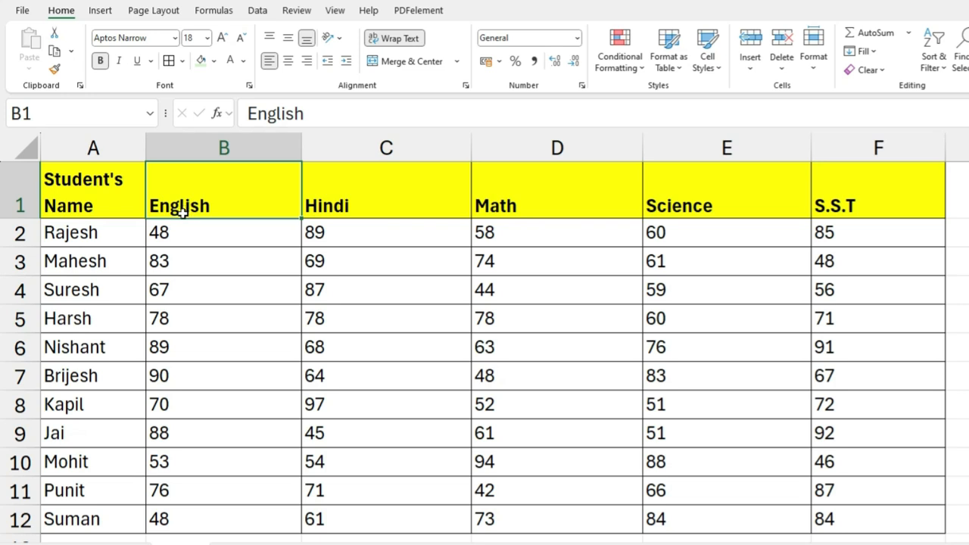
# Step: Enlarge row 2 and try middle, bottom and top vertical alignment on the English mark in B2
pyautogui.click(184, 279)
pyautogui.click(189, 232)
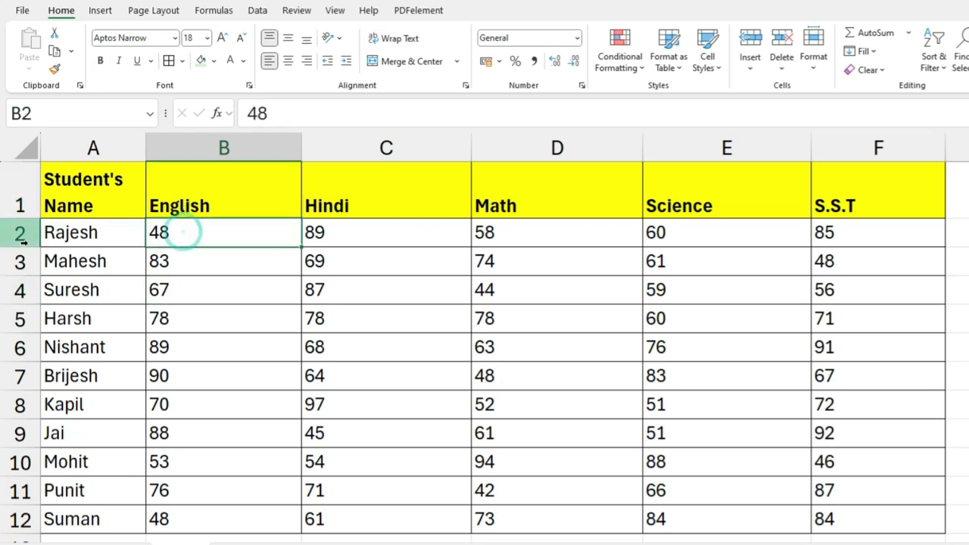
pyautogui.moveTo(27, 245); pyautogui.dragTo(27, 295)
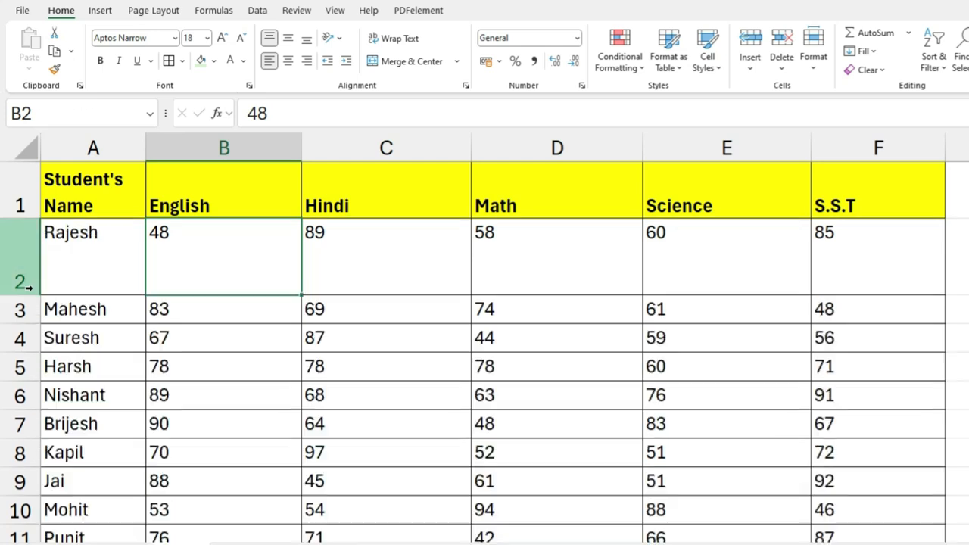
pyautogui.click(225, 255)
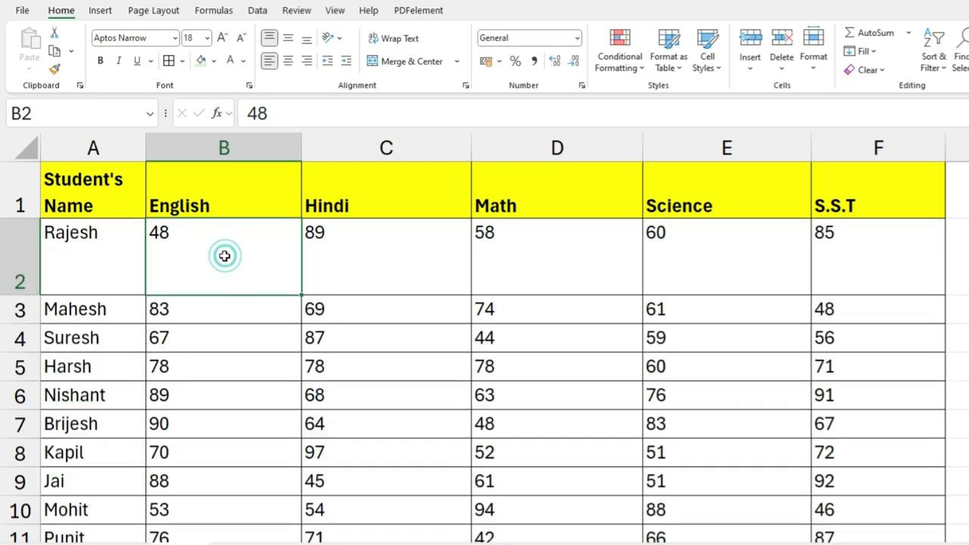
pyautogui.click(287, 40)
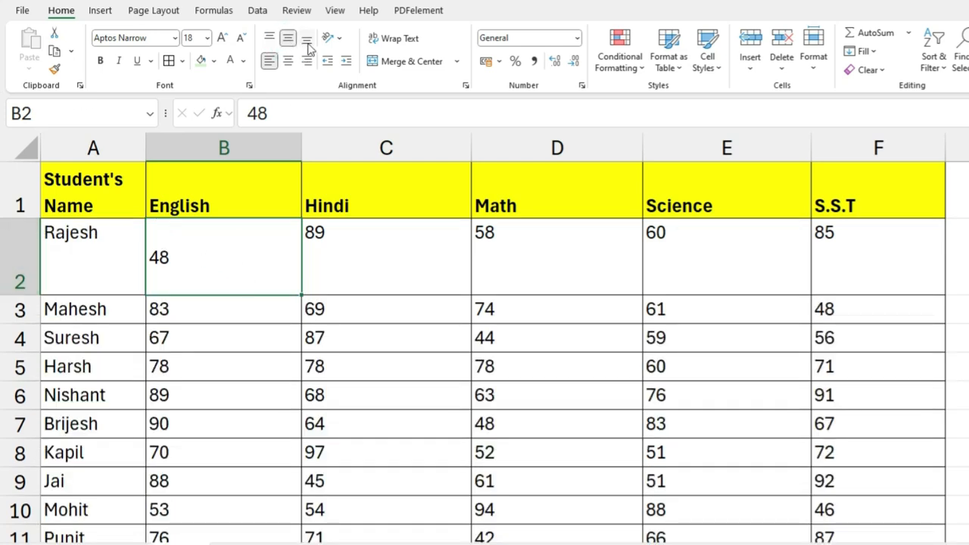
pyautogui.click(306, 41)
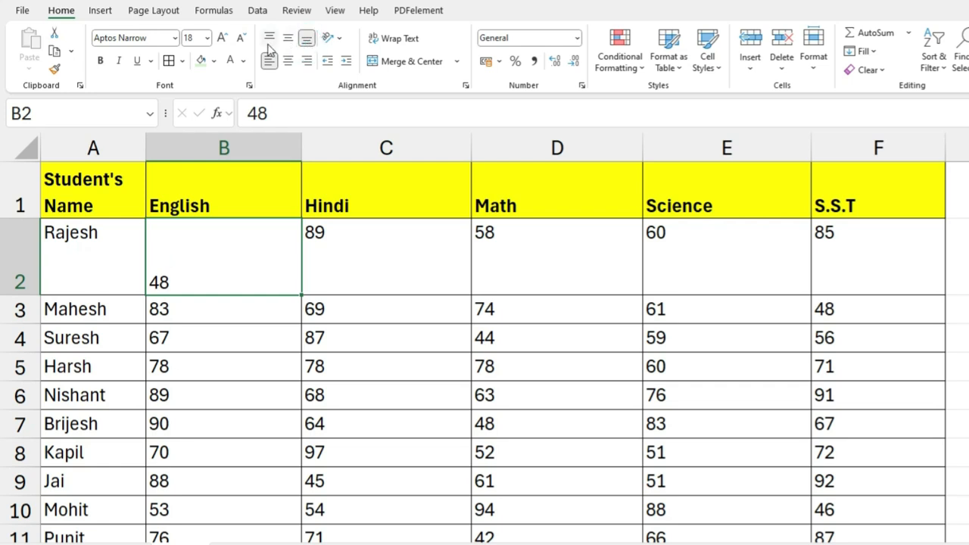
pyautogui.click(270, 40)
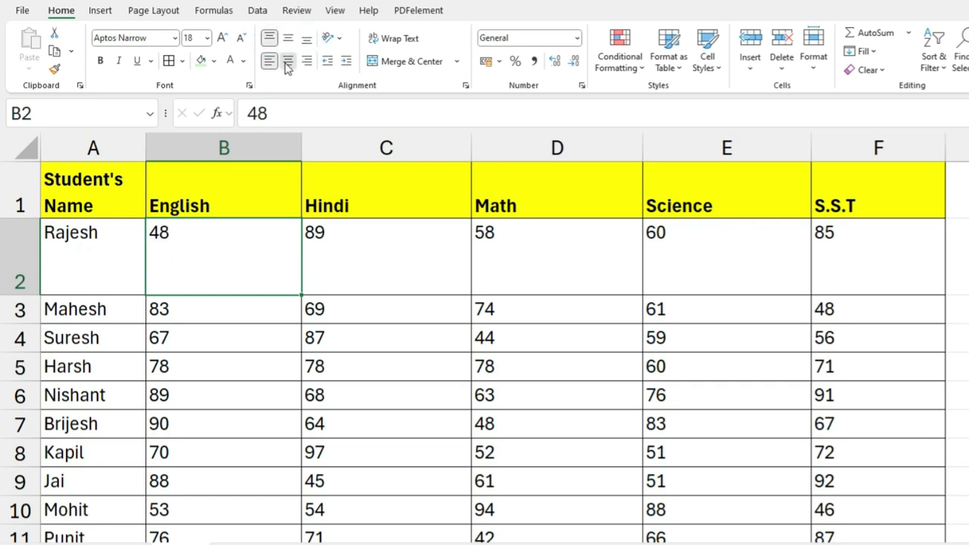
# Step: Try centre, right and left alignment on cell B2 and autofit the height of row 2
pyautogui.click(288, 62)
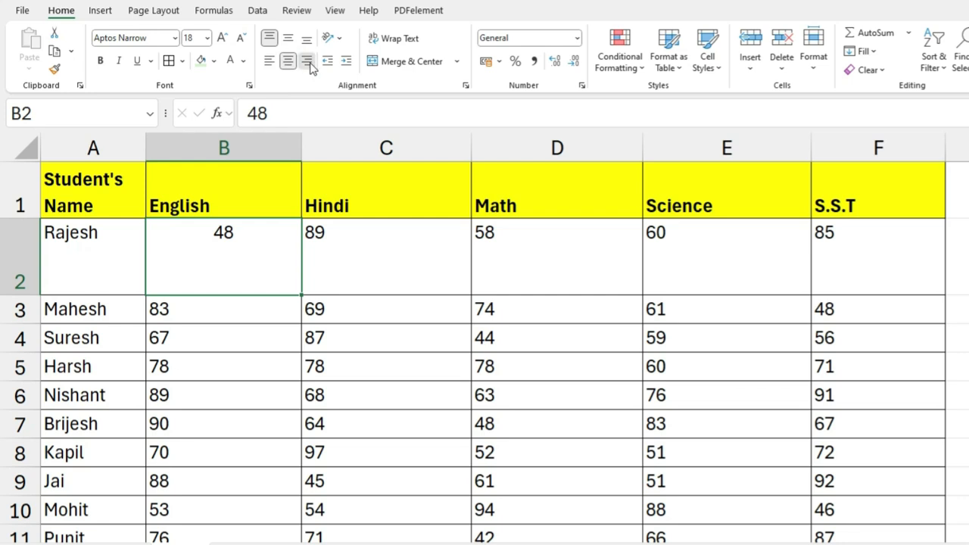
pyautogui.click(307, 62)
pyautogui.click(271, 61)
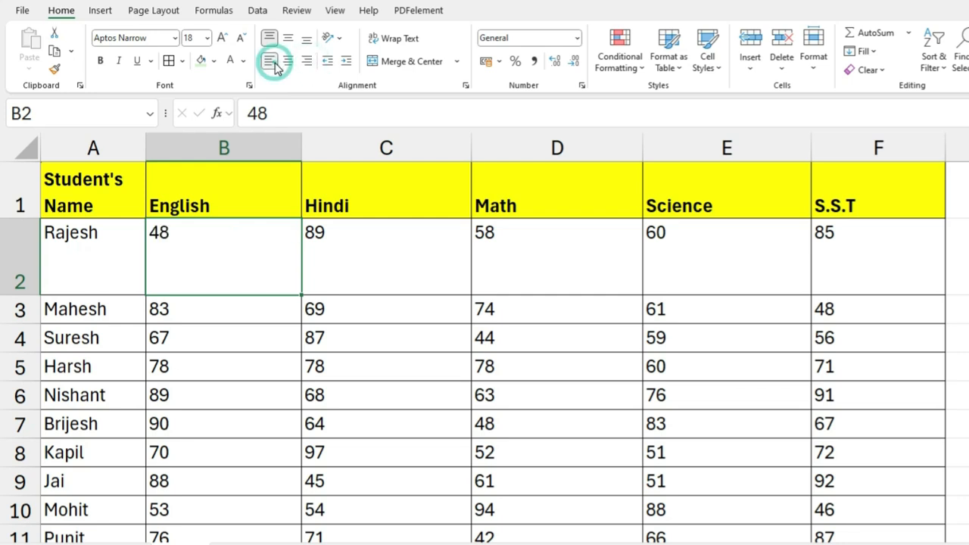
pyautogui.doubleClick(24, 294)
# Step: Top-align the header cells A1:F1 and centre their text horizontally
pyautogui.moveTo(106, 198); pyautogui.dragTo(858, 213)
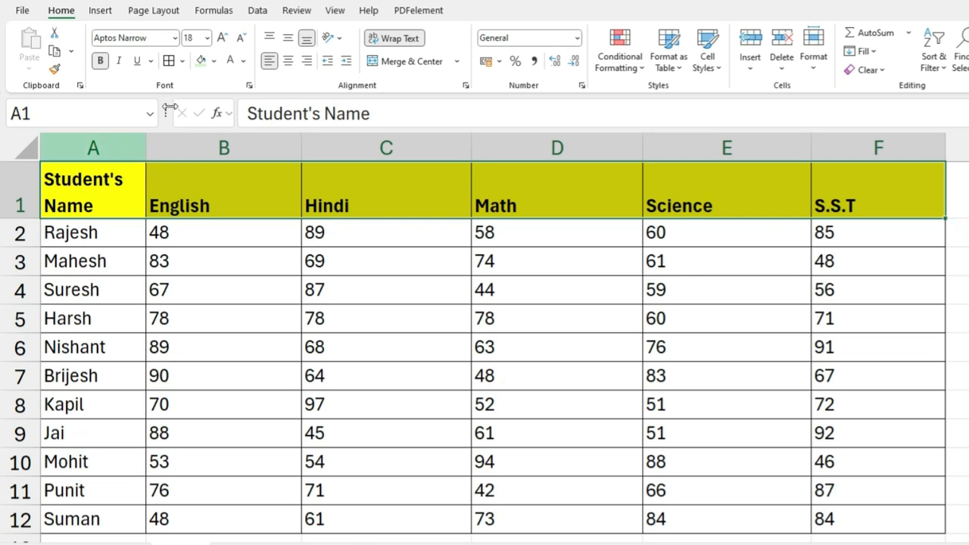
pyautogui.click(269, 38)
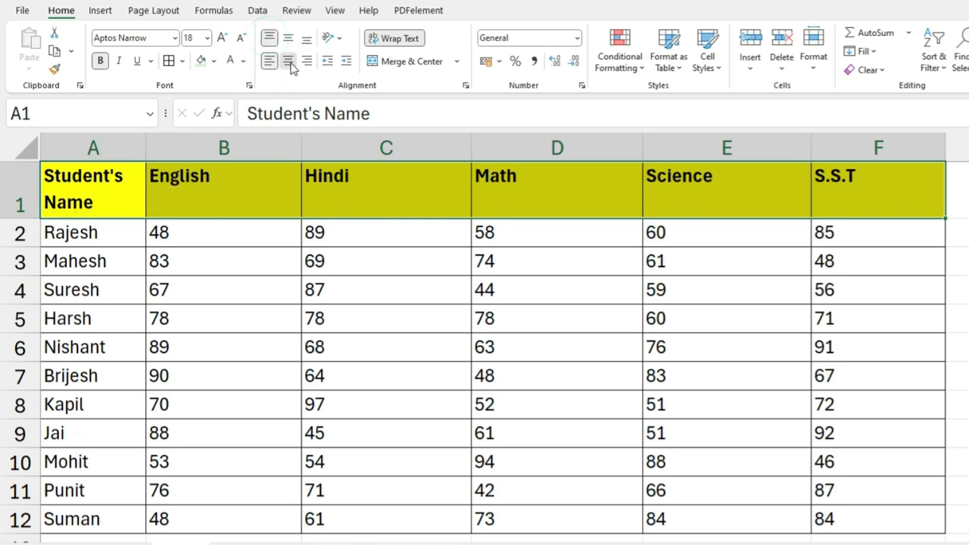
pyautogui.click(289, 63)
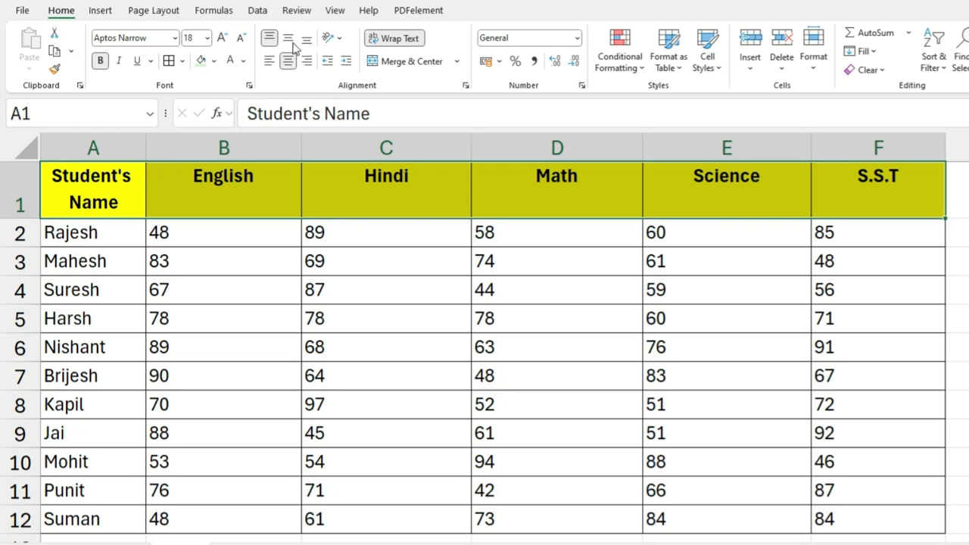
# Step: Try middle and bottom vertical alignment on the header row and return it to top alignment
pyautogui.click(290, 39)
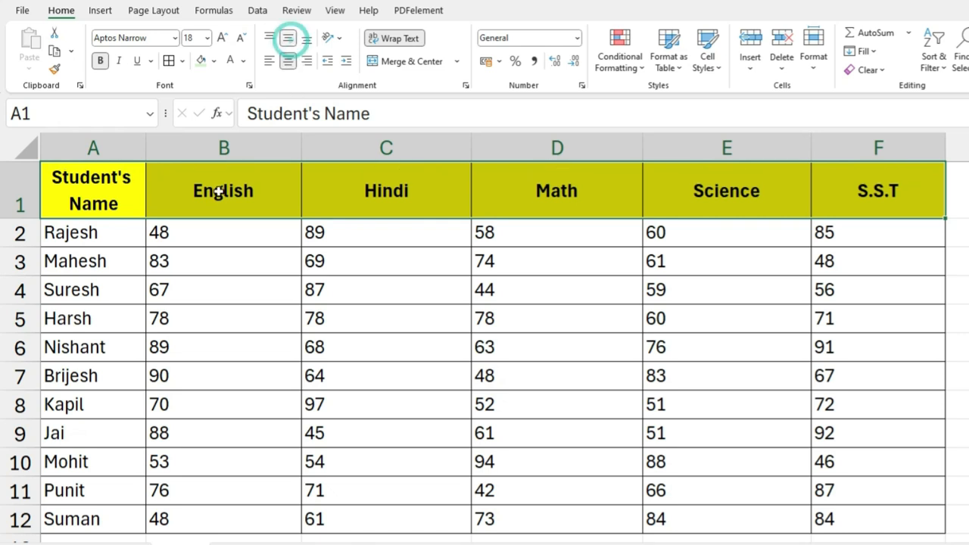
pyautogui.click(306, 39)
pyautogui.click(270, 40)
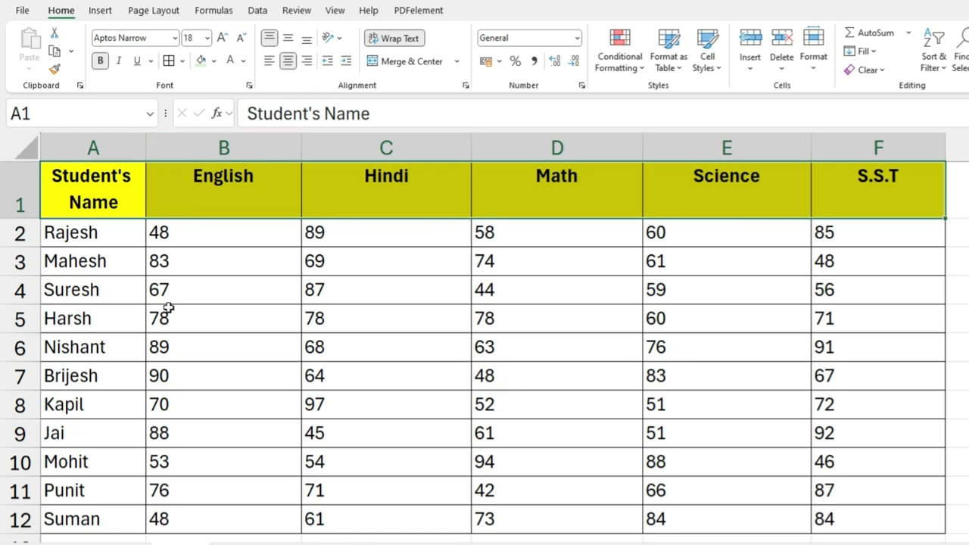
# Step: Try centre and right horizontal alignment on the student data in A2:F12
pyautogui.click(127, 291)
pyautogui.moveTo(90, 232); pyautogui.dragTo(878, 521)
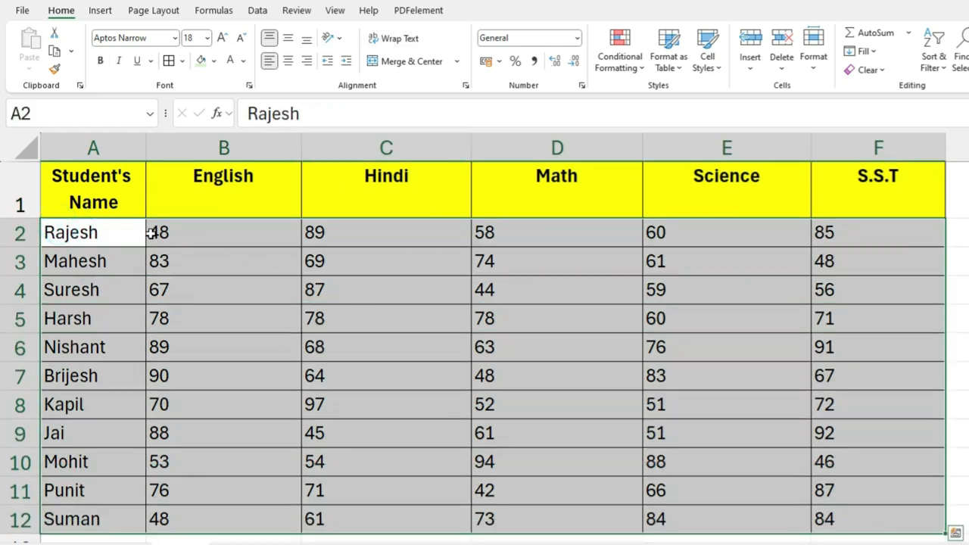
pyautogui.click(288, 62)
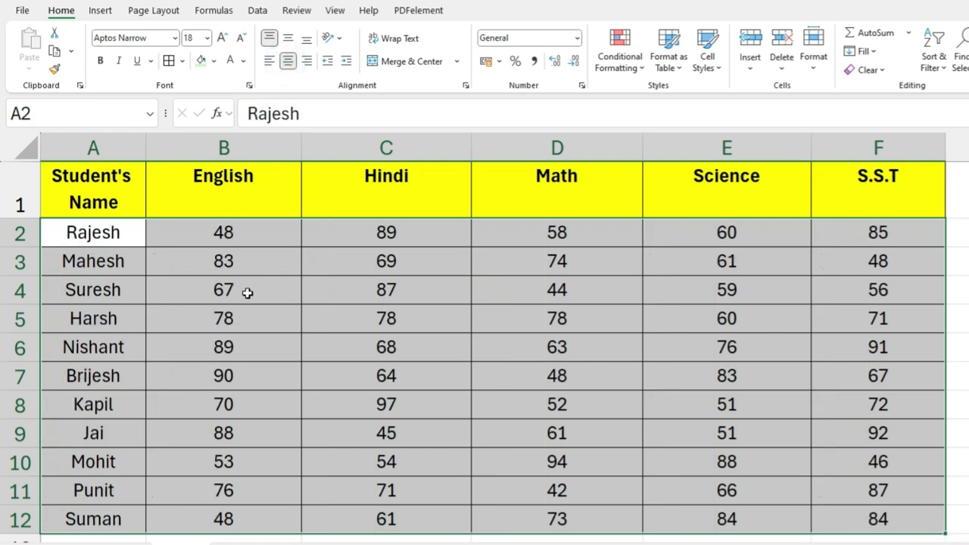
pyautogui.click(306, 60)
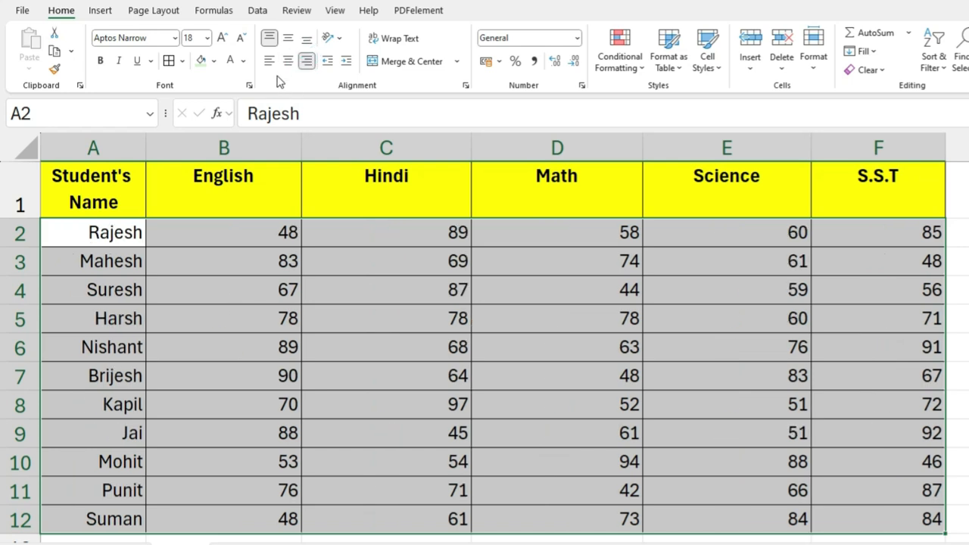
pyautogui.click(288, 61)
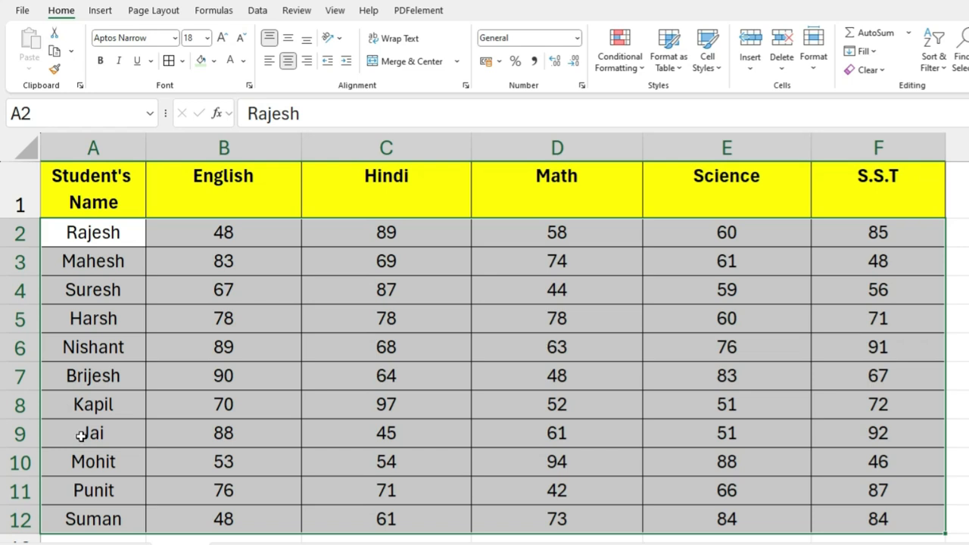
# Step: Left-align the student data in A2:F12 and increase its indent by two levels
pyautogui.click(269, 61)
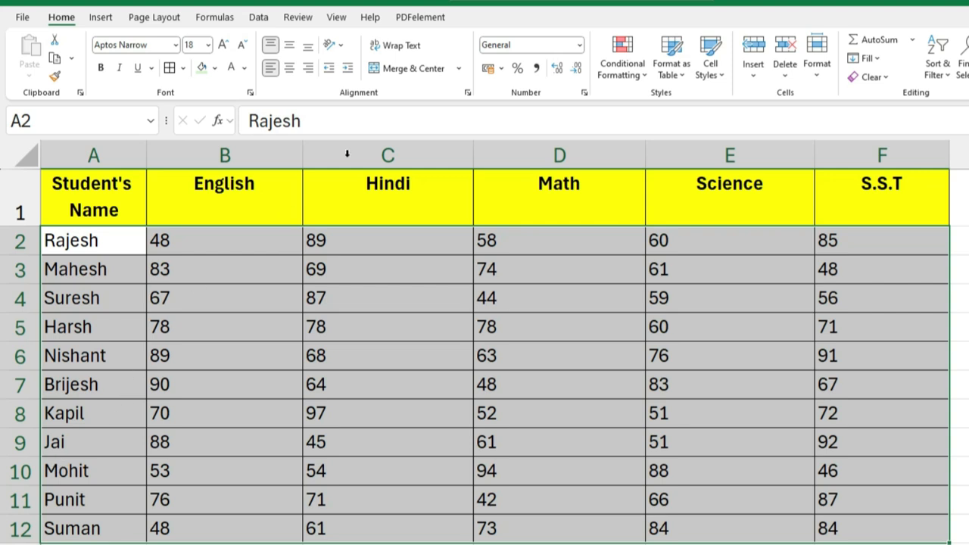
pyautogui.click(346, 69)
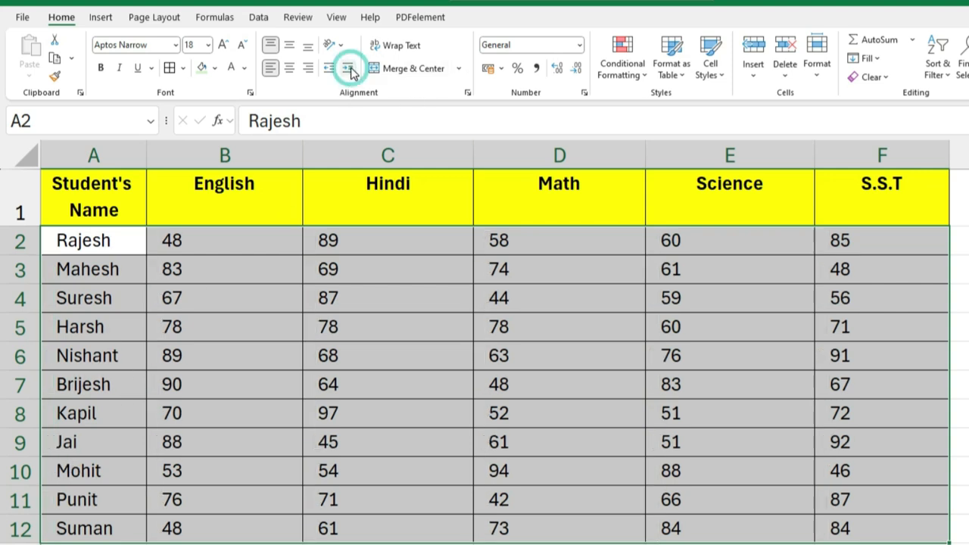
pyautogui.click(350, 70)
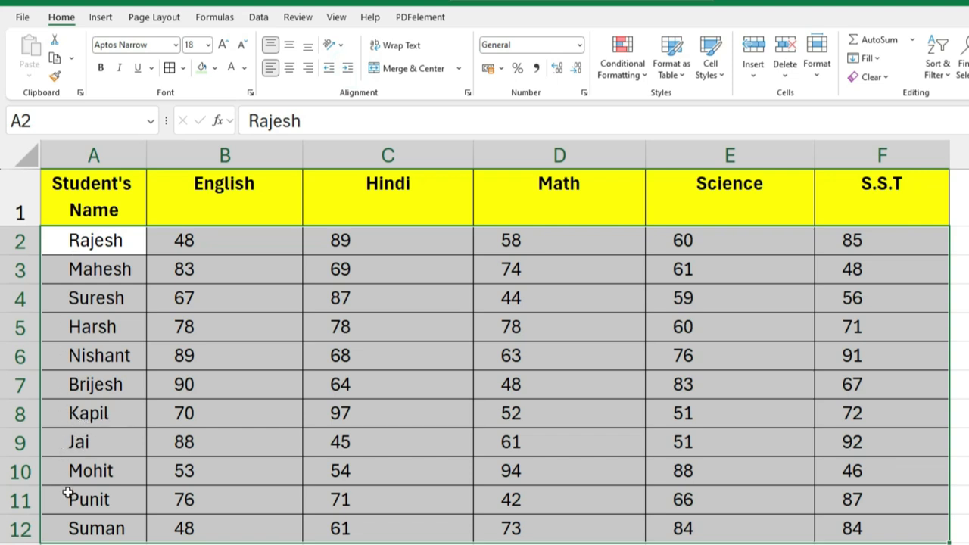
# Step: Clear the indent from the marks in B2:F12 with left alignment and centre them horizontally
pyautogui.click(205, 250)
pyautogui.moveTo(205, 240); pyautogui.dragTo(840, 530)
pyautogui.click(271, 69)
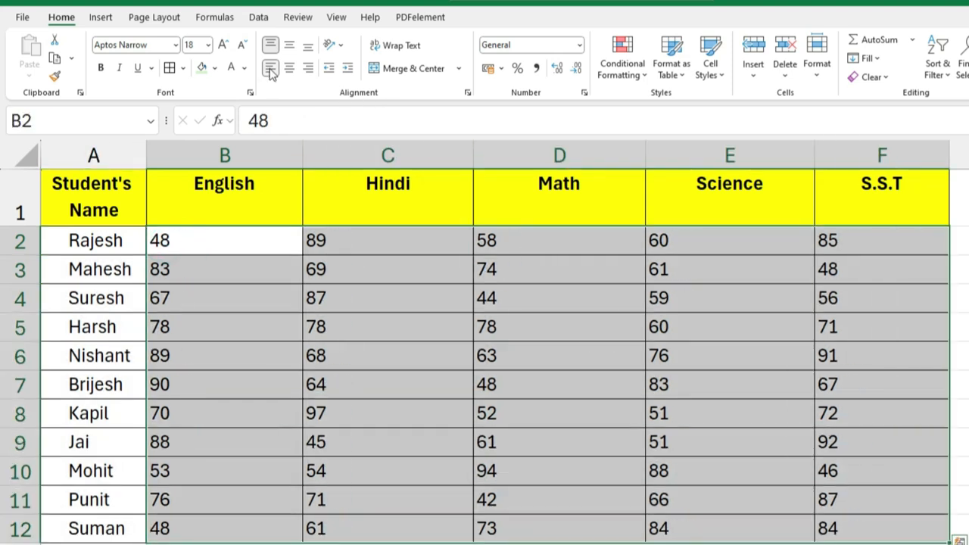
pyautogui.click(290, 69)
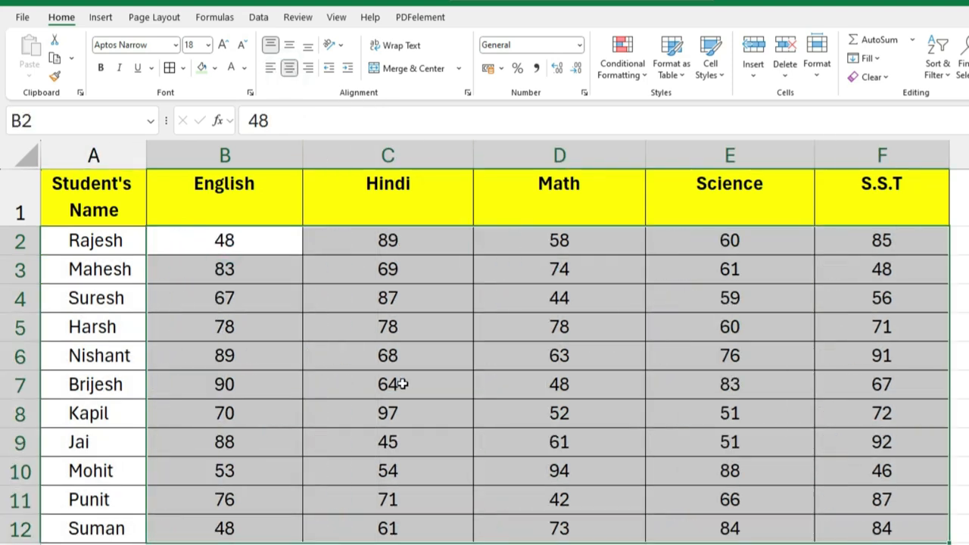
# Step: Remove the indent from the student names in A2:A12 and indent them again by three levels
pyautogui.moveTo(96, 240); pyautogui.dragTo(76, 511)
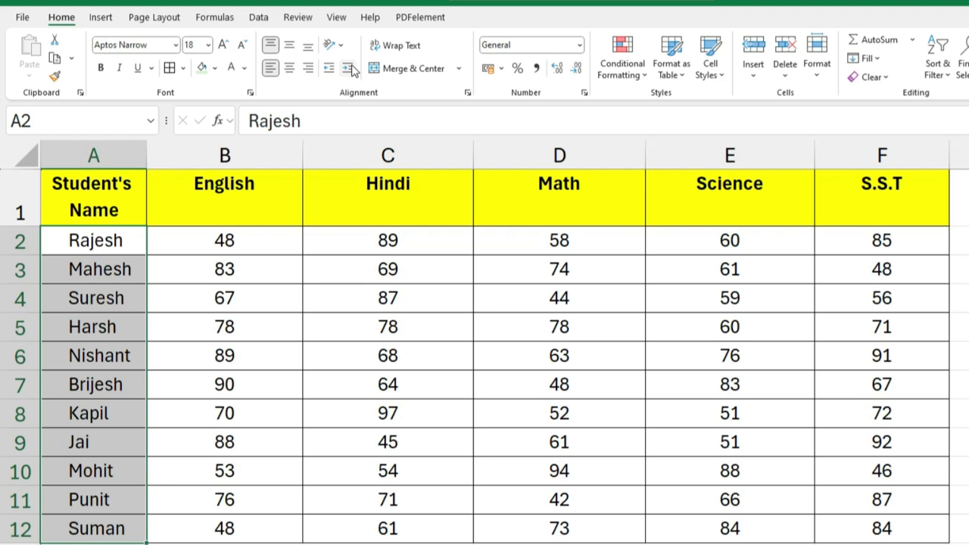
pyautogui.click(329, 70)
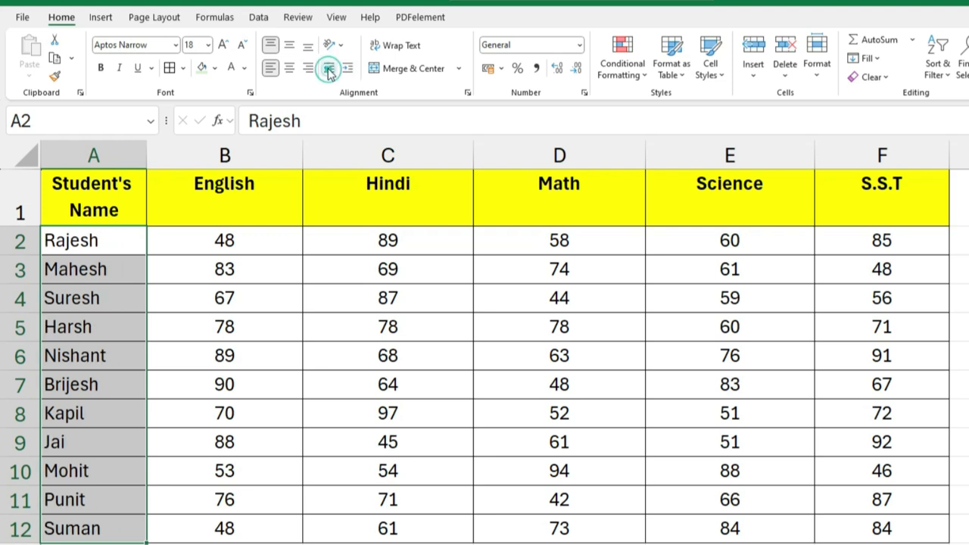
pyautogui.click(346, 68)
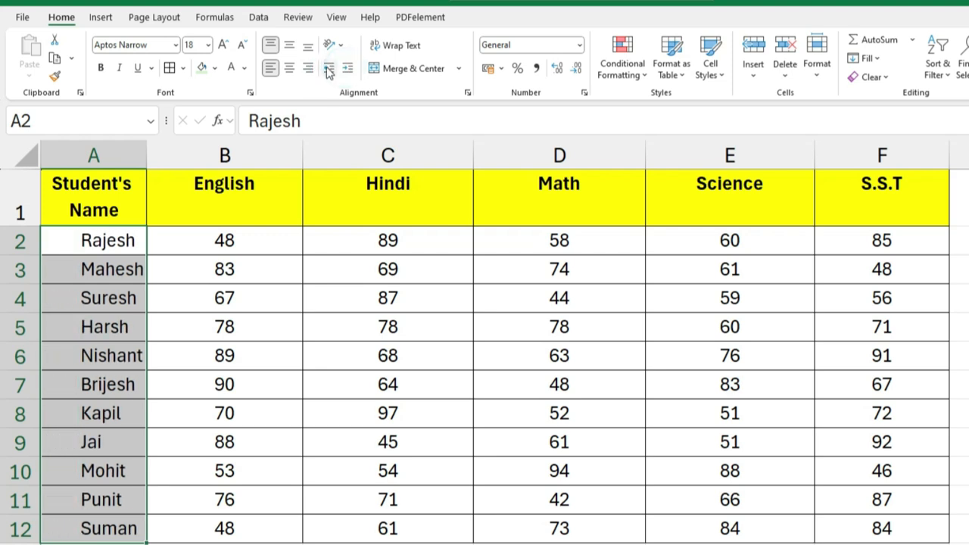
# Step: Decrease the indent of the student names in A2:A12 by two levels
pyautogui.click(328, 70)
pyautogui.click(328, 70)
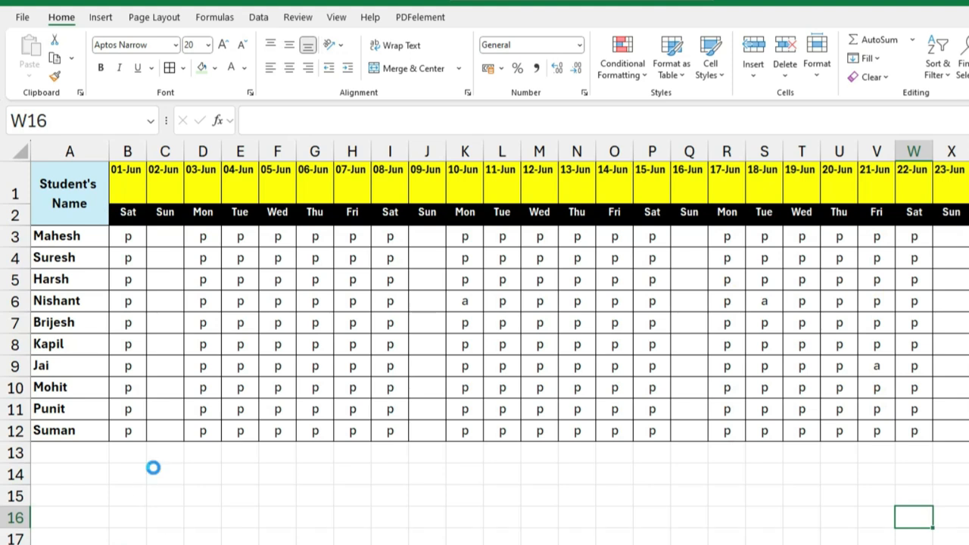
# Step: Review the June attendance sheet's dates in row 1 and weekday cells in row 2
pyautogui.scroll(2, 153, 465)
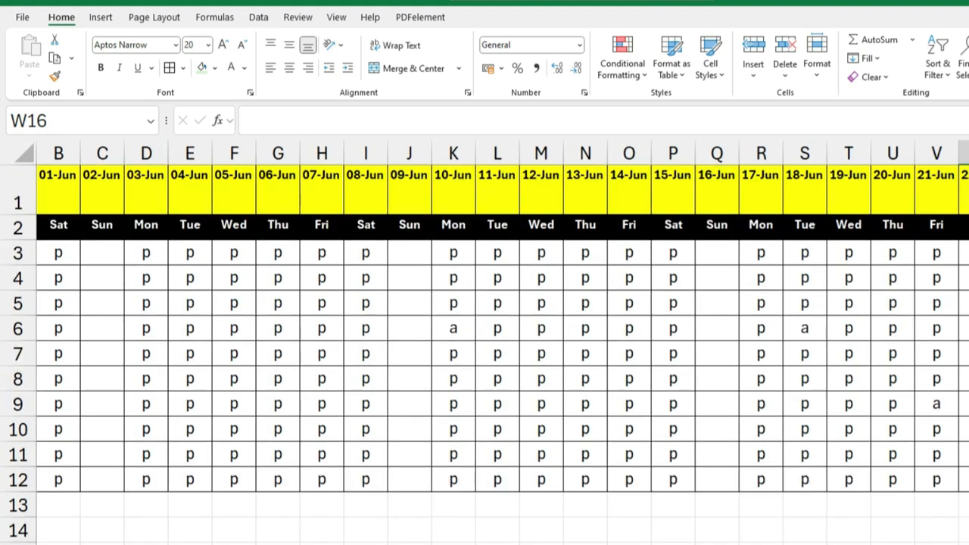
pyautogui.hscroll(-2, 485, 341)
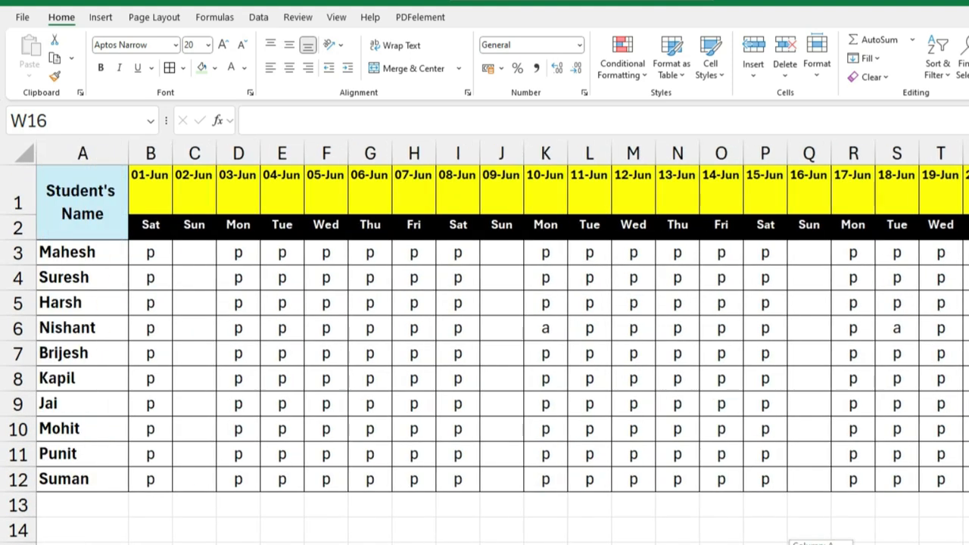
pyautogui.click(152, 181)
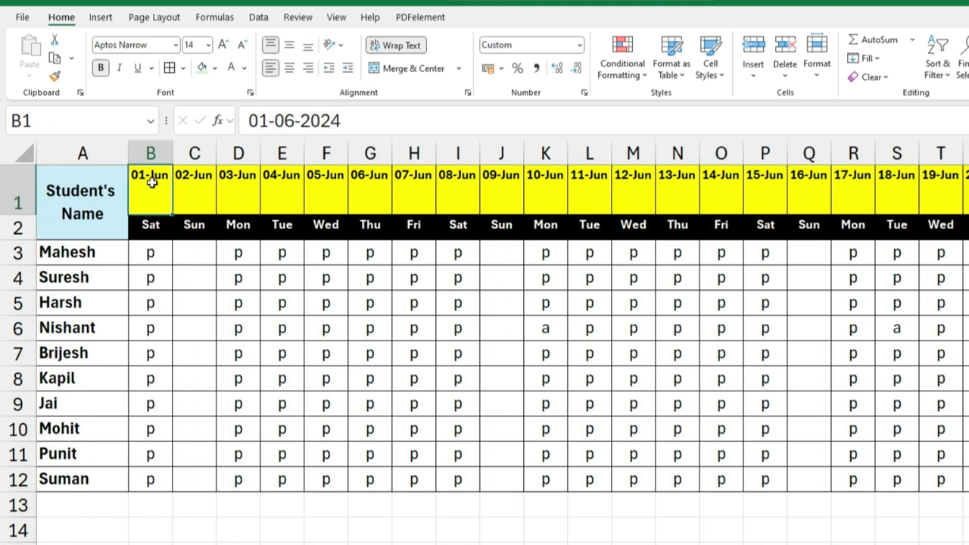
pyautogui.click(195, 190)
pyautogui.click(243, 193)
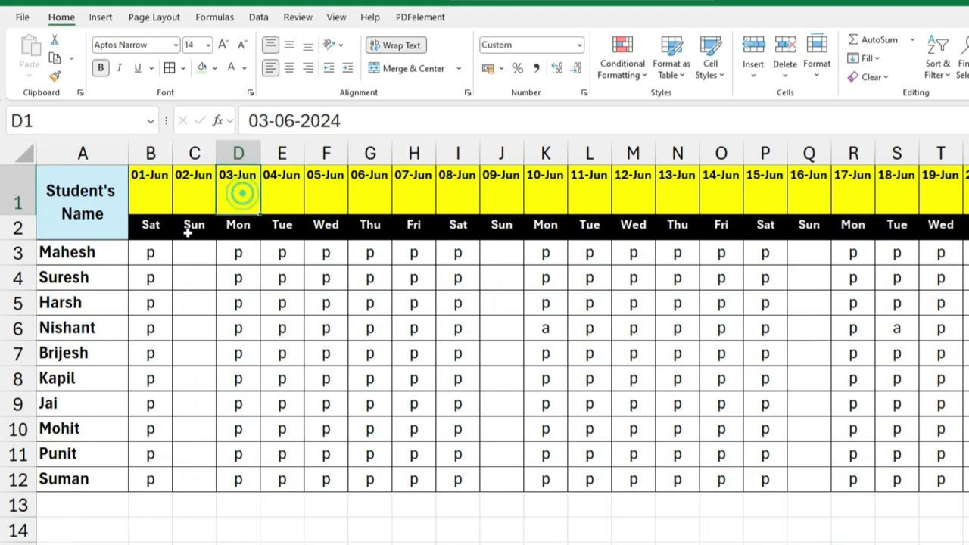
pyautogui.click(150, 226)
pyautogui.click(179, 228)
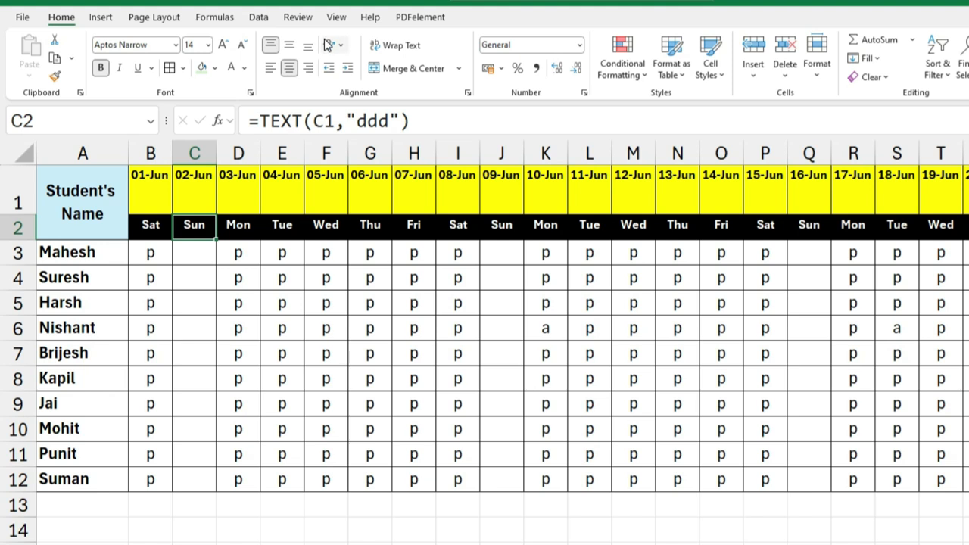
# Step: Merge and center each of the empty Sunday ranges C3:C12, J3:J12 and Q3:Q12
pyautogui.click(196, 257)
pyautogui.moveTo(195, 257); pyautogui.dragTo(190, 482)
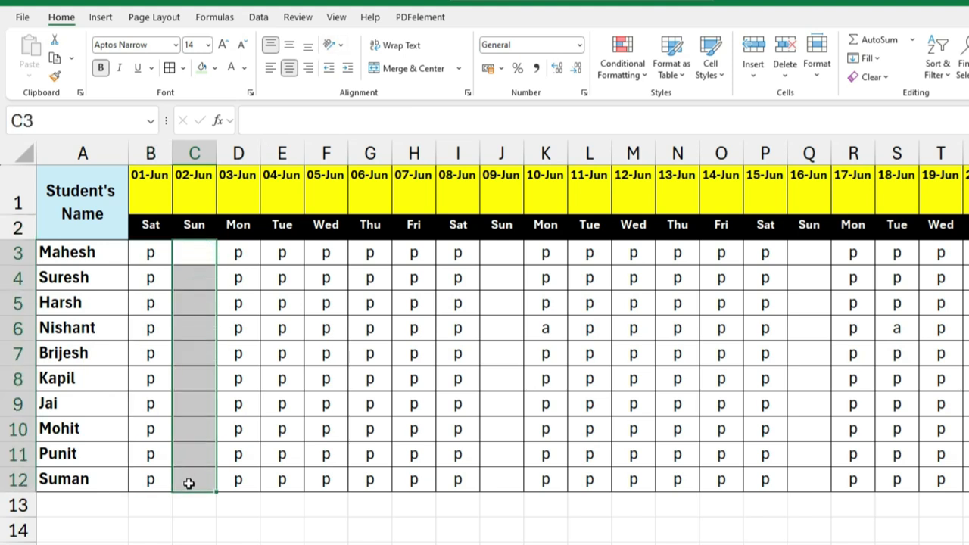
pyautogui.click(411, 68)
pyautogui.moveTo(501, 257); pyautogui.dragTo(492, 478)
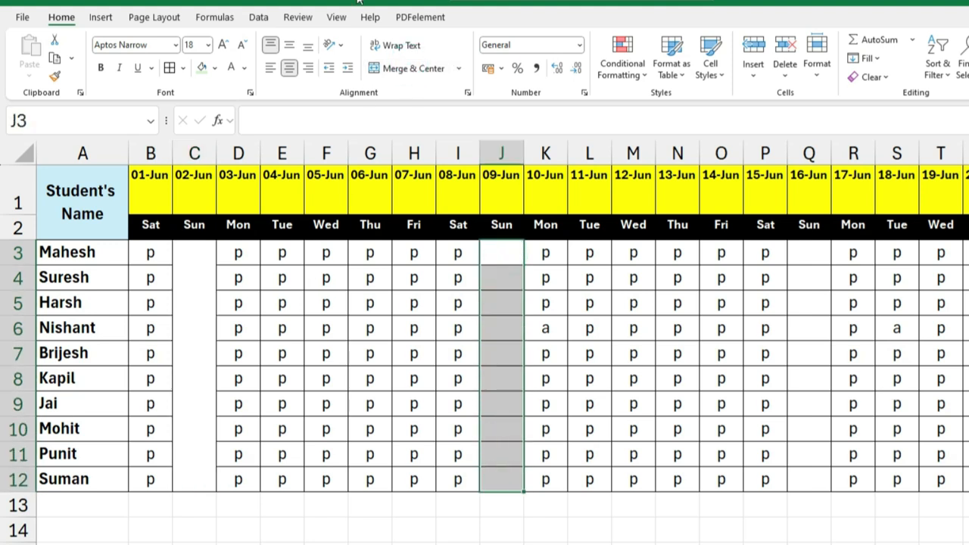
pyautogui.click(399, 68)
pyautogui.moveTo(816, 256); pyautogui.dragTo(821, 475)
pyautogui.click(411, 69)
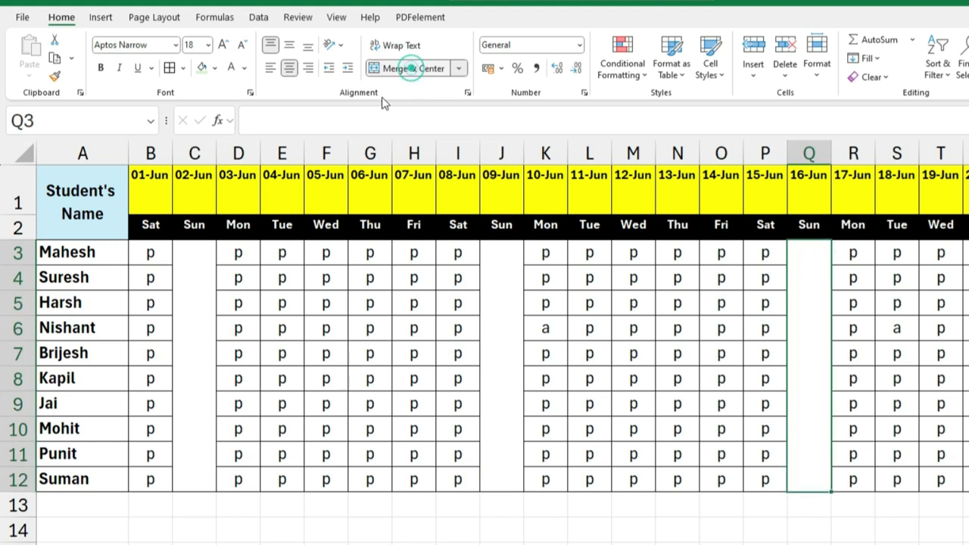
# Step: Enter SUNDAY in the merged cell under 02-Jun and set its orientation to Vertical Text
pyautogui.click(194, 310)
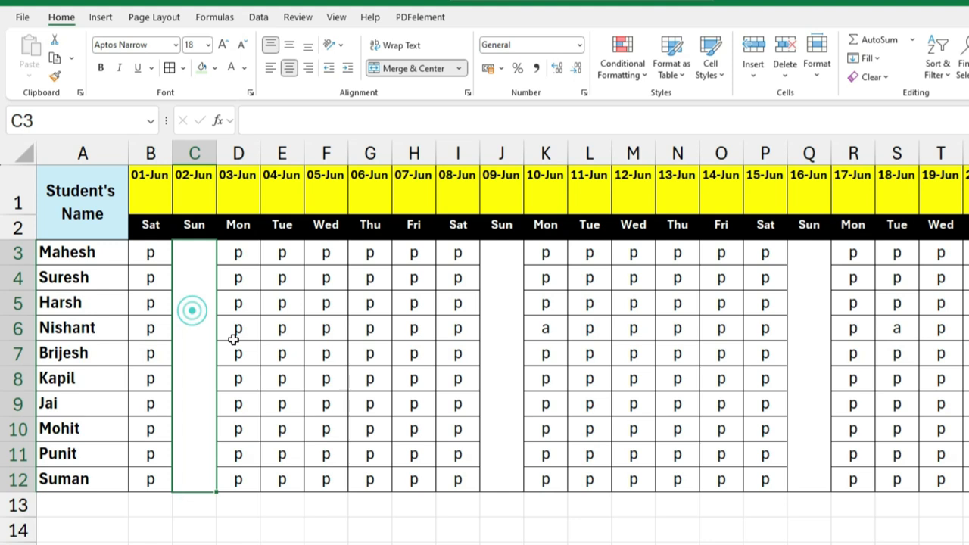
pyautogui.write('SUNDAY')
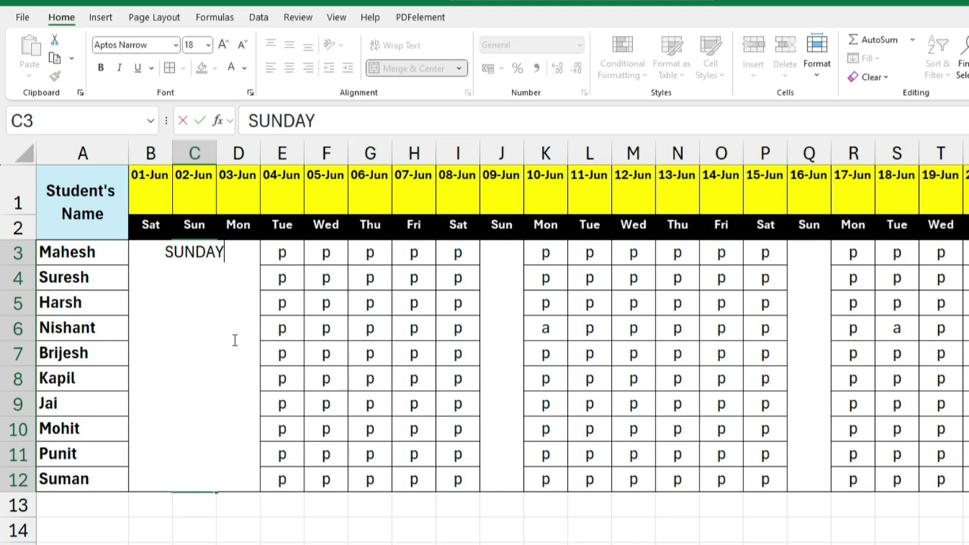
pyautogui.press('Return')
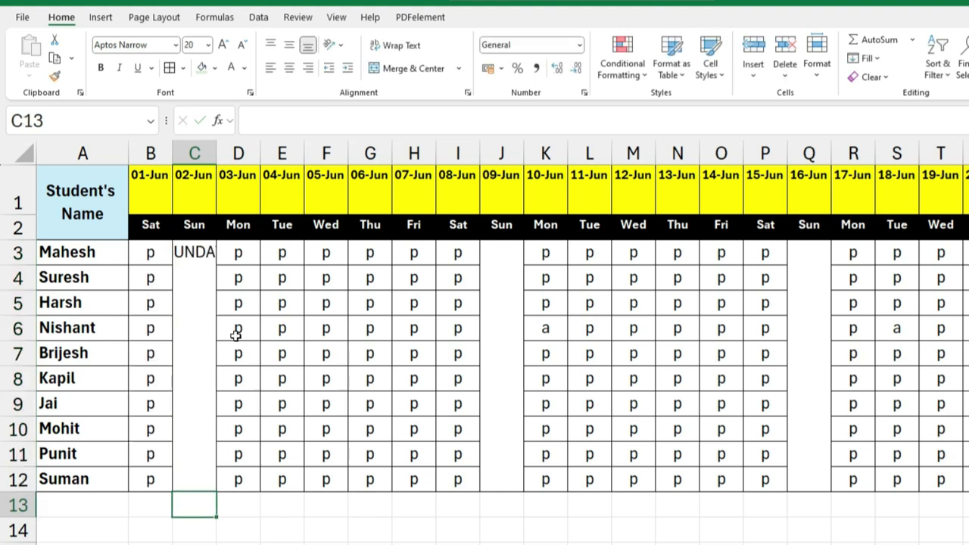
pyautogui.click(198, 250)
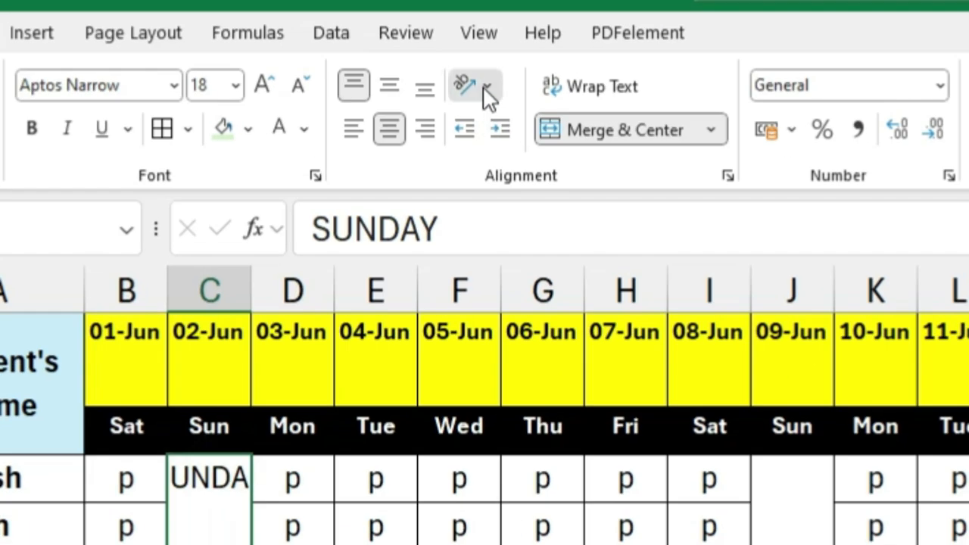
pyautogui.click(338, 45)
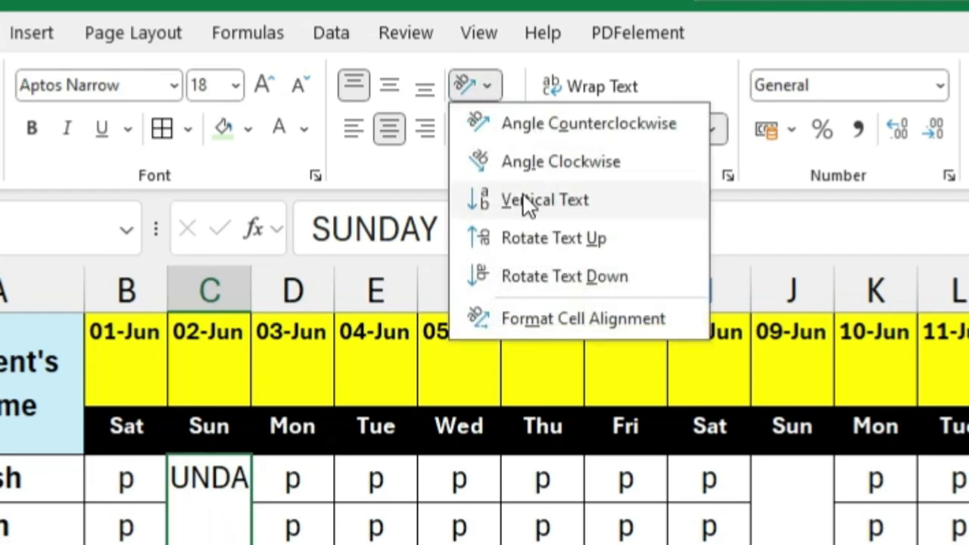
pyautogui.click(545, 203)
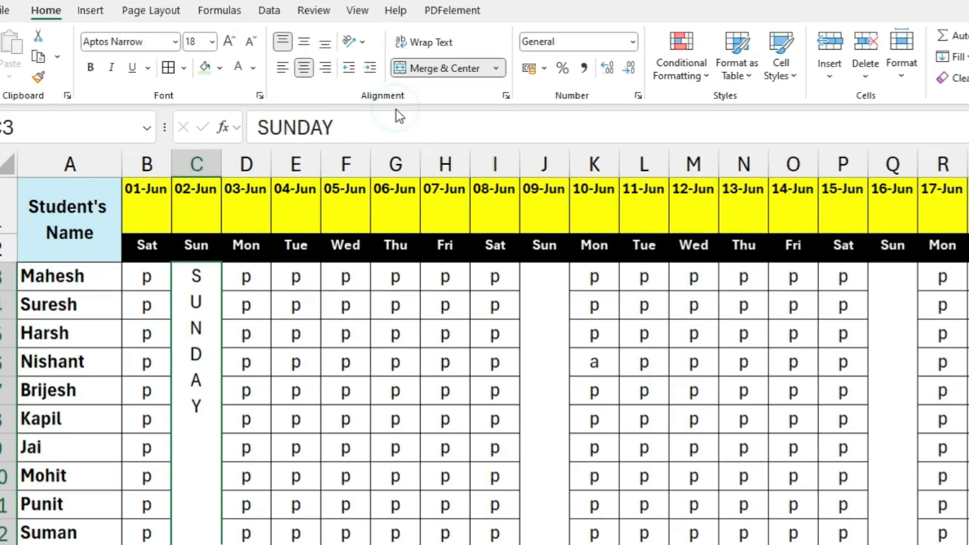
# Step: Enlarge the vertical SUNDAY text in C3 to font size 30
pyautogui.click(222, 40)
pyautogui.click(223, 41)
pyautogui.click(223, 40)
pyautogui.click(223, 41)
pyautogui.click(223, 41)
pyautogui.click(223, 41)
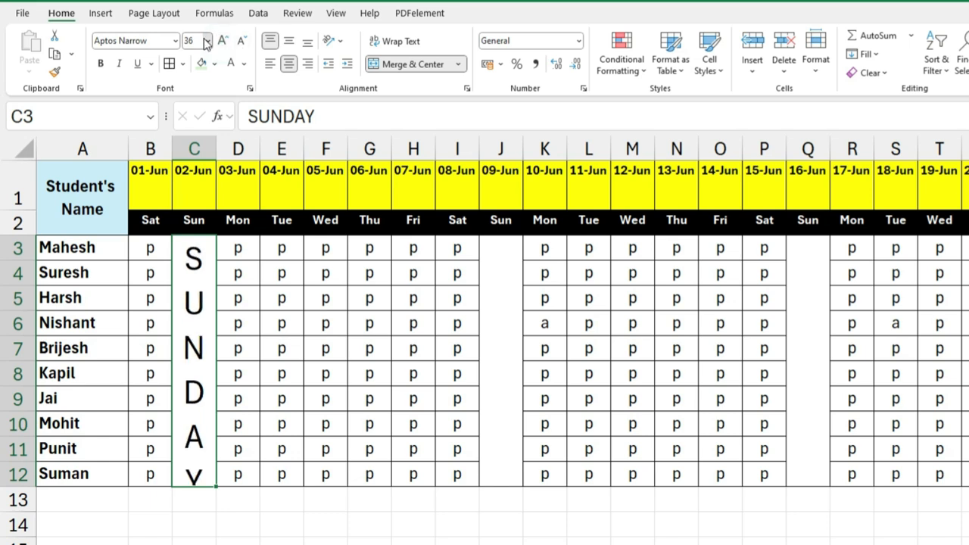
pyautogui.click(205, 40)
pyautogui.write('30')
pyautogui.press('Return')
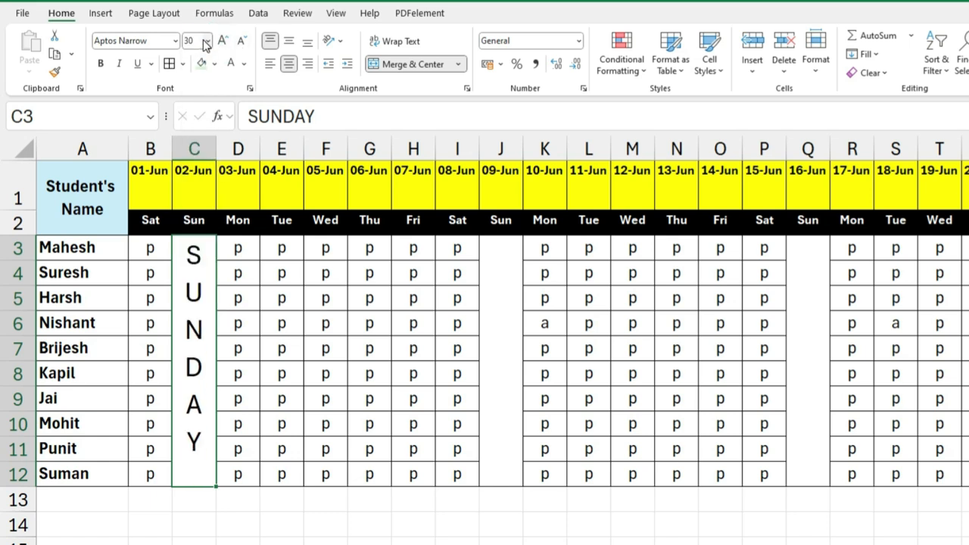
# Step: Middle-align the SUNDAY text in C3 vertically and fill the merged cell with light pink
pyautogui.click(289, 44)
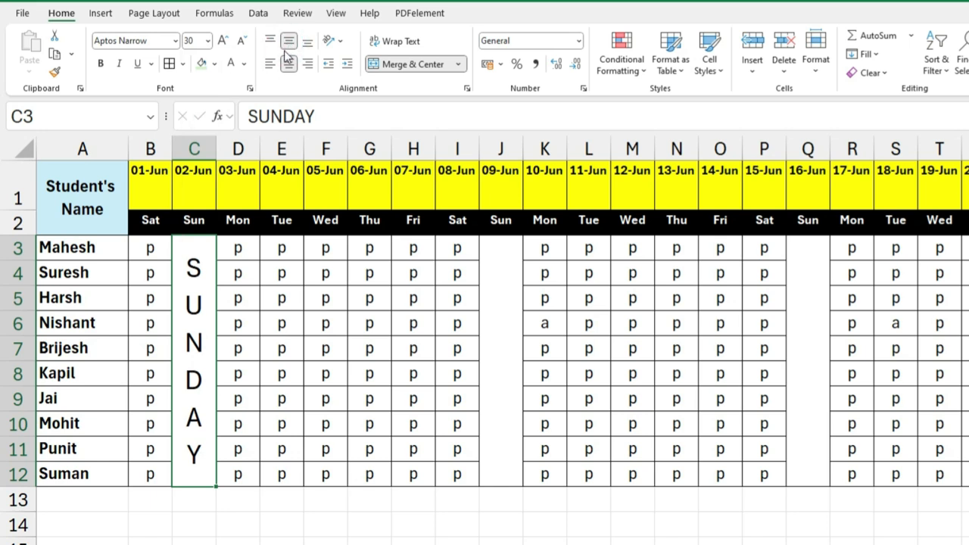
pyautogui.click(215, 64)
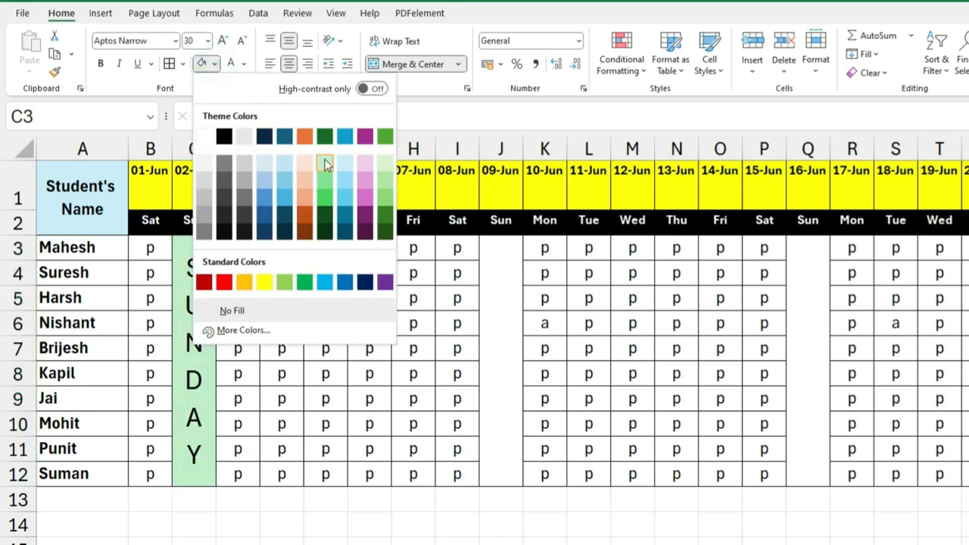
pyautogui.click(367, 163)
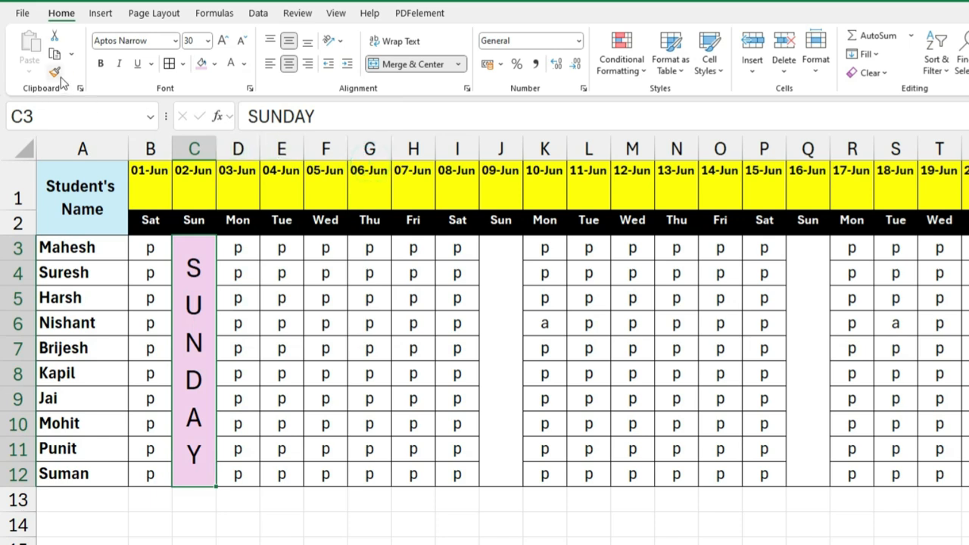
# Step: Copy the formatted SUNDAY cell into the merged Sunday cells under 09-Jun and 16-Jun
pyautogui.click(55, 54)
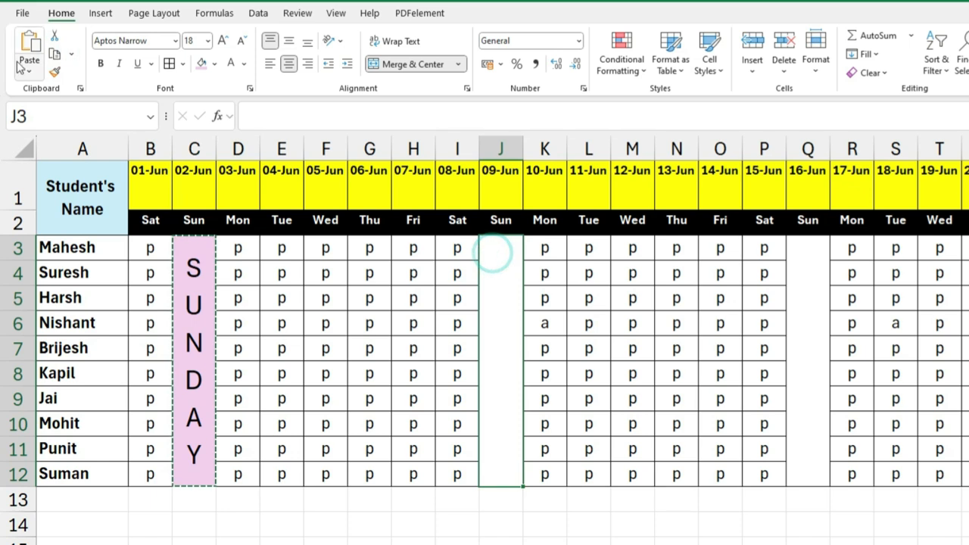
pyautogui.hotkey('ctrl', 'v')
pyautogui.click(802, 301)
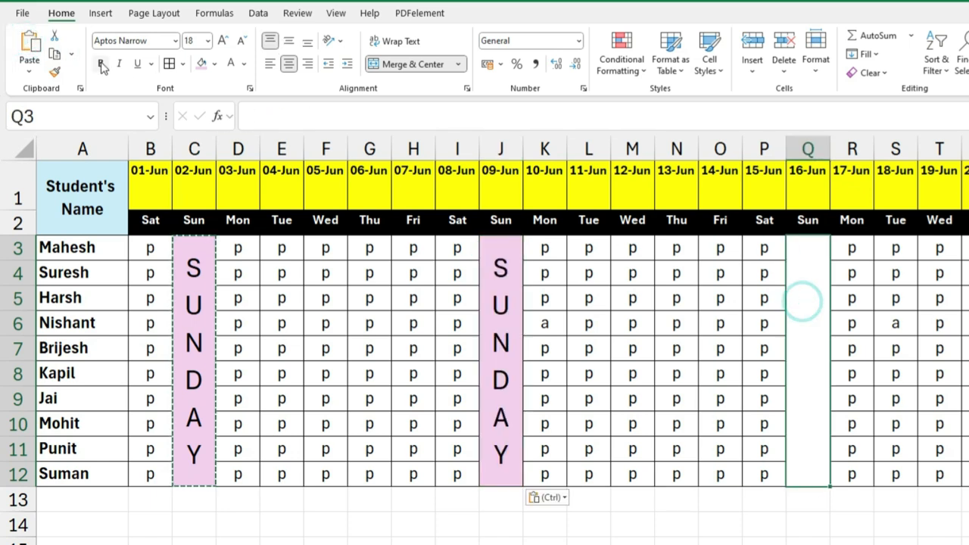
pyautogui.click(33, 37)
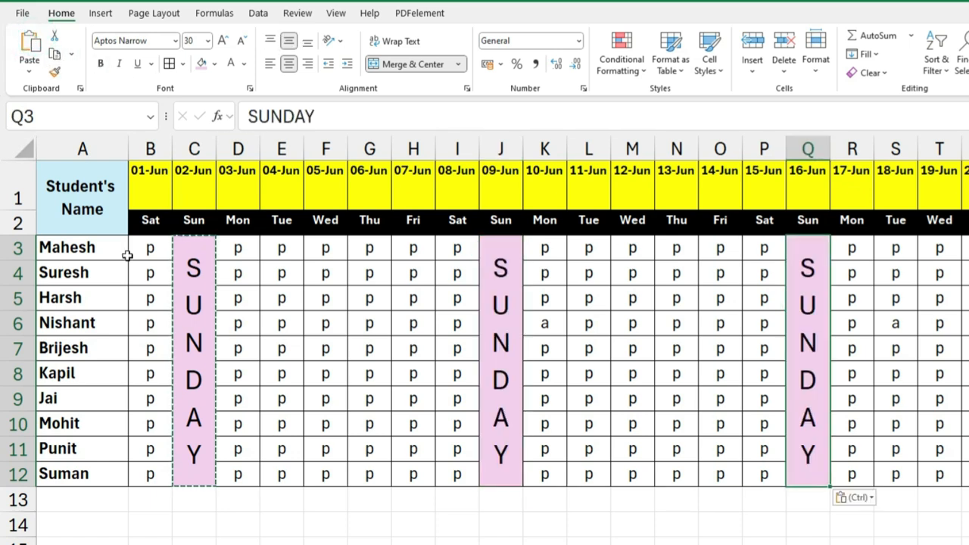
pyautogui.click(187, 318)
pyautogui.press('Escape')
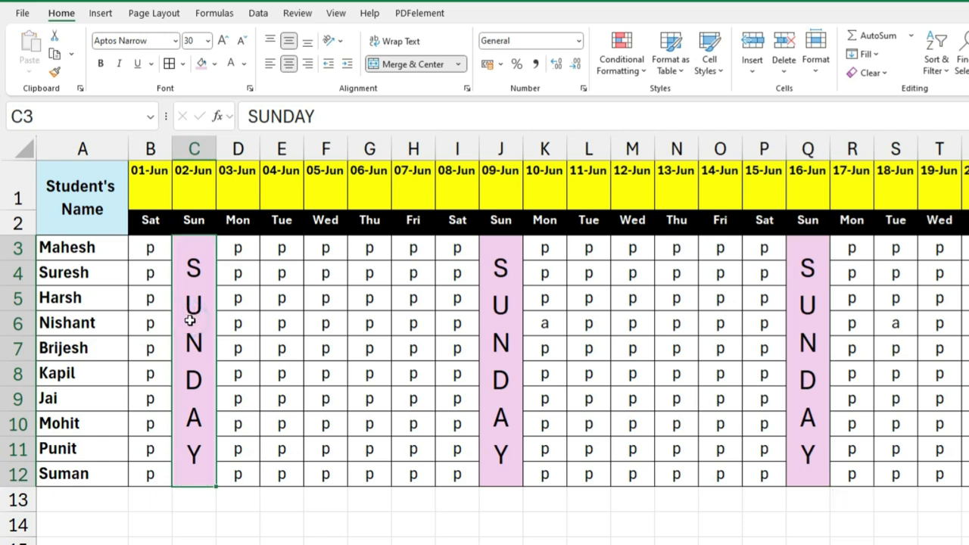
# Step: Widen column C to more than double its width and reduce its SUNDAY text to font size 22
pyautogui.click(191, 319)
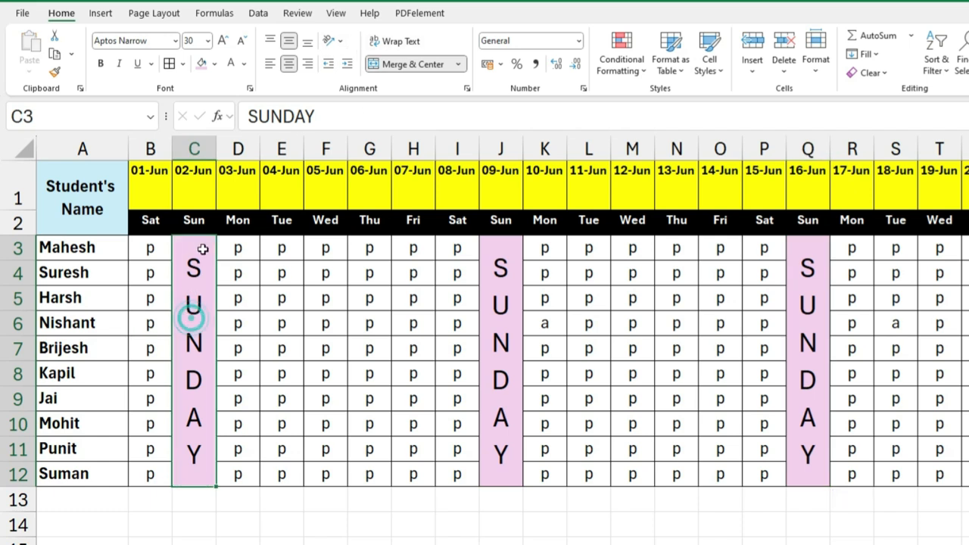
pyautogui.moveTo(216, 155); pyautogui.dragTo(283, 191)
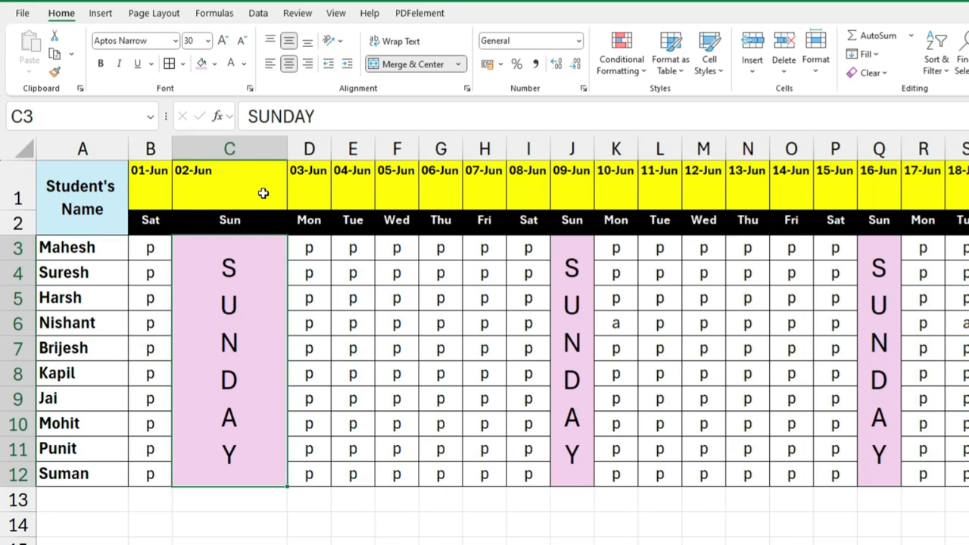
pyautogui.click(246, 321)
pyautogui.click(240, 45)
pyautogui.click(240, 46)
pyautogui.click(240, 46)
pyautogui.click(240, 45)
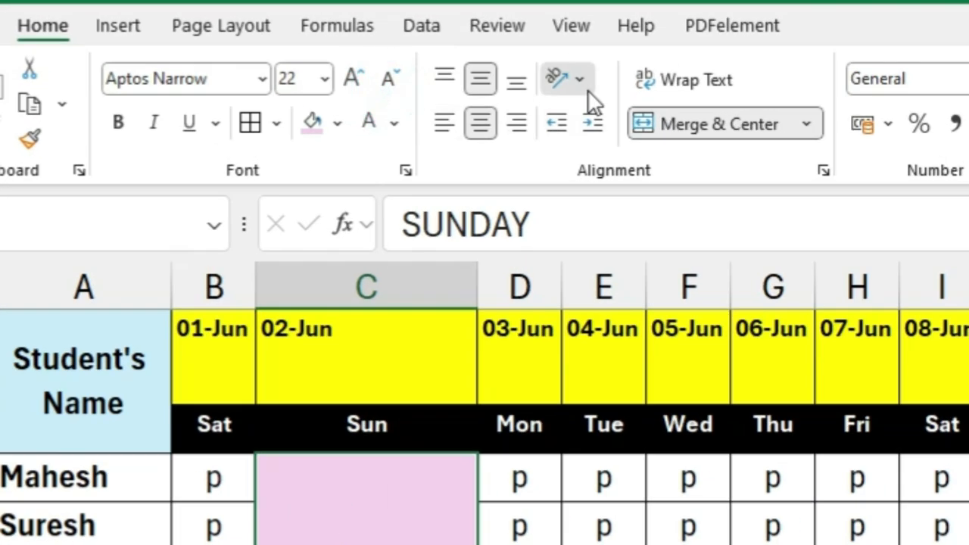
# Step: Try the Angle Counterclockwise and Angle Clockwise orientations on the SUNDAY text in C3
pyautogui.click(340, 43)
pyautogui.click(589, 118)
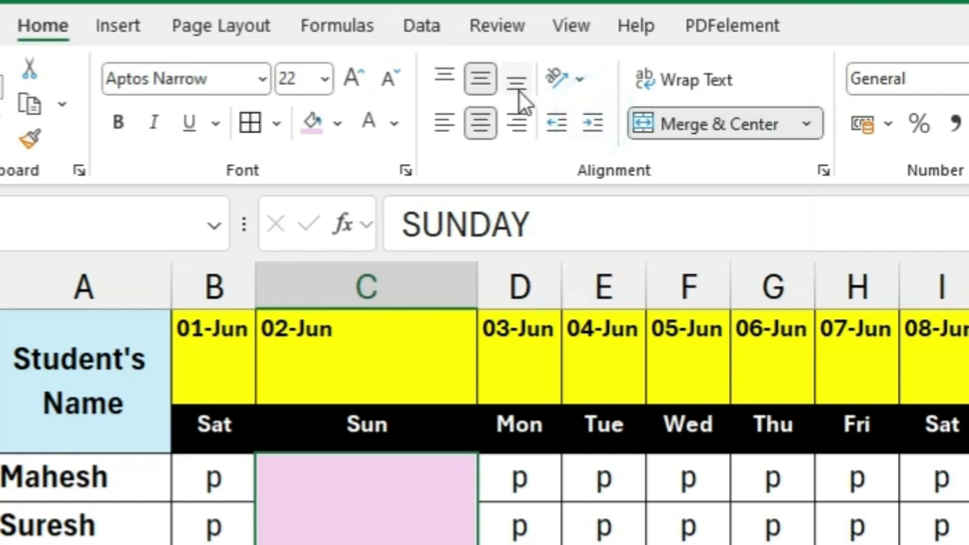
pyautogui.click(567, 78)
pyautogui.click(612, 152)
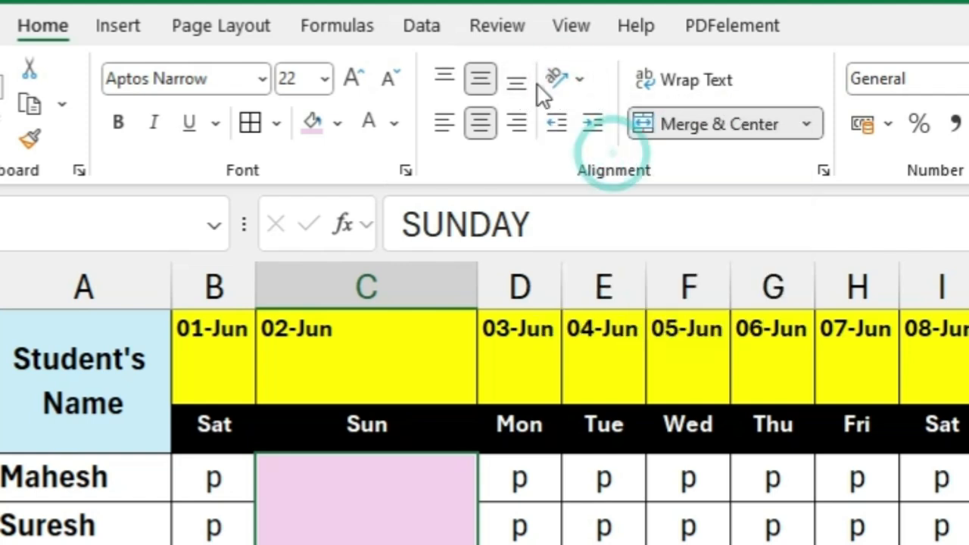
# Step: Try Rotate Text Up and Rotate Text Down on the SUNDAY text in C3, and return it to Vertical Text
pyautogui.click(560, 82)
pyautogui.click(633, 234)
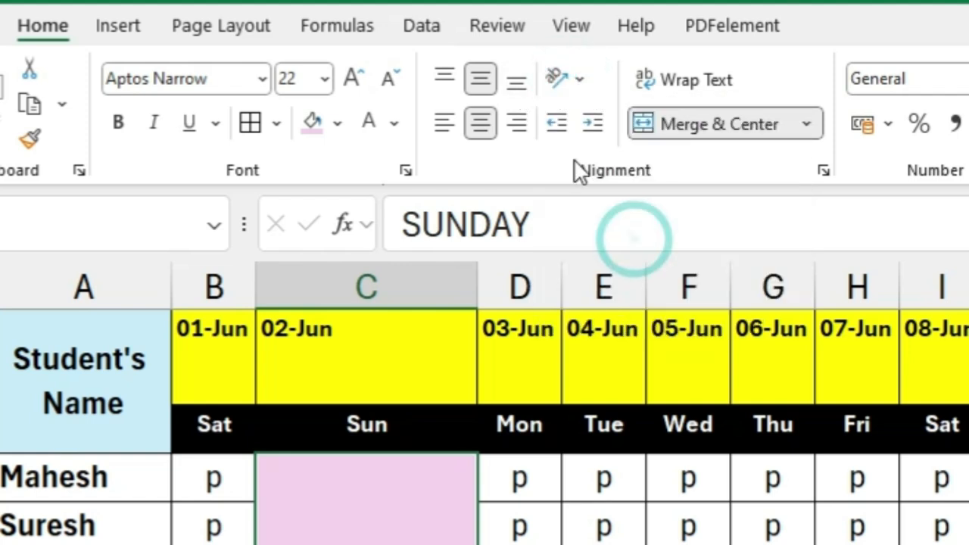
pyautogui.click(575, 78)
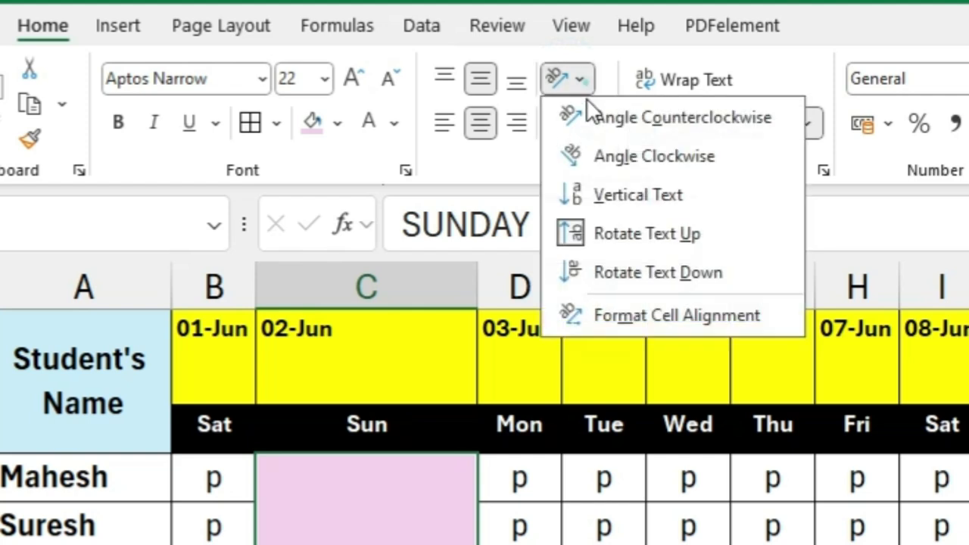
pyautogui.click(628, 277)
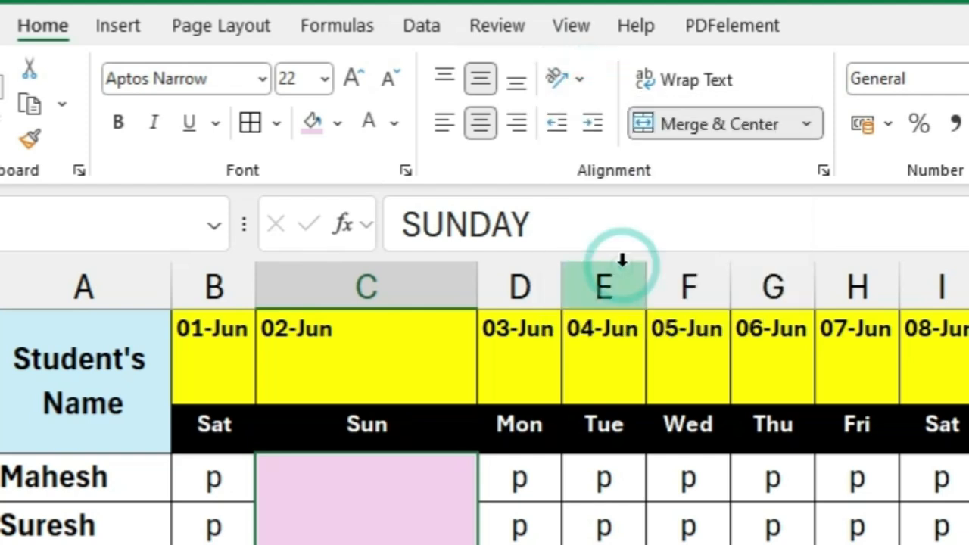
pyautogui.click(581, 77)
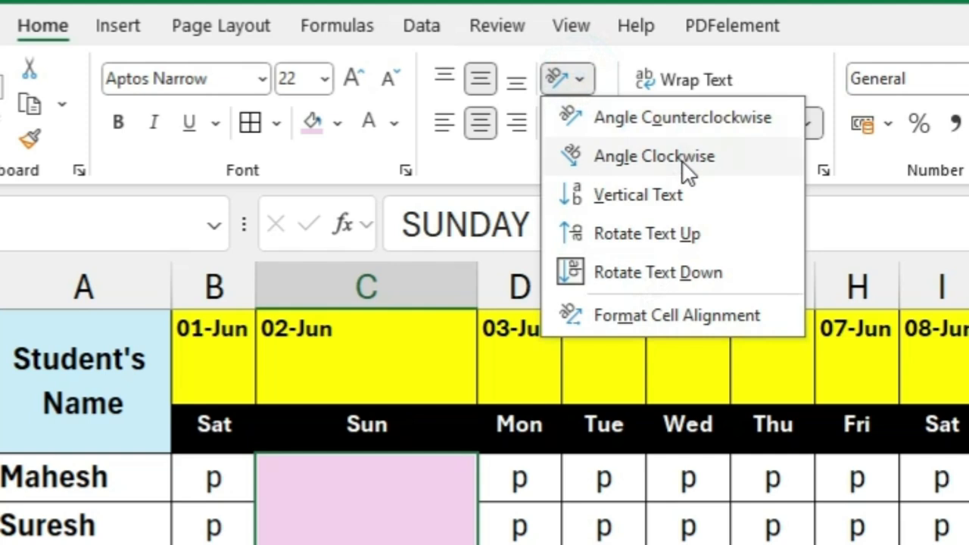
pyautogui.click(639, 198)
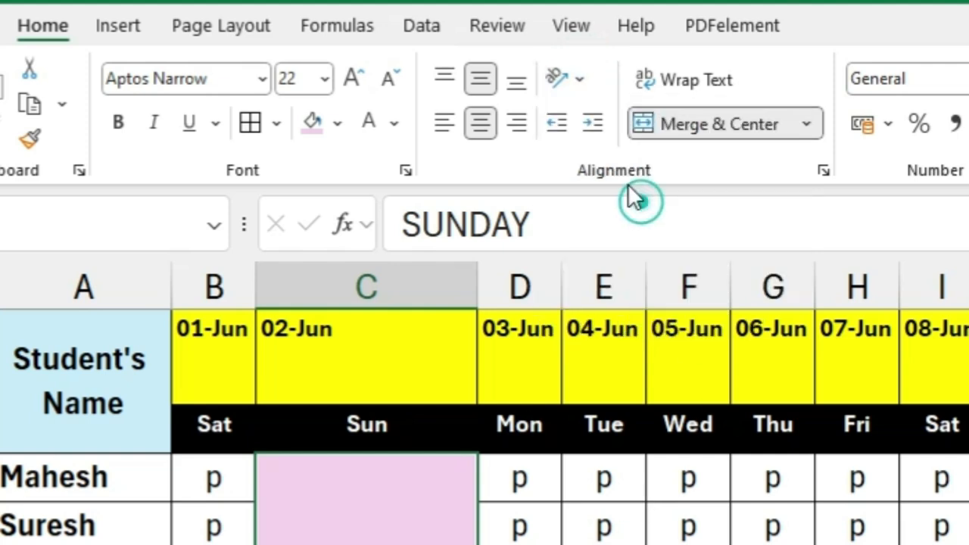
# Step: Try a horizontal 0-degree orientation on the SUNDAY text in C3 through the cell alignment settings, and return it to Vertical Text
pyautogui.click(574, 79)
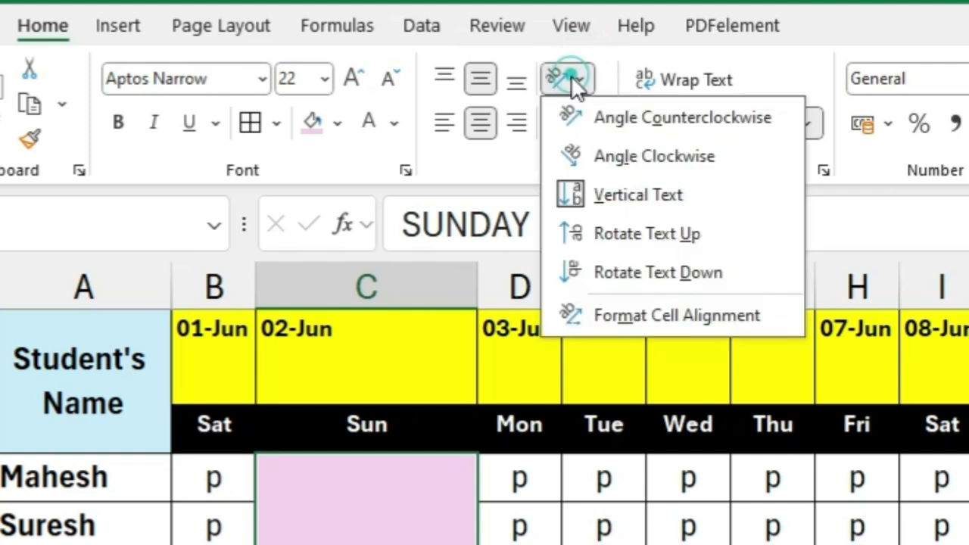
pyautogui.click(637, 315)
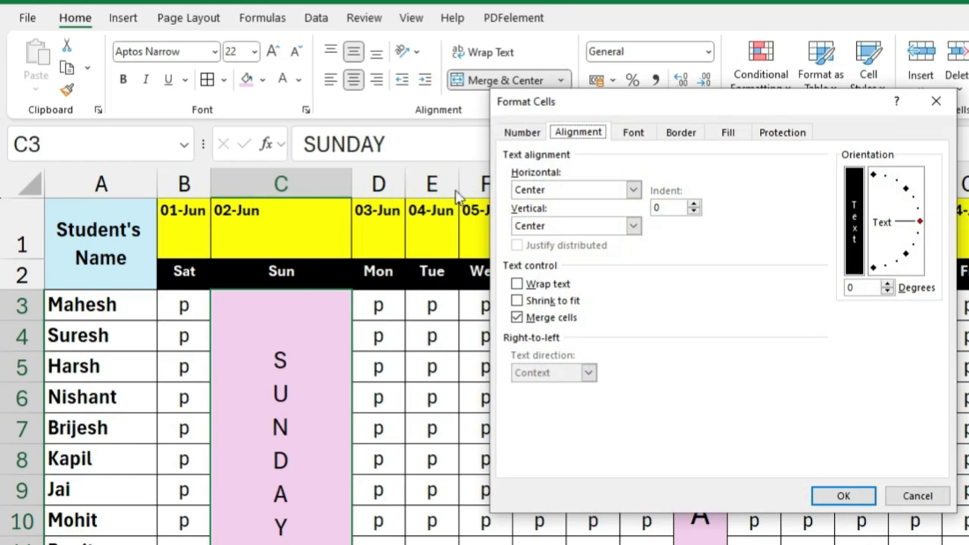
pyautogui.click(896, 237)
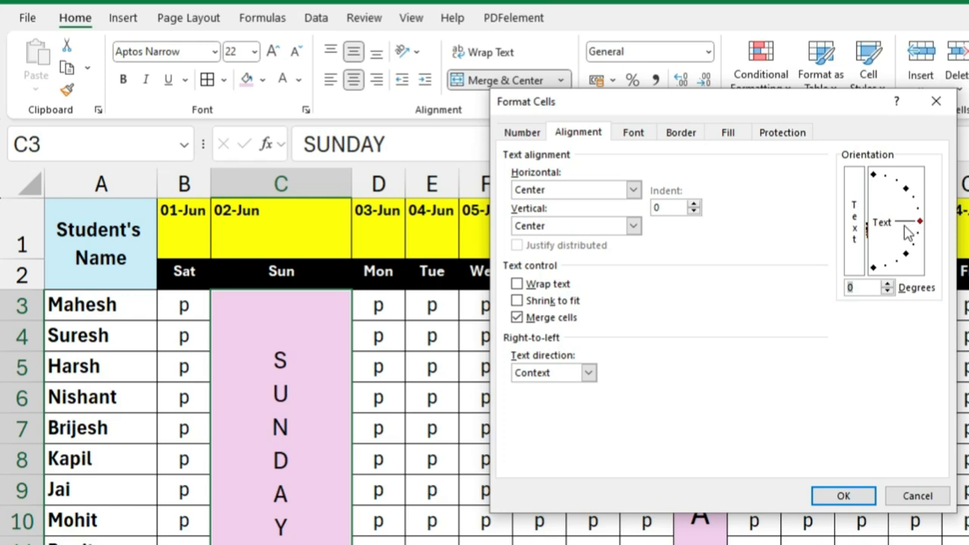
pyautogui.click(843, 495)
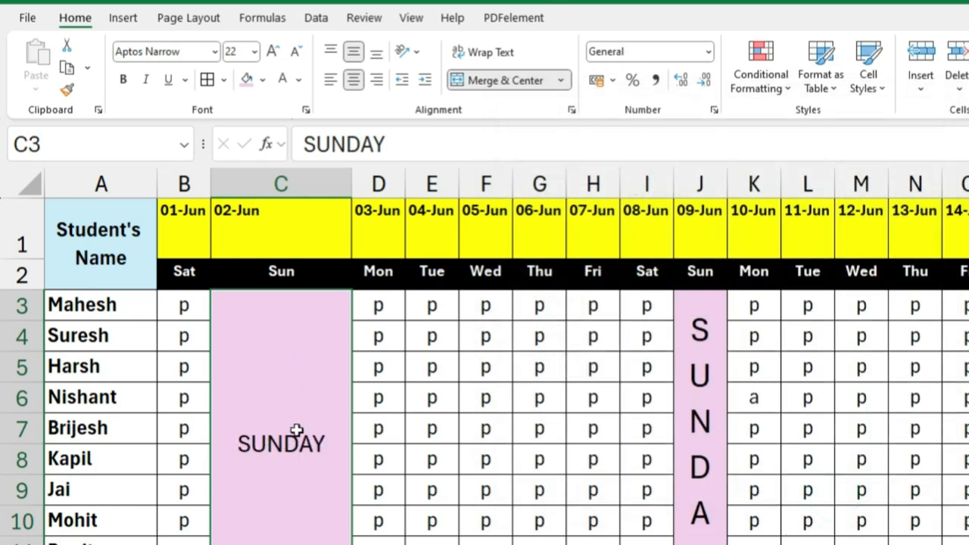
pyautogui.click(406, 51)
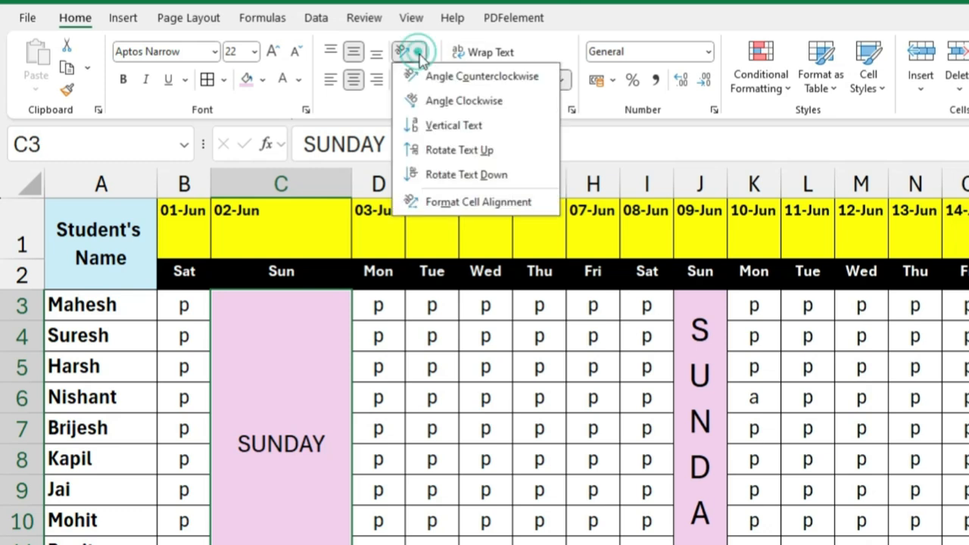
pyautogui.click(434, 128)
# Step: Try to apply the degrees value of 0 already entered in C3's cell alignment settings without moving the orientation dial
pyautogui.click(406, 50)
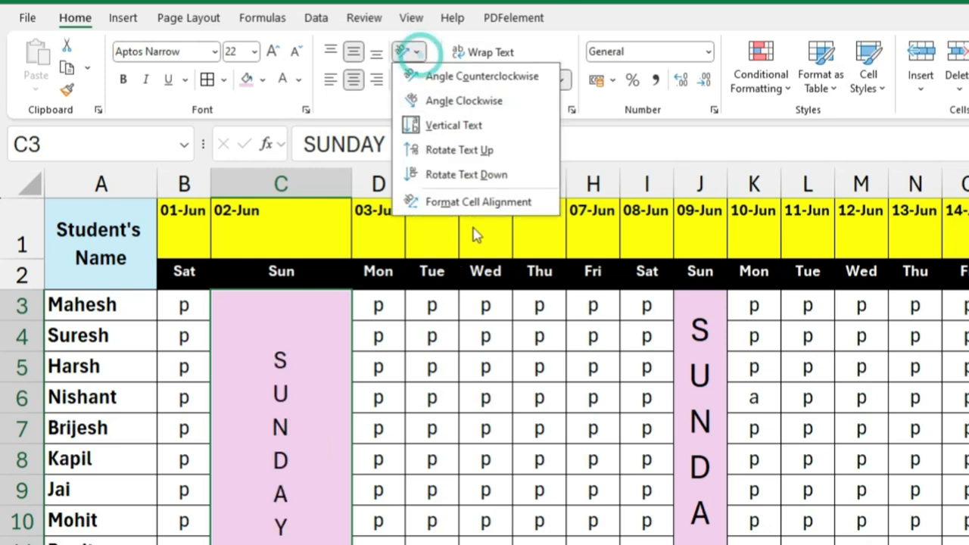
pyautogui.click(473, 202)
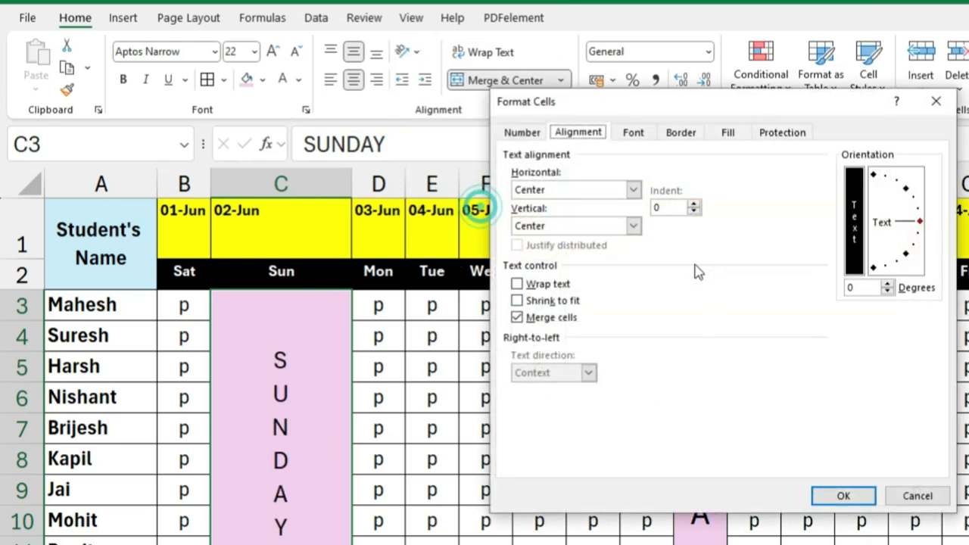
pyautogui.click(853, 288)
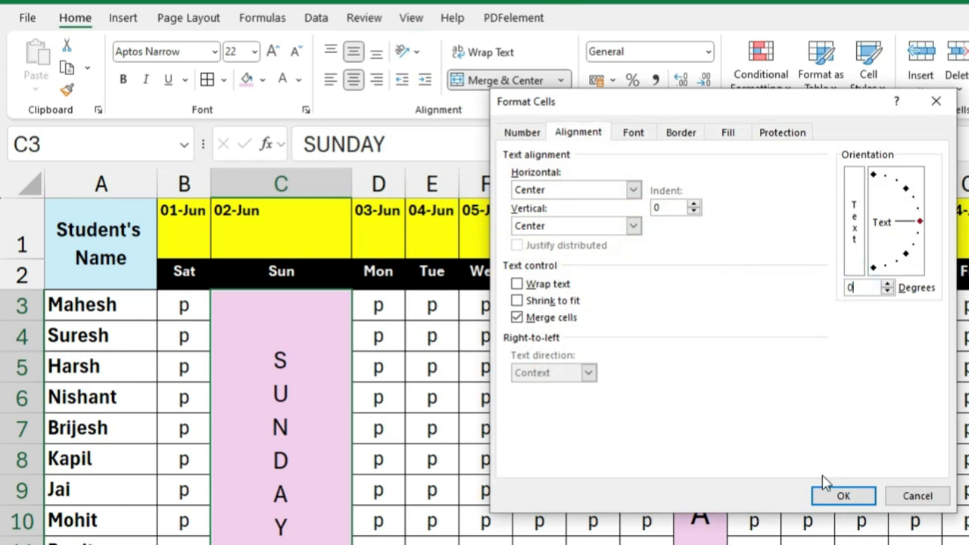
pyautogui.click(841, 496)
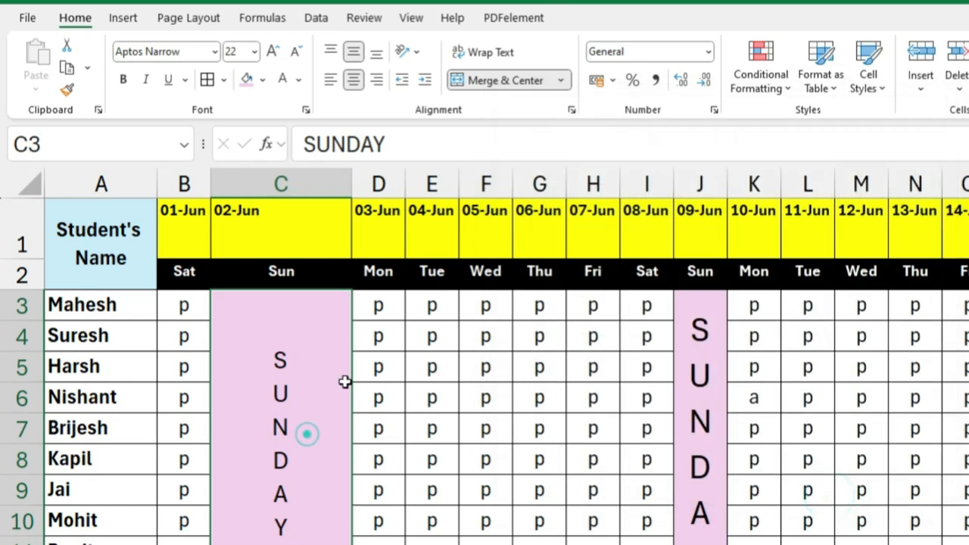
# Step: Set the SUNDAY text in C3 to a 0-degree orientation using the orientation dial in the cell alignment settings
pyautogui.click(407, 50)
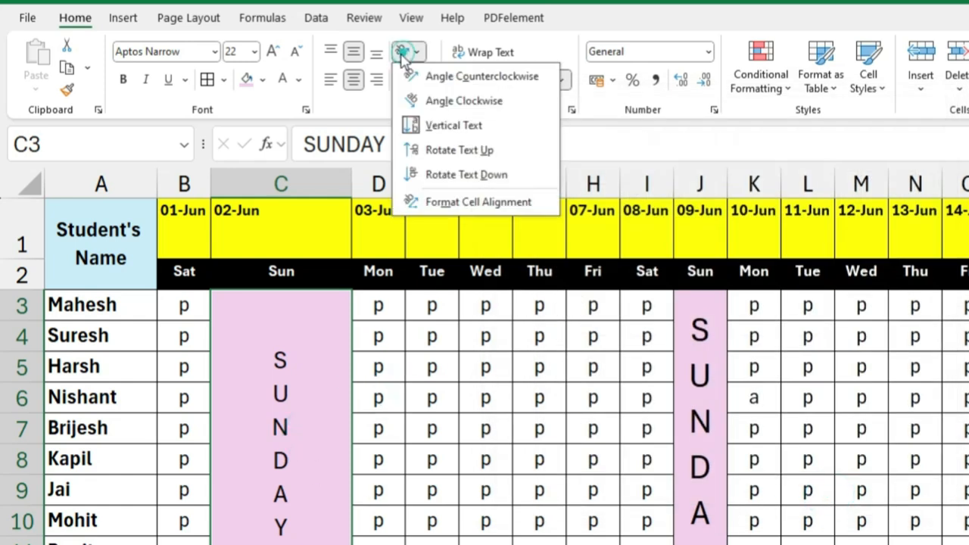
pyautogui.click(470, 201)
pyautogui.click(920, 224)
pyautogui.moveTo(923, 225)
pyautogui.mouseDown()
pyautogui.moveTo(897, 263)
pyautogui.moveTo(924, 229)
pyautogui.mouseUp()
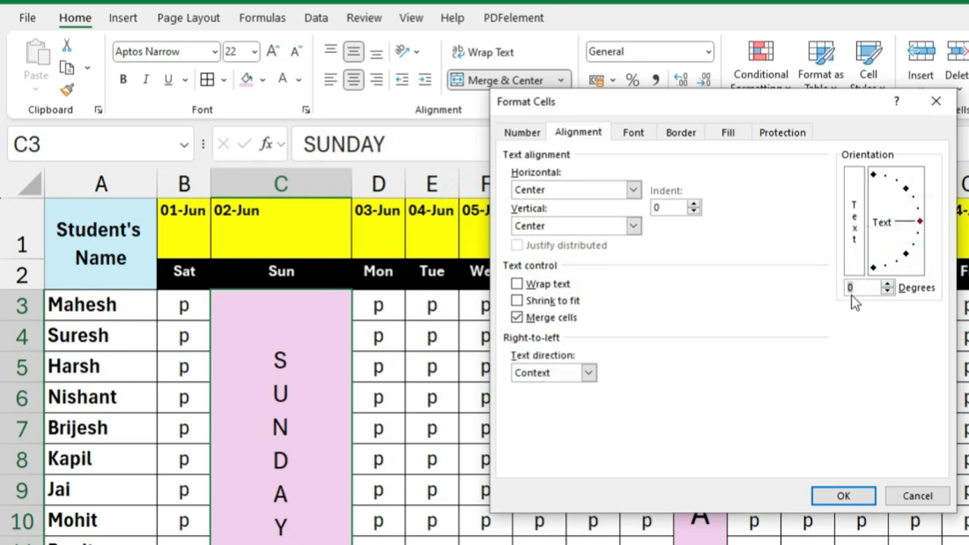
pyautogui.click(843, 495)
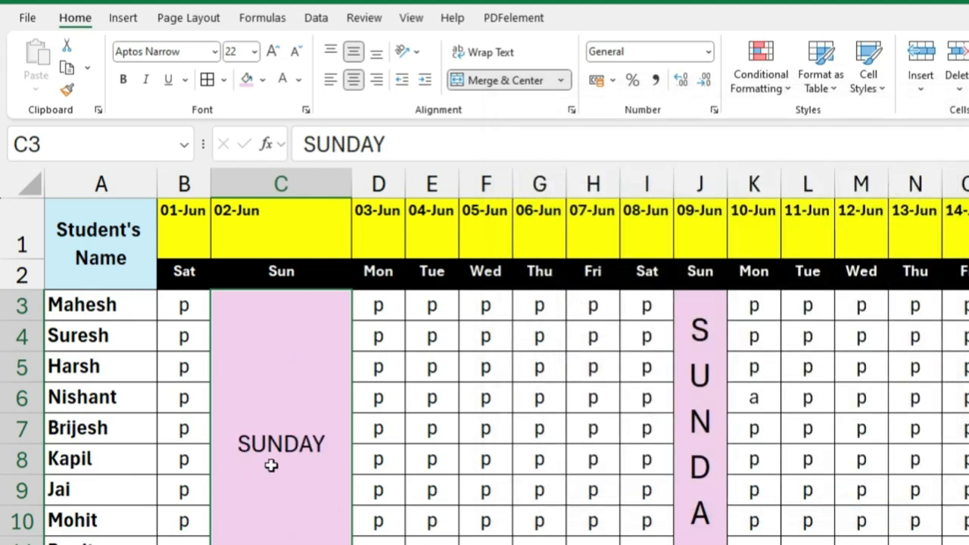